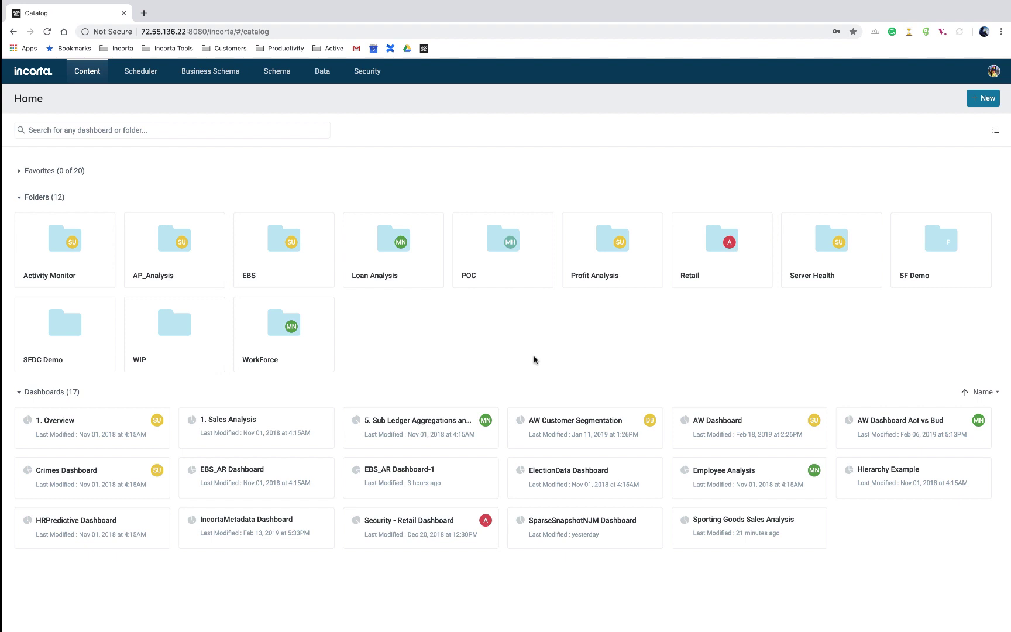
# Open the Sporting Goods Sales Analysis dashboard and look through its charts and pivot table.
pyautogui.click(724, 526)
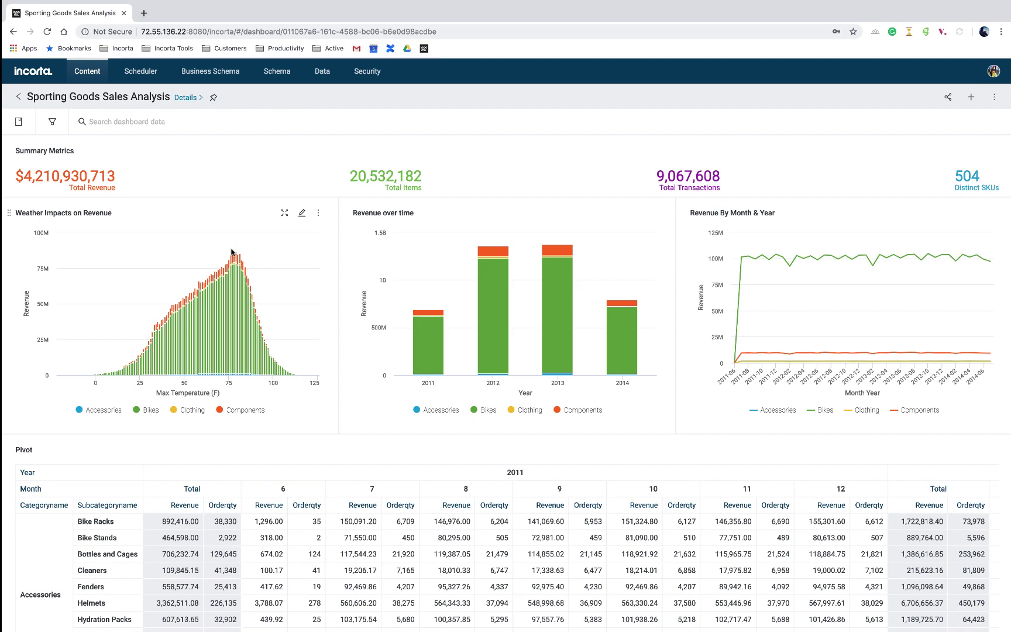
pyautogui.scroll(-5, 233, 253)
pyautogui.scroll(5, 232, 253)
# Open the POS data source, browse the available data source types, keep MySQL and test the connection.
pyautogui.click(322, 71)
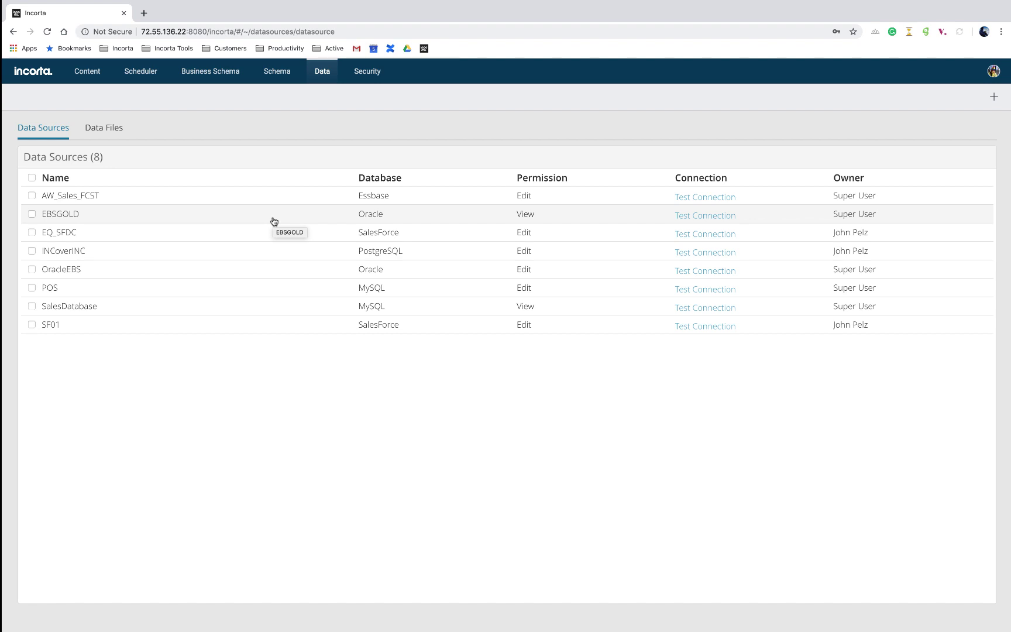
pyautogui.click(51, 287)
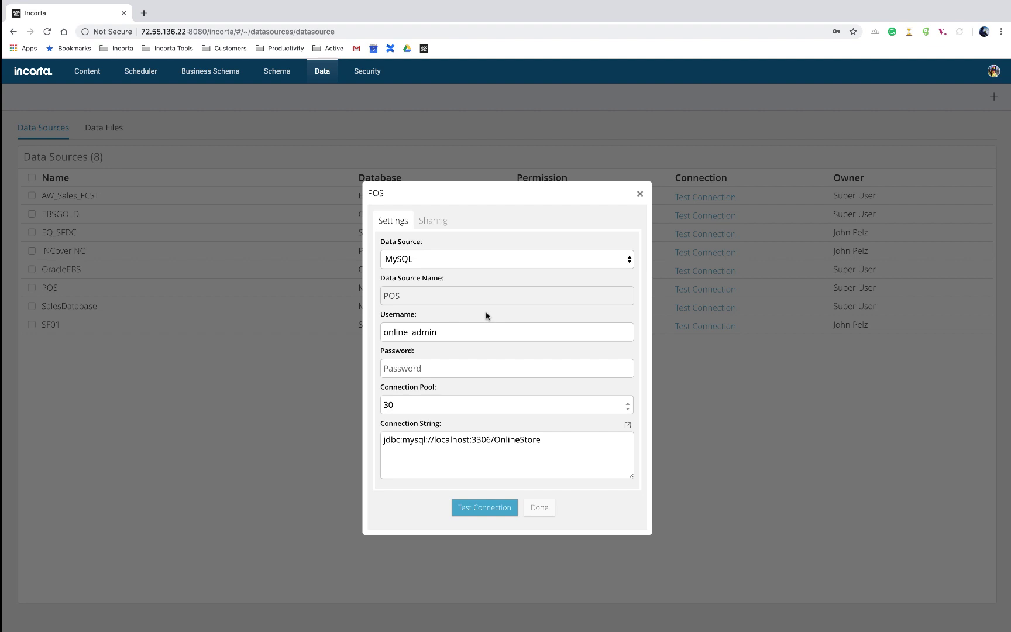
pyautogui.click(441, 259)
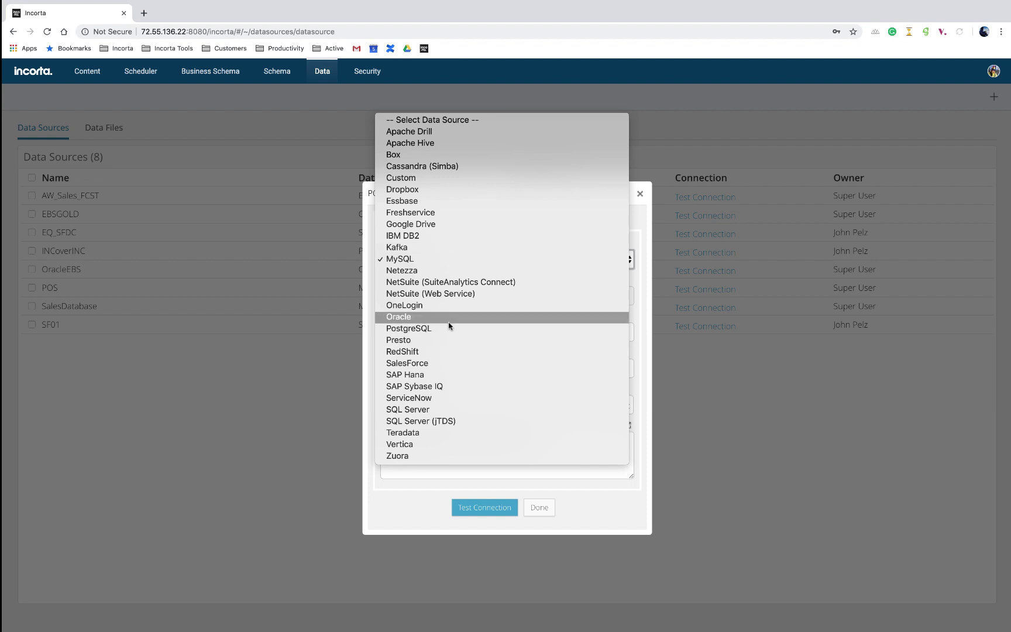
pyautogui.click(396, 487)
pyautogui.click(468, 508)
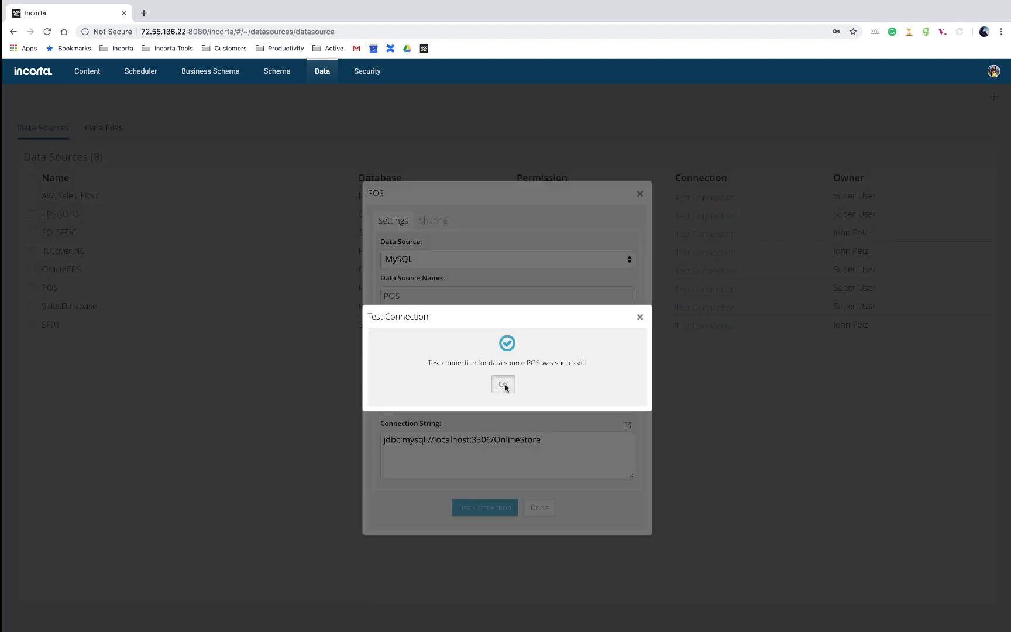
pyautogui.click(506, 388)
pyautogui.click(542, 518)
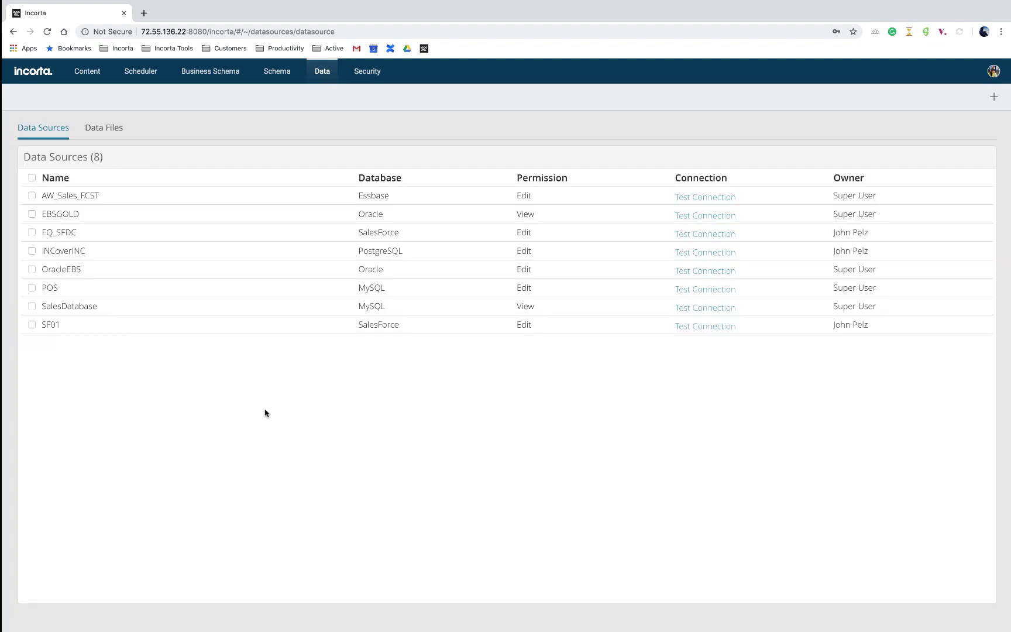
# View the list of uploaded data files and return to the data sources.
pyautogui.click(115, 136)
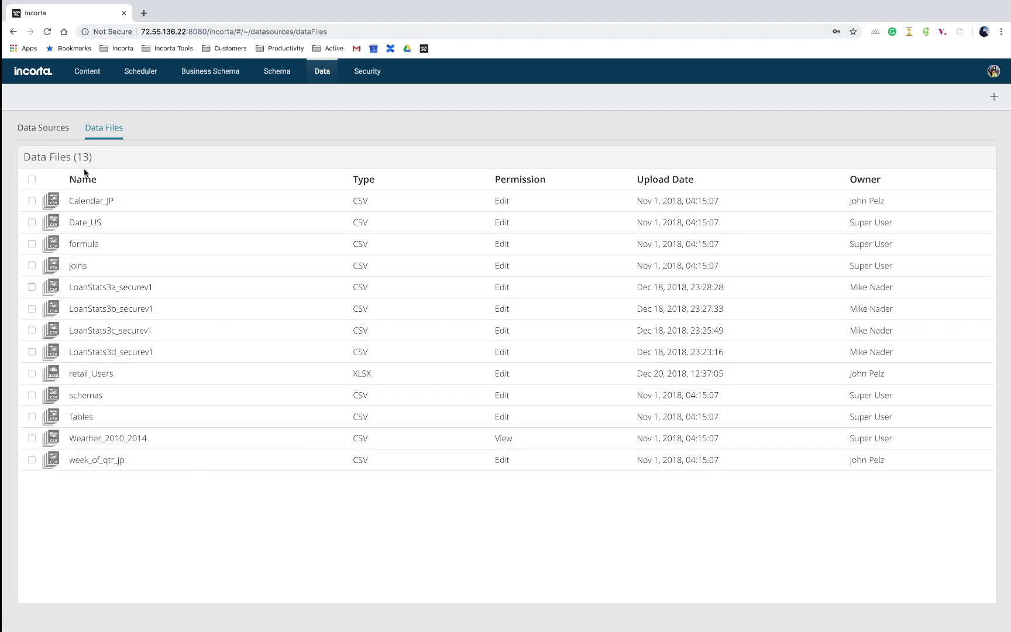
pyautogui.click(42, 130)
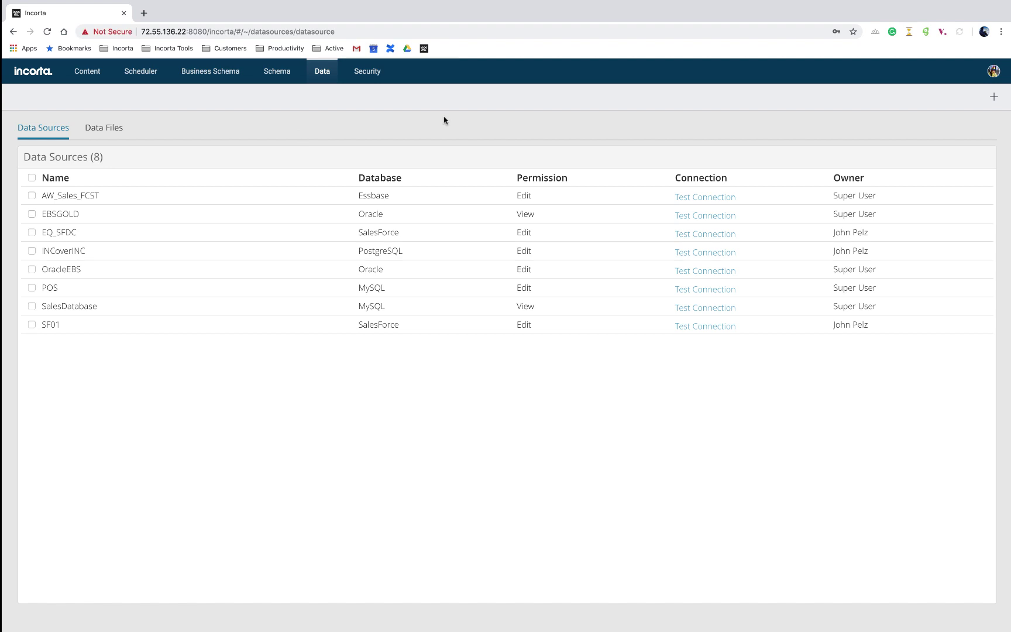
# Start a new schema with the Schema Wizard, naming it SportingGoodsPOS and using POS as its data source.
pyautogui.click(282, 79)
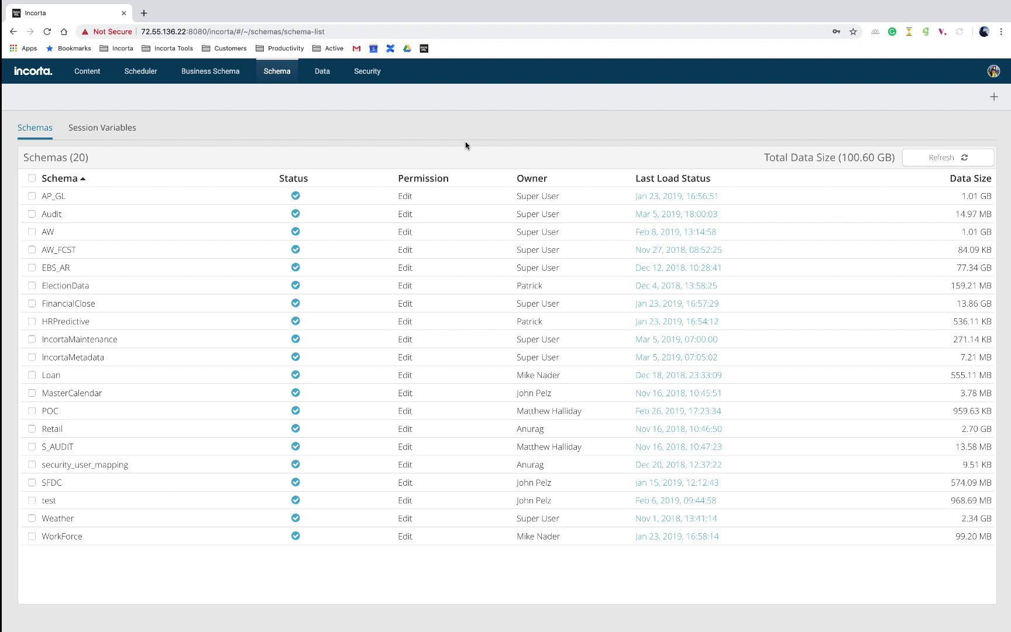
pyautogui.click(993, 98)
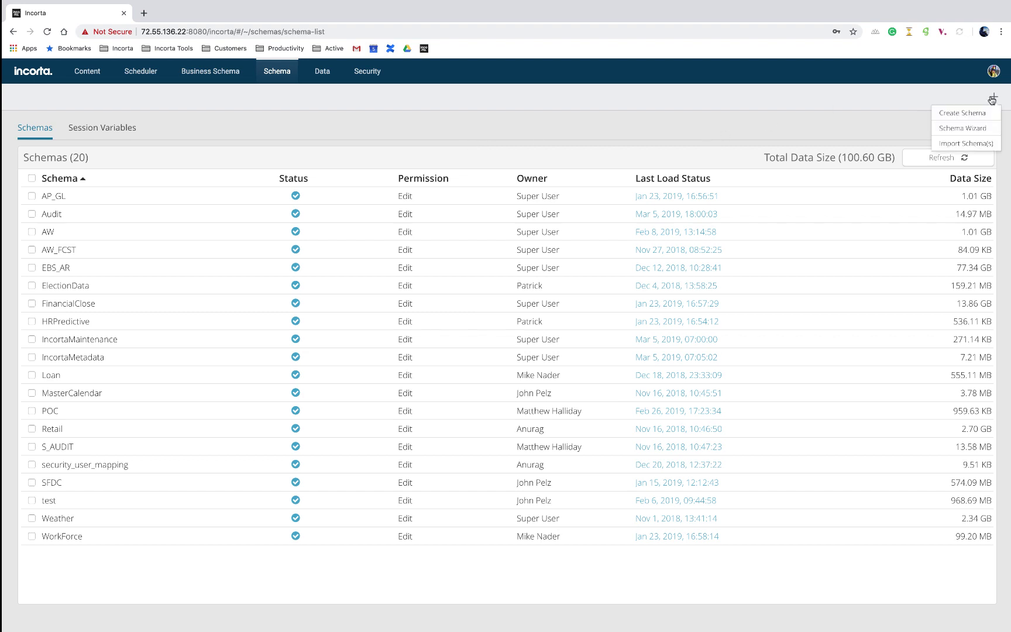
pyautogui.click(971, 129)
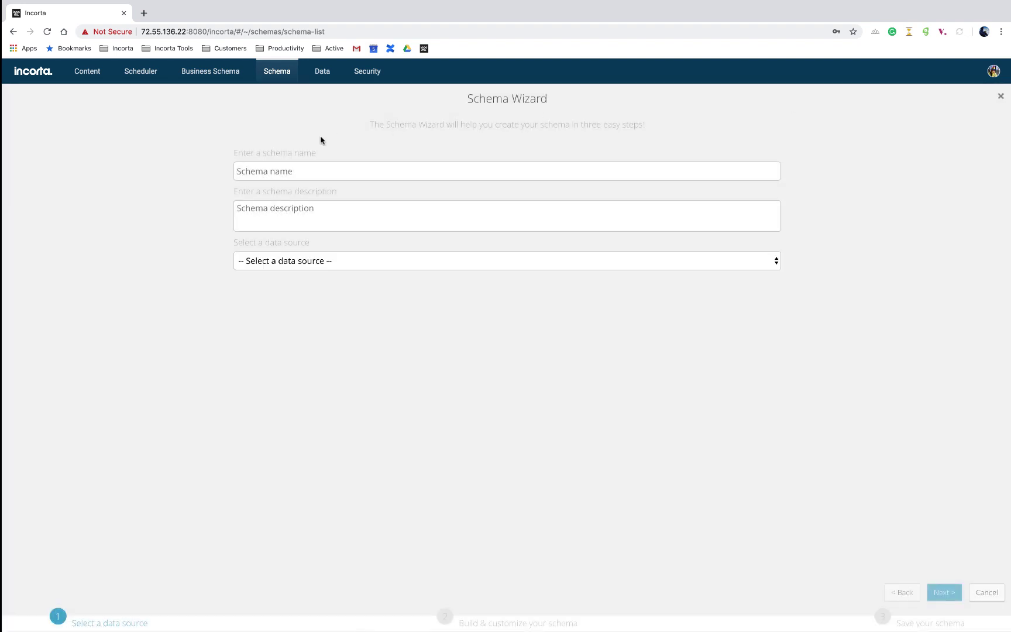
pyautogui.click(303, 170)
pyautogui.write('Sporting')
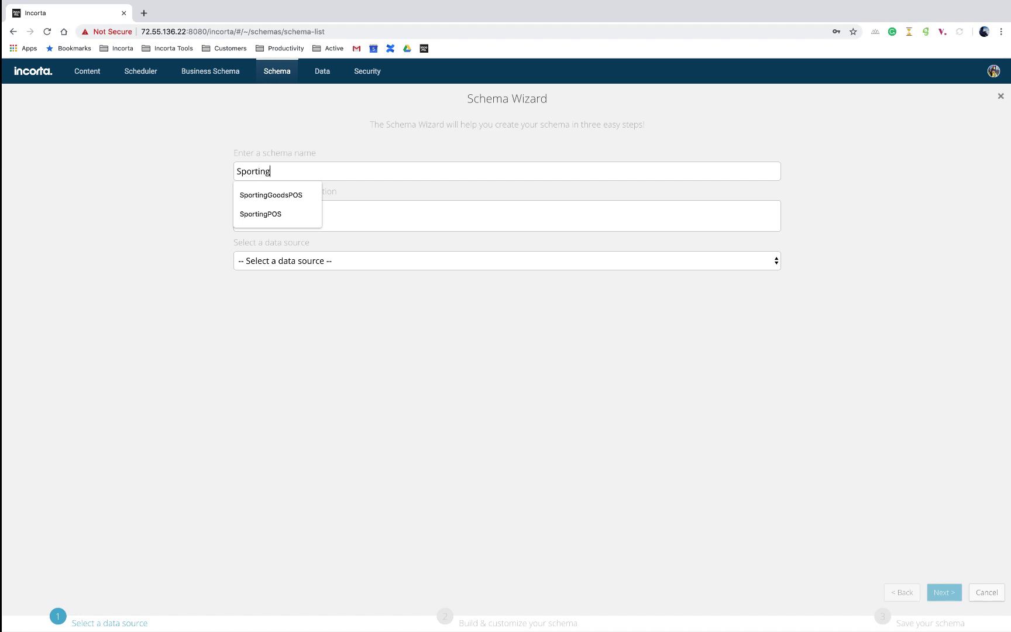
pyautogui.write('GoodsPOS')
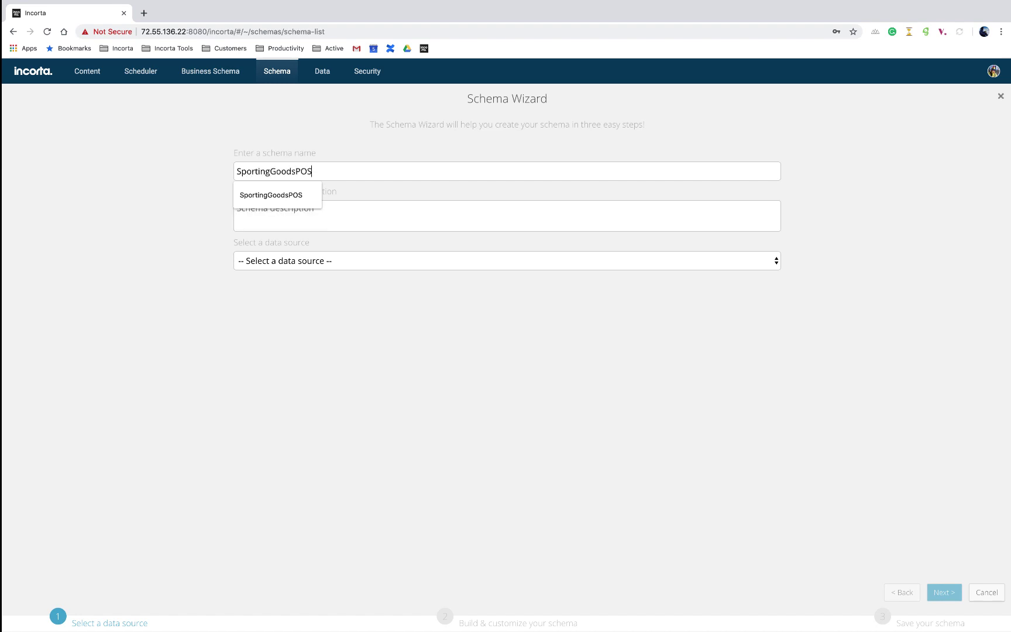
pyautogui.click(362, 262)
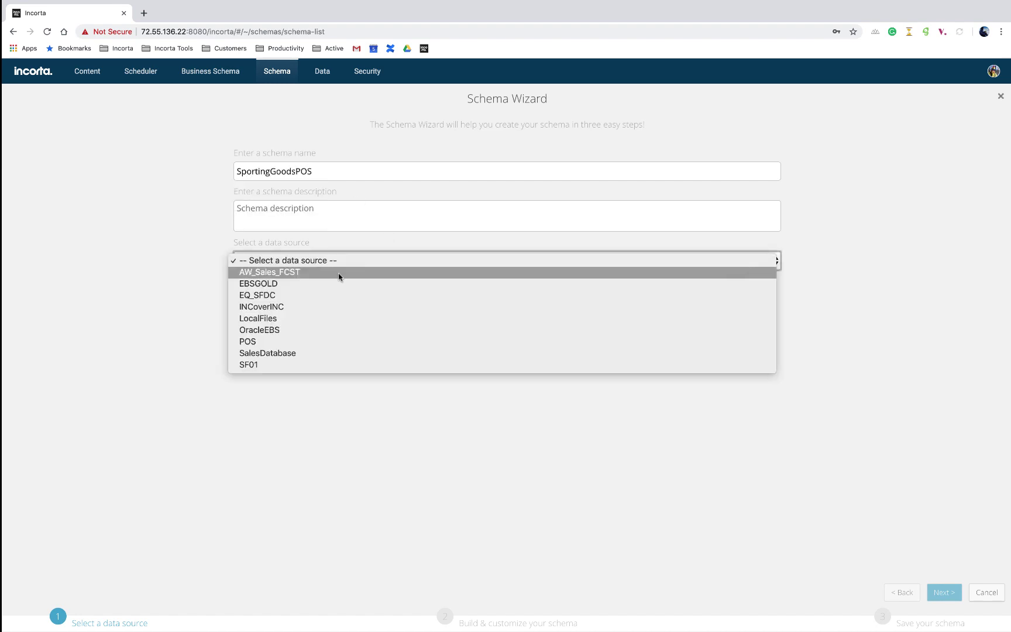
pyautogui.click(267, 341)
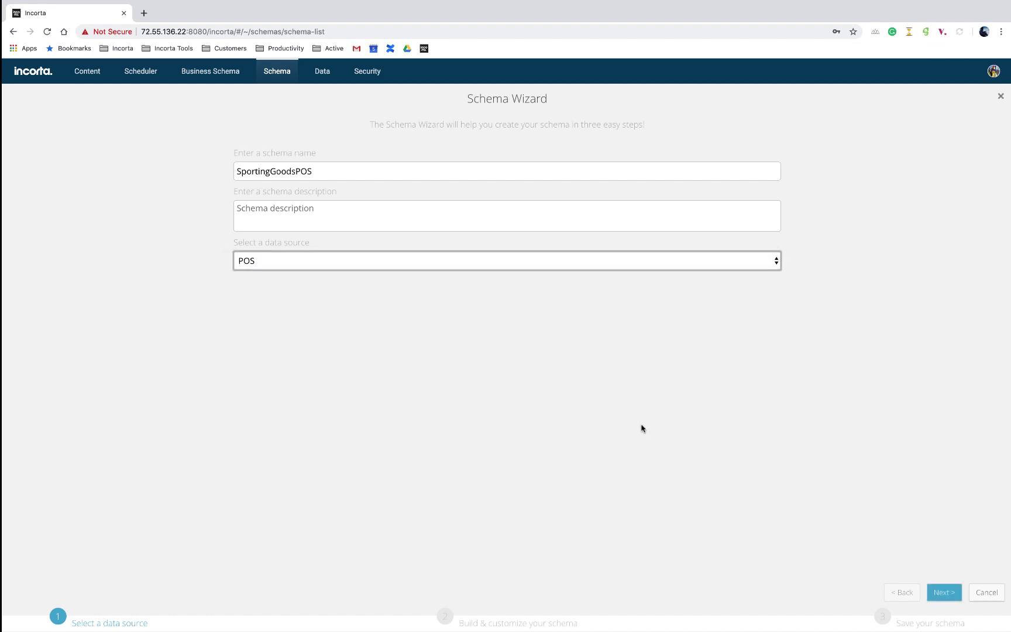
pyautogui.click(936, 592)
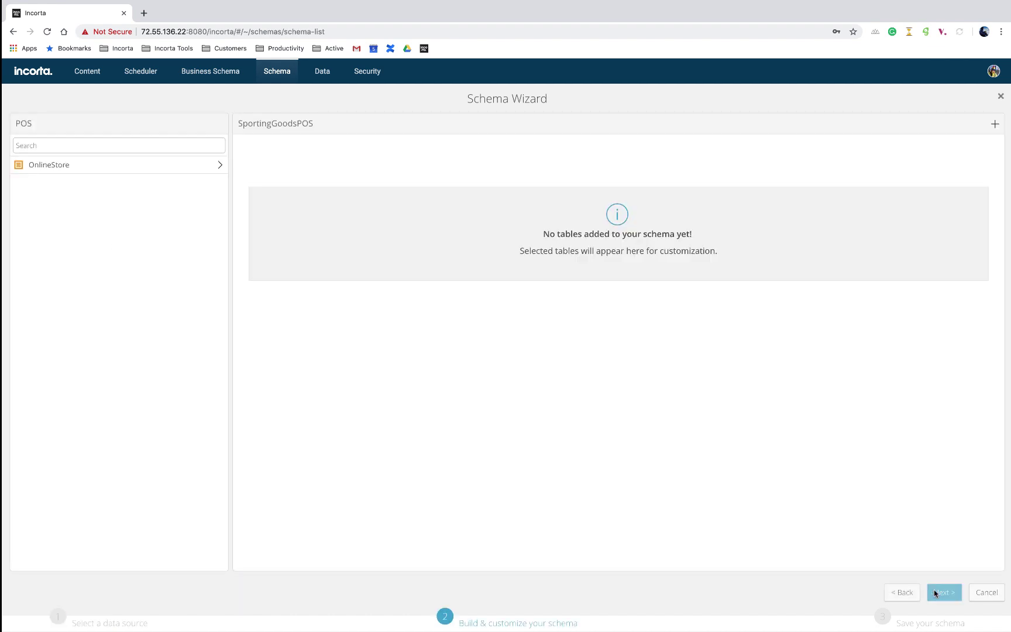
# Add all tables of the OnlineStore database to the SportingGoodsPOS schema.
pyautogui.click(46, 166)
pyautogui.click(47, 185)
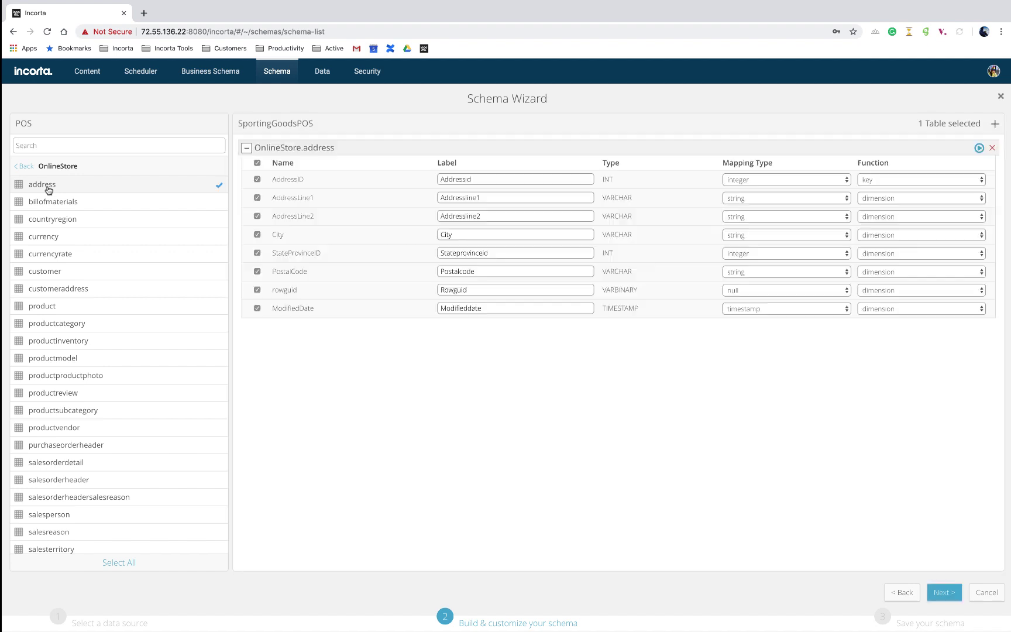
pyautogui.click(65, 204)
pyautogui.click(59, 219)
pyautogui.click(61, 237)
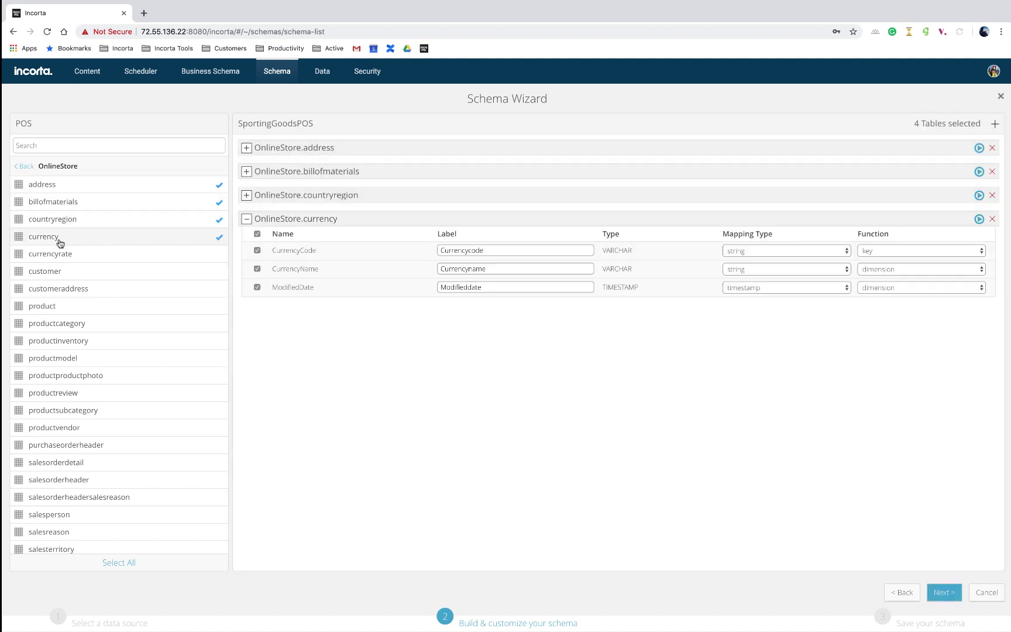
pyautogui.click(68, 264)
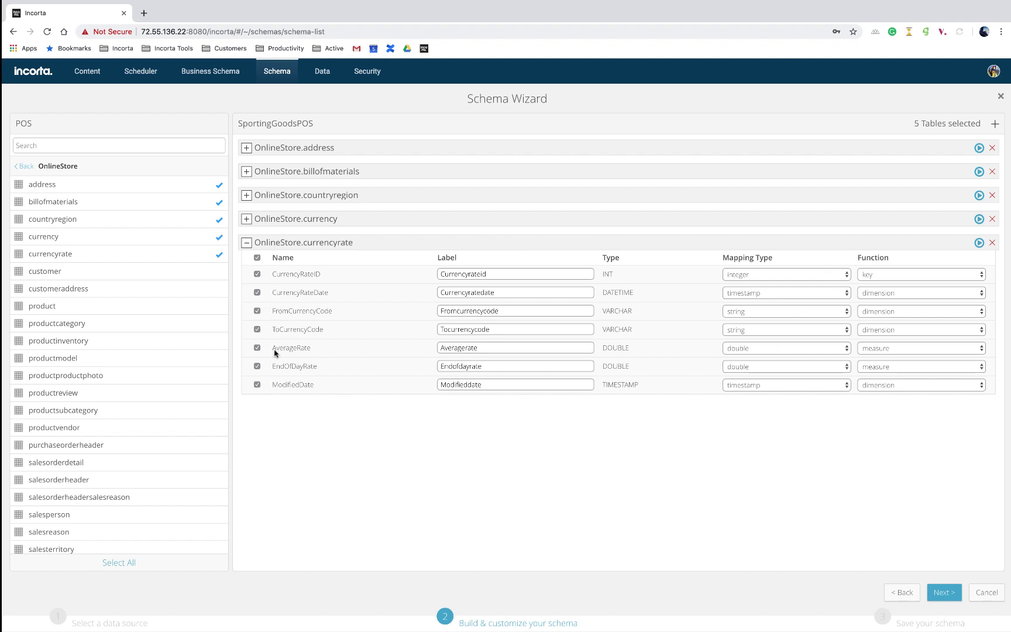
pyautogui.click(119, 563)
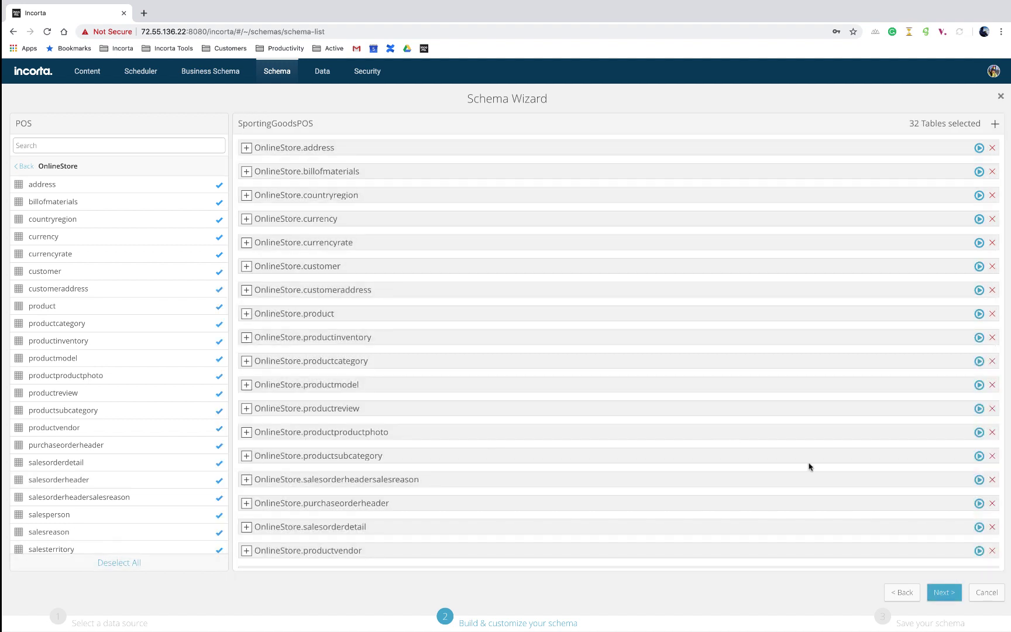
# Finish the schema with automatic joins from foreign key relationships enabled and look through its tables.
pyautogui.click(941, 594)
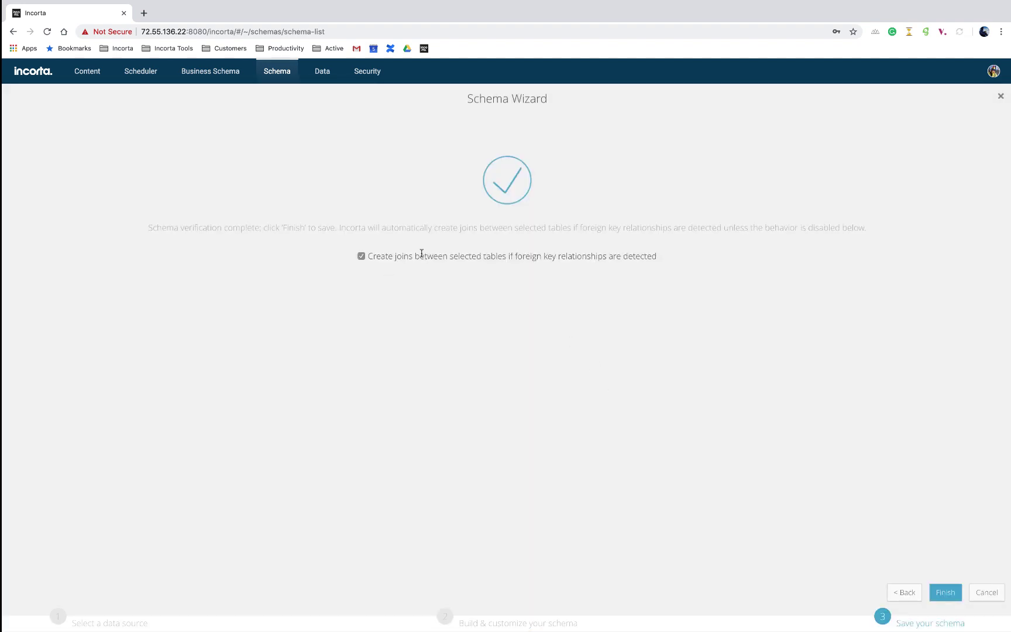
pyautogui.click(944, 594)
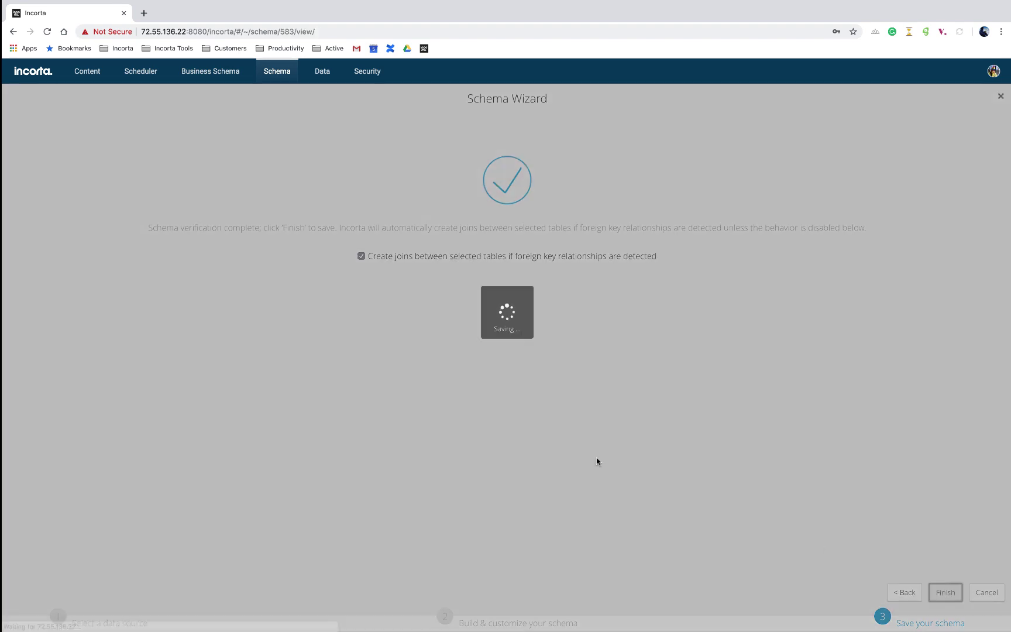
pyautogui.scroll(-5, 555, 282)
pyautogui.scroll(8, 555, 283)
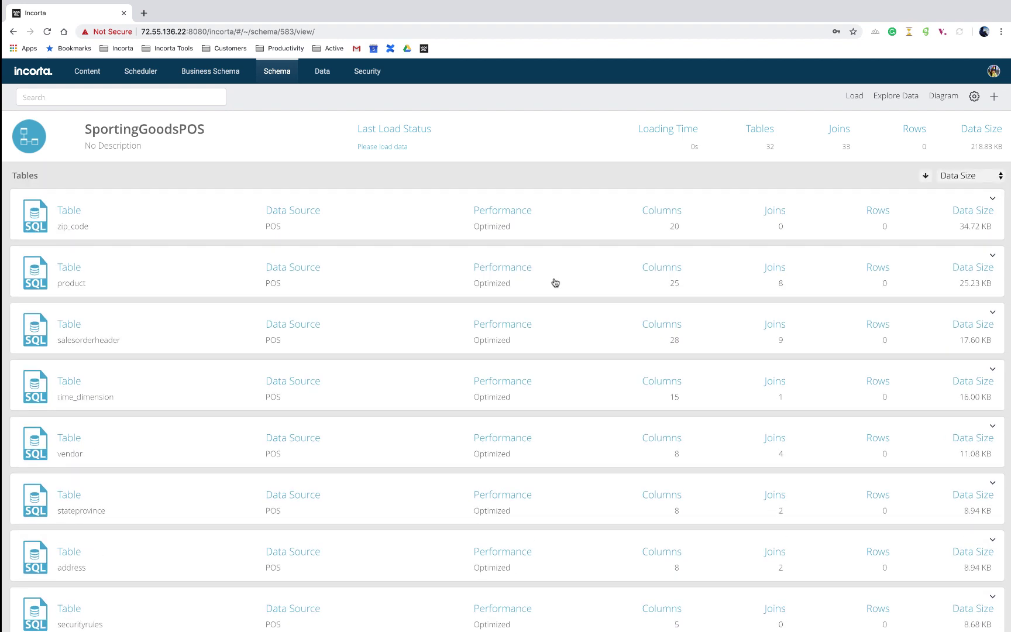
# Start a full data load of the SportingGoodsPOS schema.
pyautogui.click(855, 96)
pyautogui.moveTo(859, 121)
pyautogui.click(762, 121)
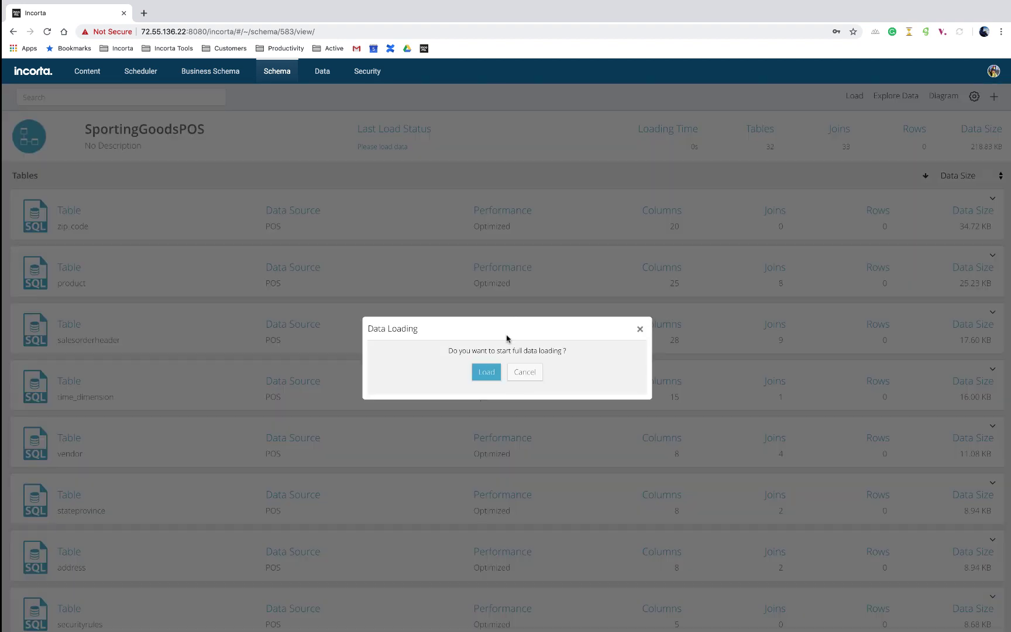
pyautogui.click(485, 375)
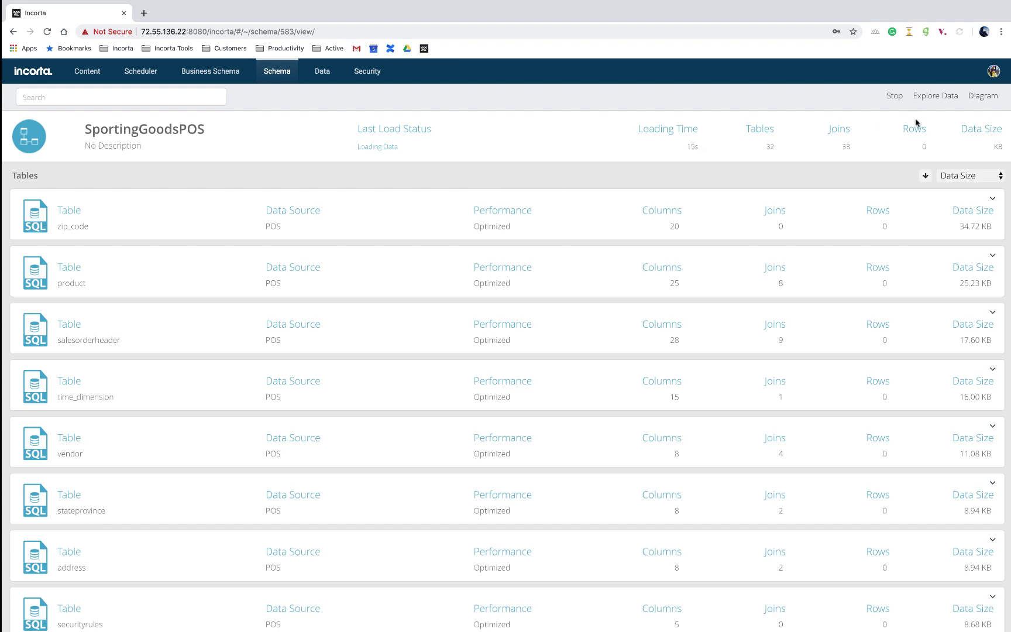
# View the SportingGoodsPOS schema's join diagram and return to the table list.
pyautogui.click(983, 96)
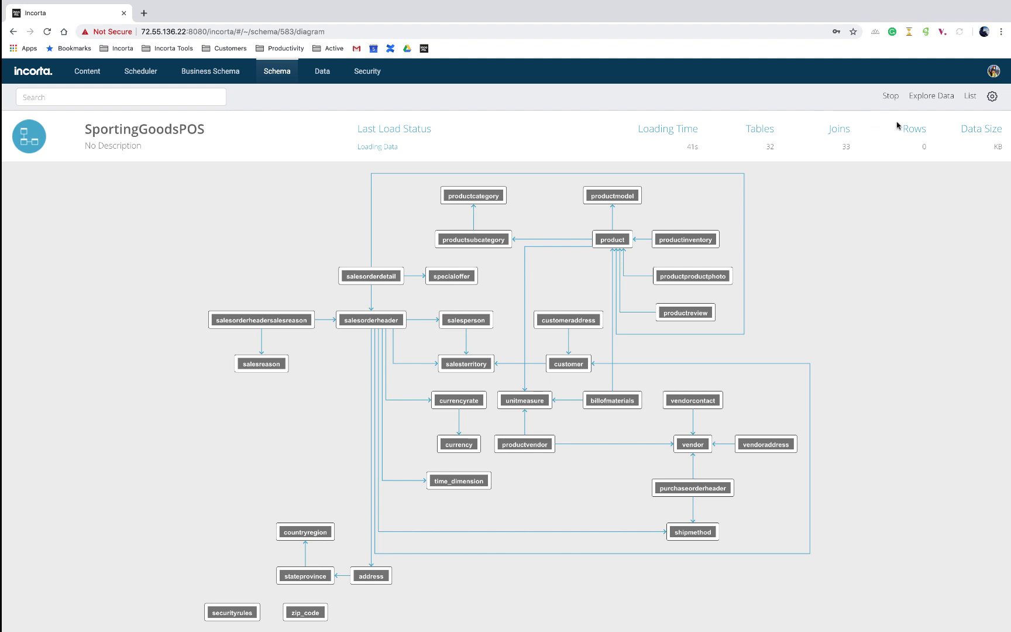
pyautogui.click(970, 96)
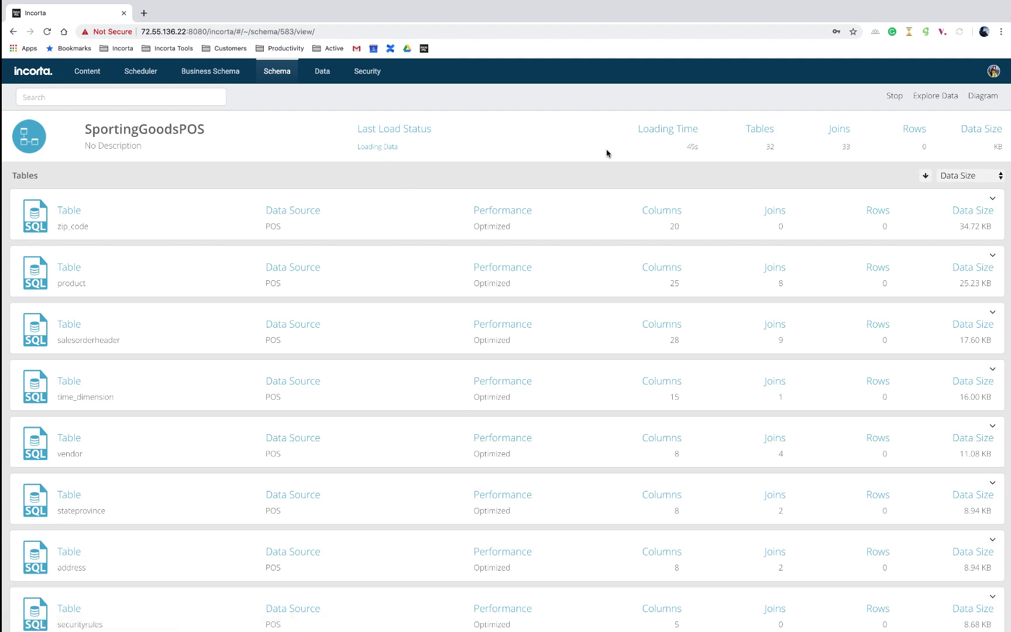
# Review the load job's per-table details, refresh the job status and return to the SportingGoodsPOS schema.
pyautogui.click(369, 149)
pyautogui.scroll(-10, 281, 541)
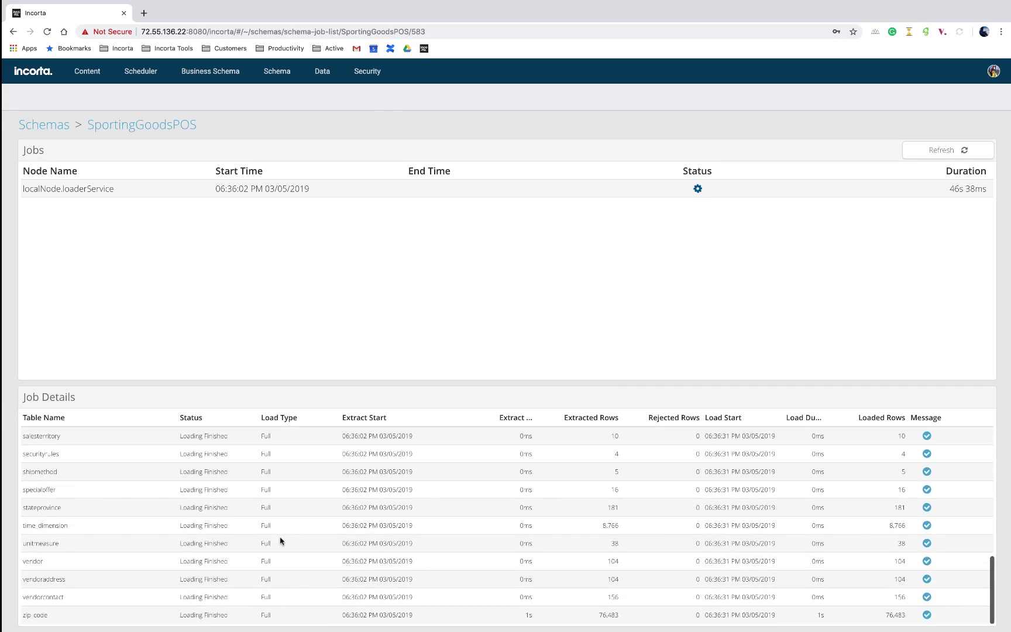
pyautogui.scroll(10, 281, 541)
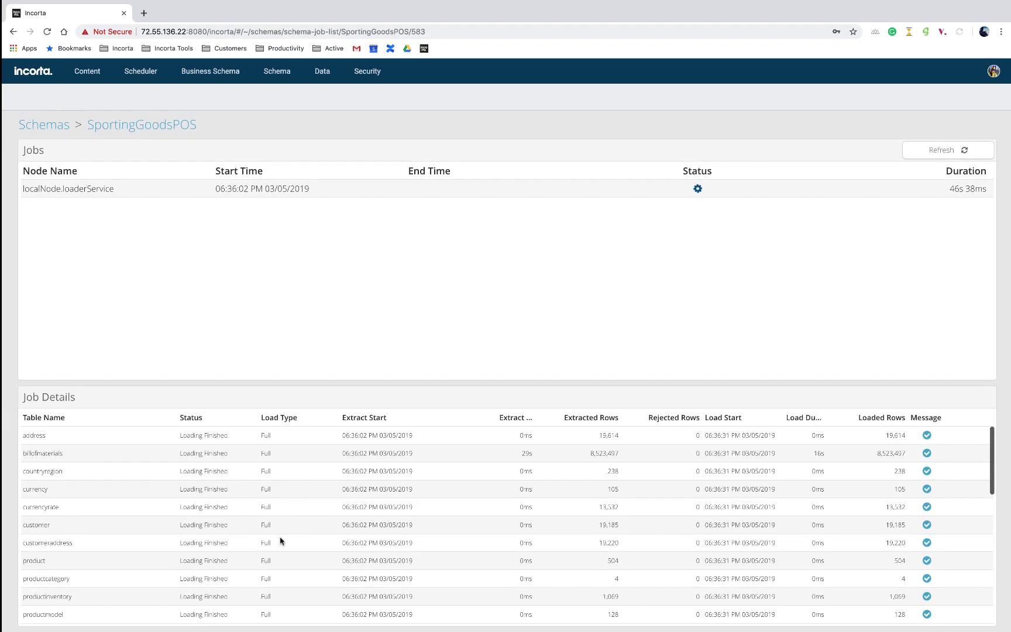
pyautogui.scroll(-3, 623, 487)
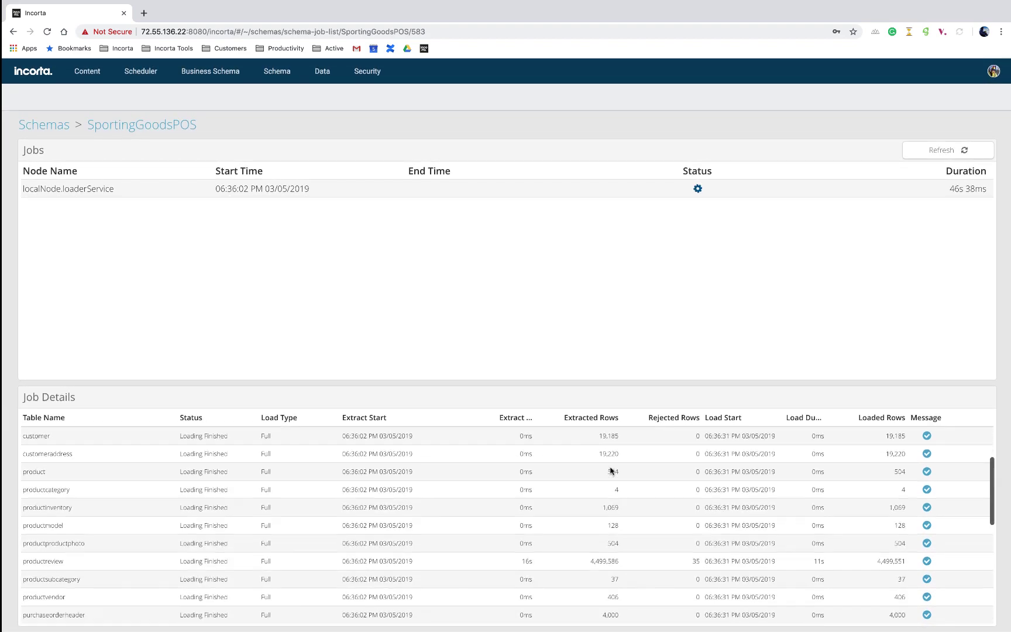
pyautogui.scroll(-5, 692, 501)
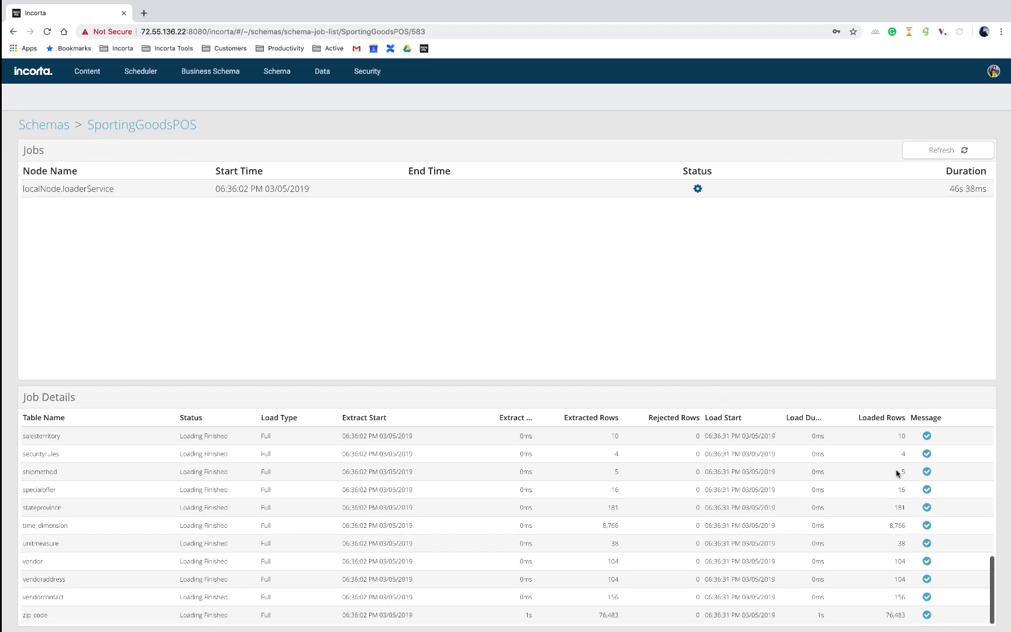
pyautogui.click(952, 151)
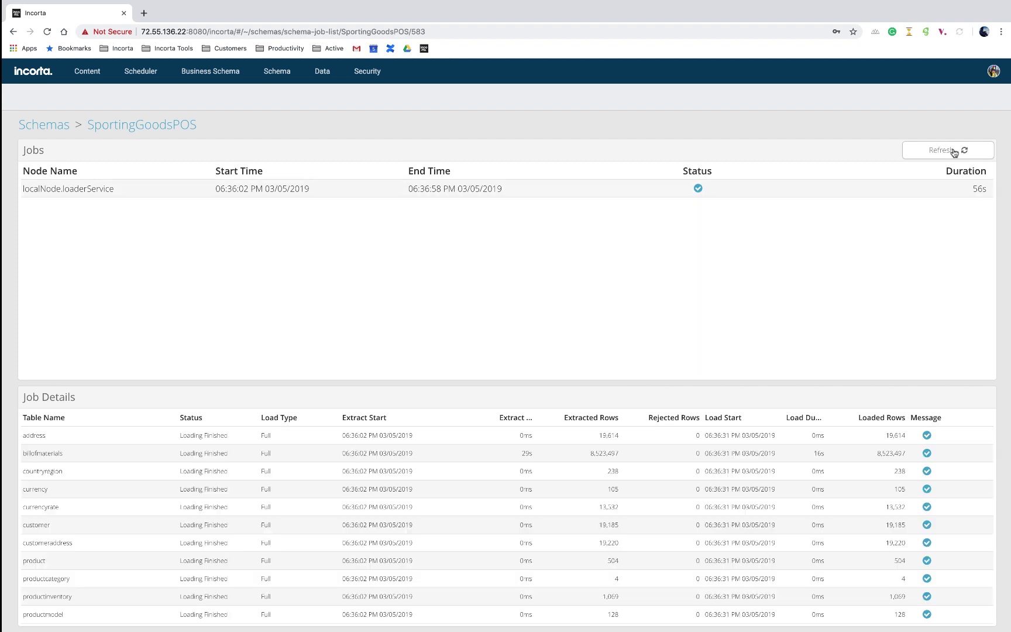
pyautogui.click(135, 126)
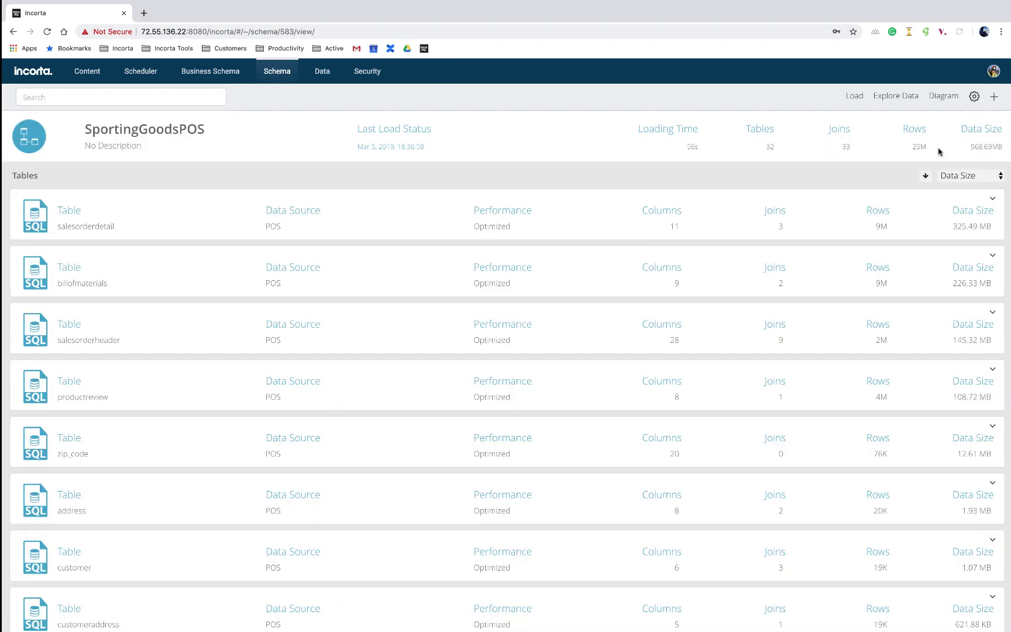
pyautogui.moveTo(922, 146)
# Open the Weather schema from the schema list to examine its table and joins.
pyautogui.click(279, 71)
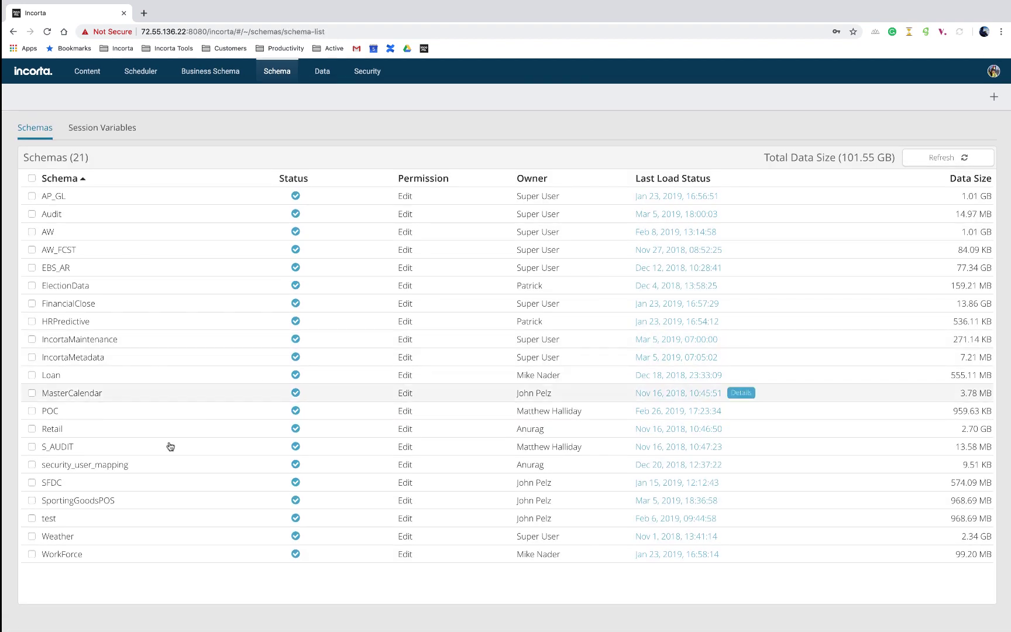
pyautogui.click(63, 538)
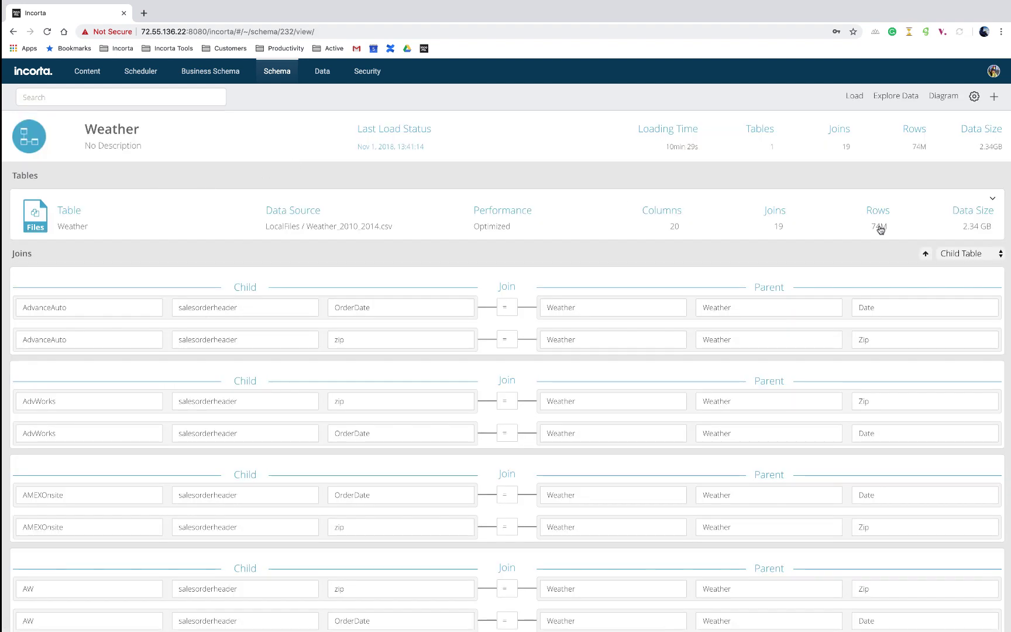
# Return to the schema list and open the SportingGoodsPOS schema.
pyautogui.moveTo(881, 229)
pyautogui.click(287, 72)
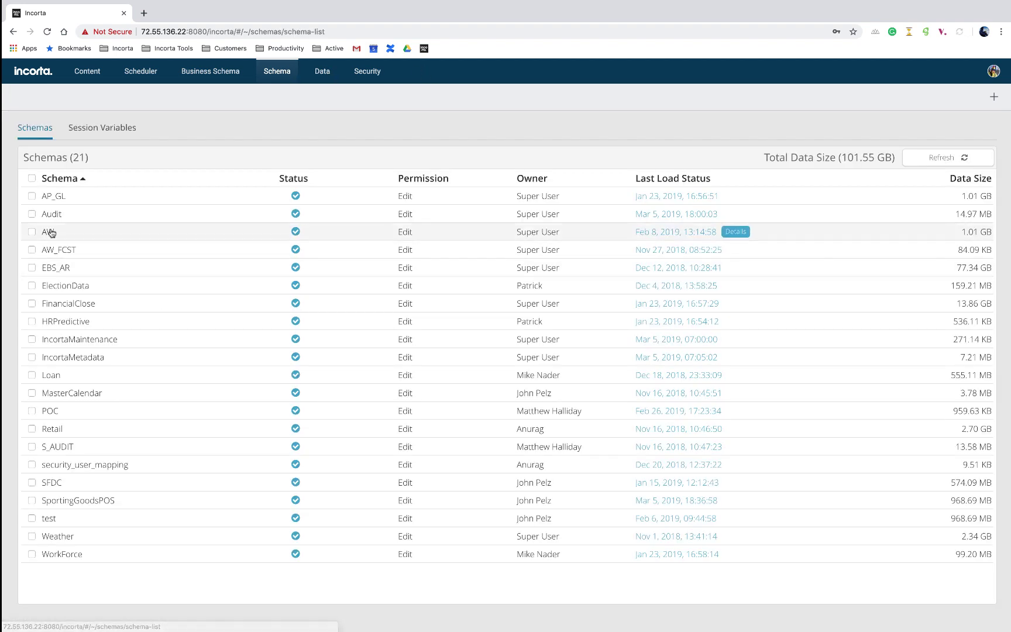
pyautogui.click(75, 502)
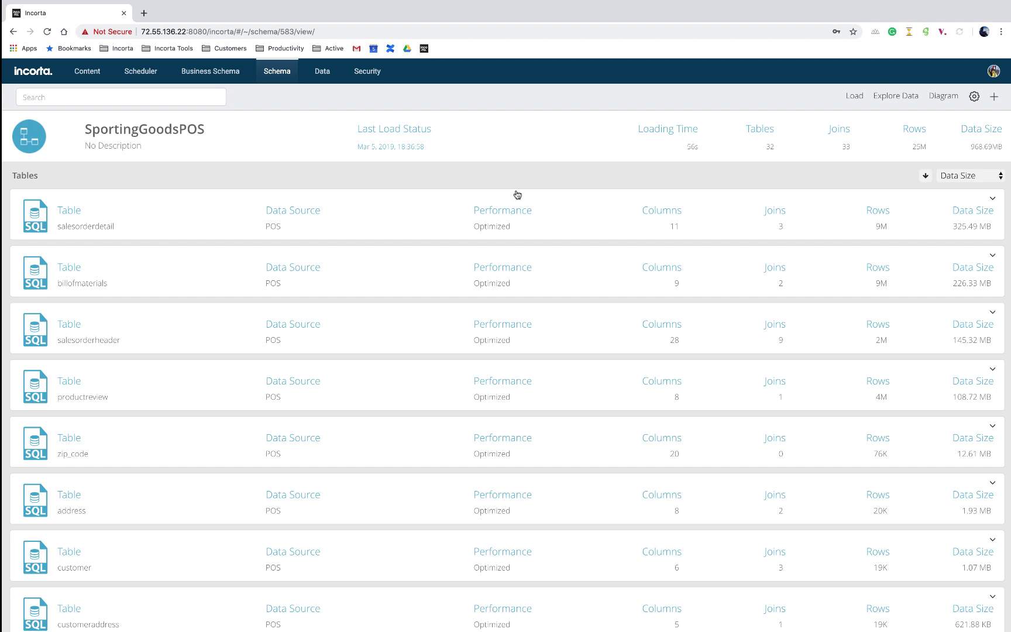
# Start a new join in SportingGoodsPOS with the salesorderheader table's OrderDate as the child column.
pyautogui.click(996, 102)
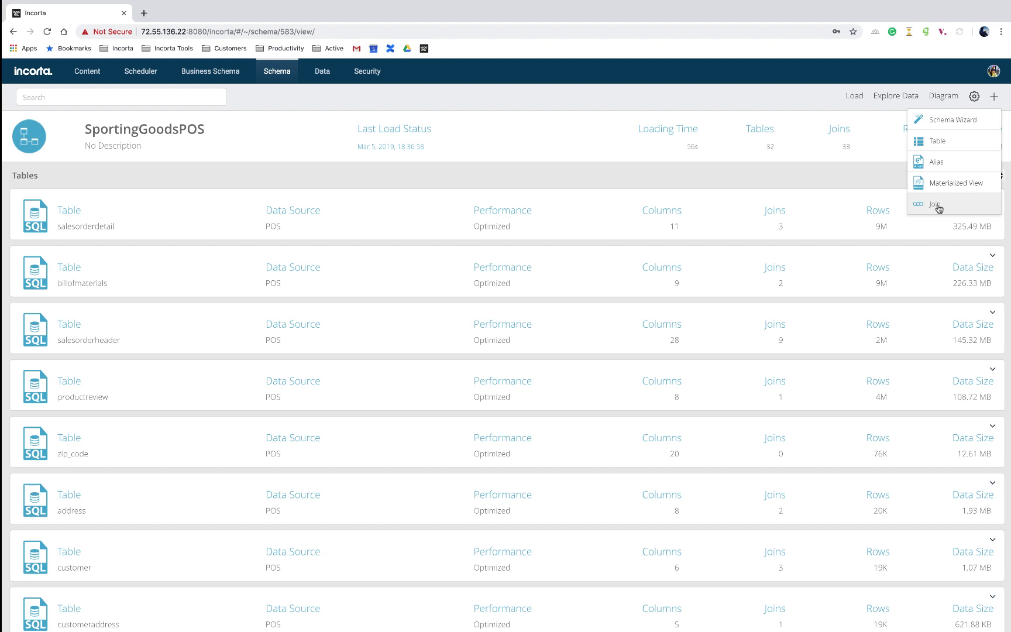
pyautogui.click(937, 205)
pyautogui.click(220, 162)
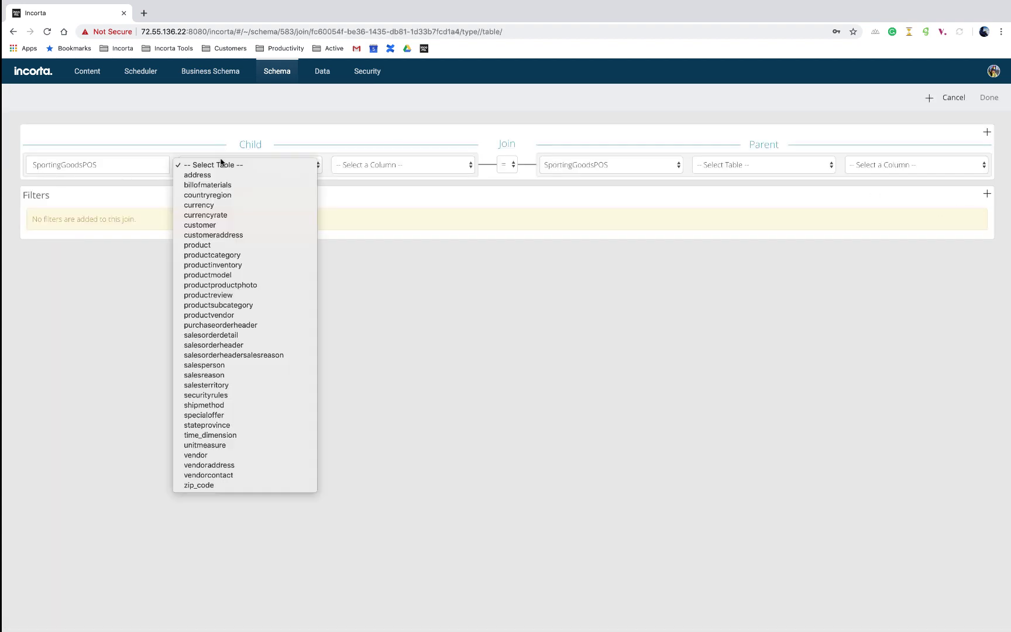
pyautogui.click(227, 345)
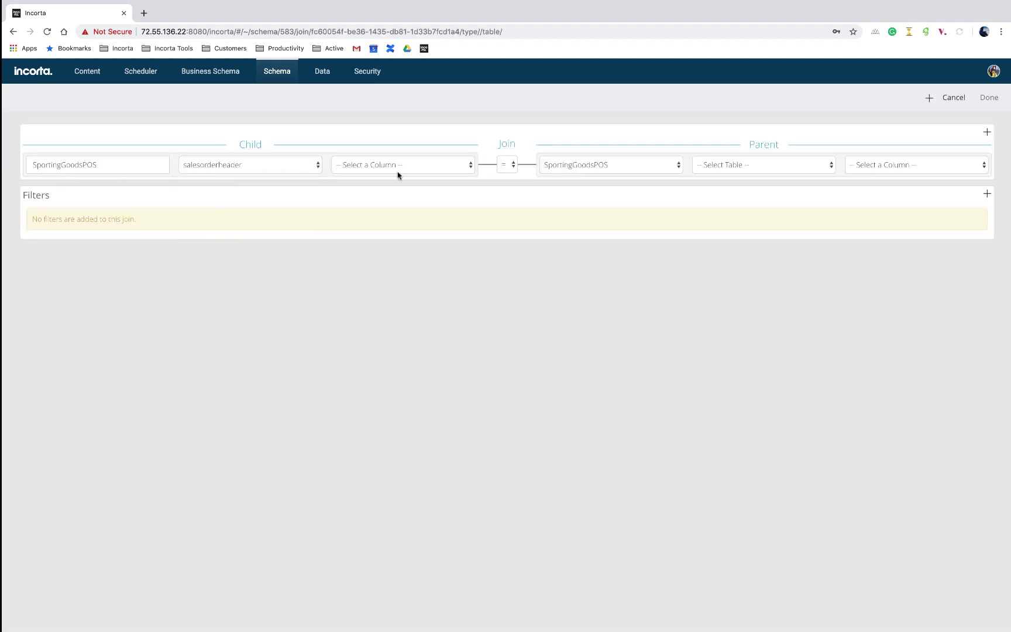
pyautogui.click(397, 170)
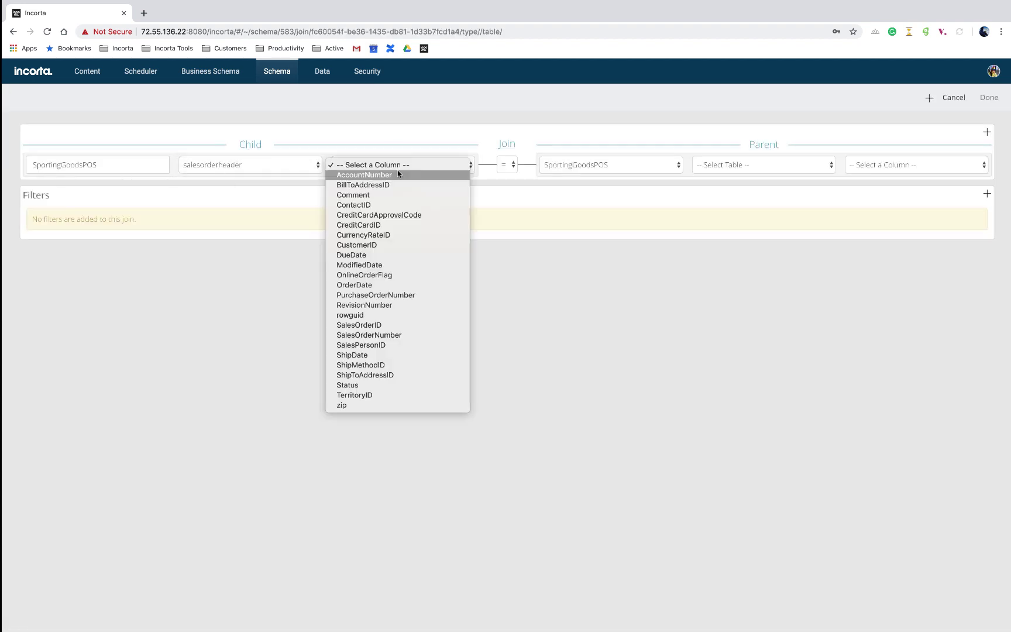
pyautogui.click(377, 285)
# Set the join's parent side to the Date column of the Weather table in the Weather schema.
pyautogui.click(605, 167)
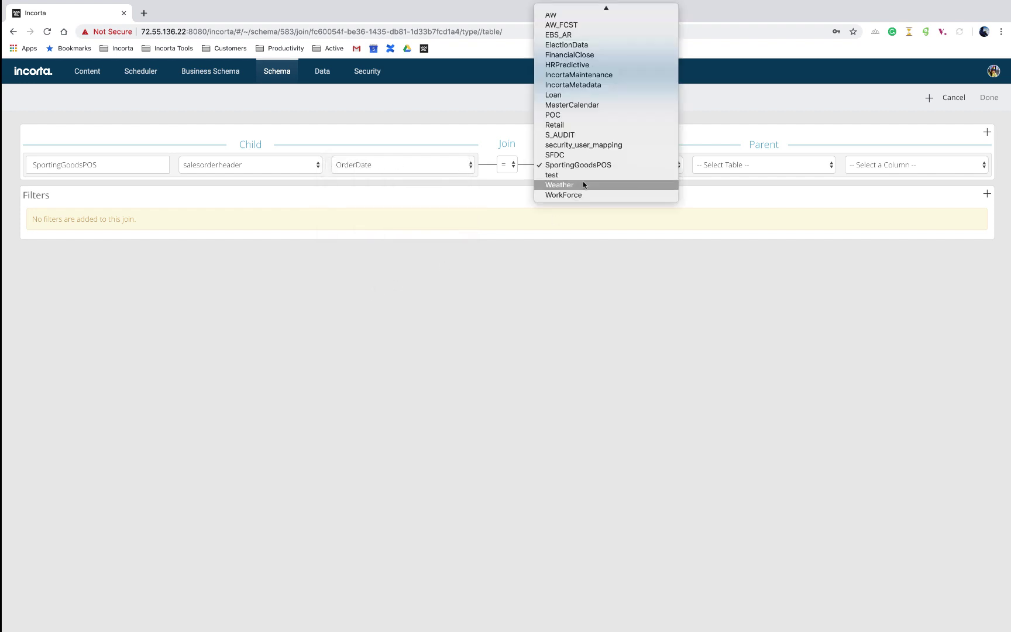
pyautogui.click(593, 185)
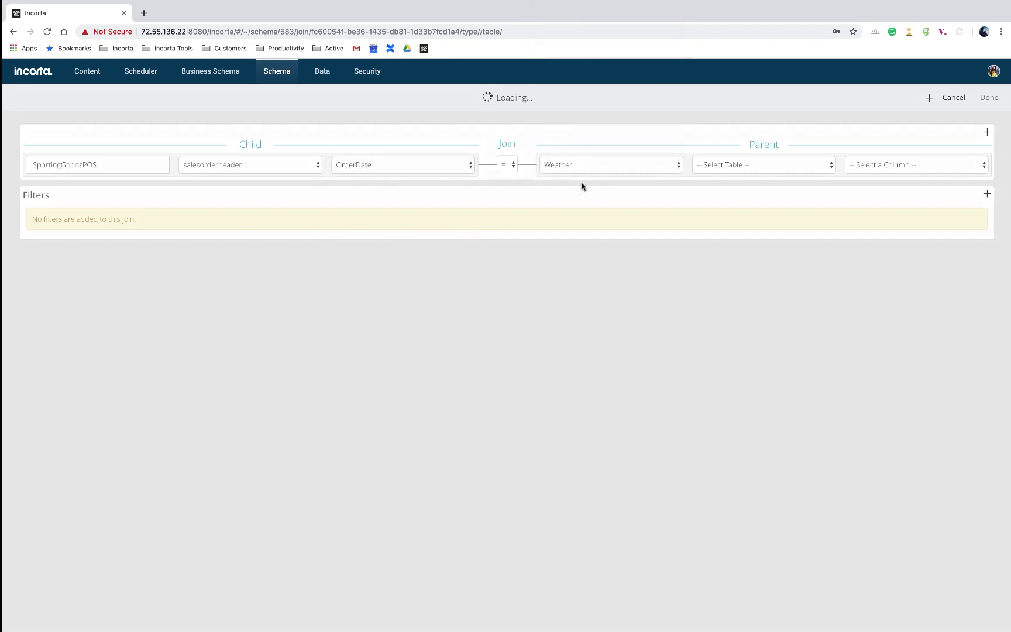
pyautogui.click(749, 169)
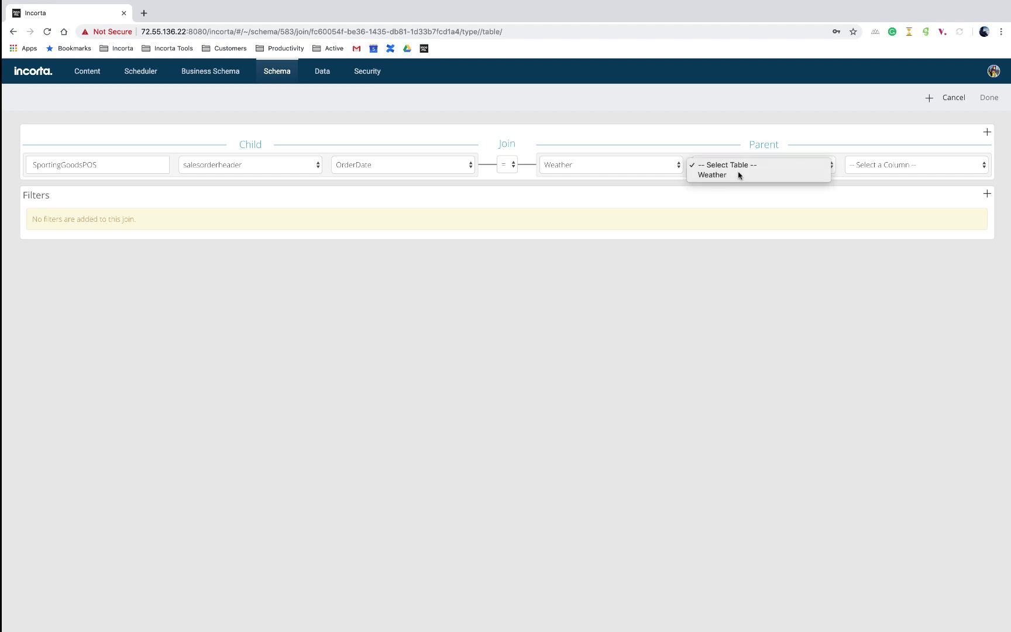
pyautogui.click(749, 175)
pyautogui.click(880, 167)
pyautogui.click(869, 175)
# Add a second join condition matching salesorderheader zip to Weather Zip, and save the join.
pyautogui.click(988, 132)
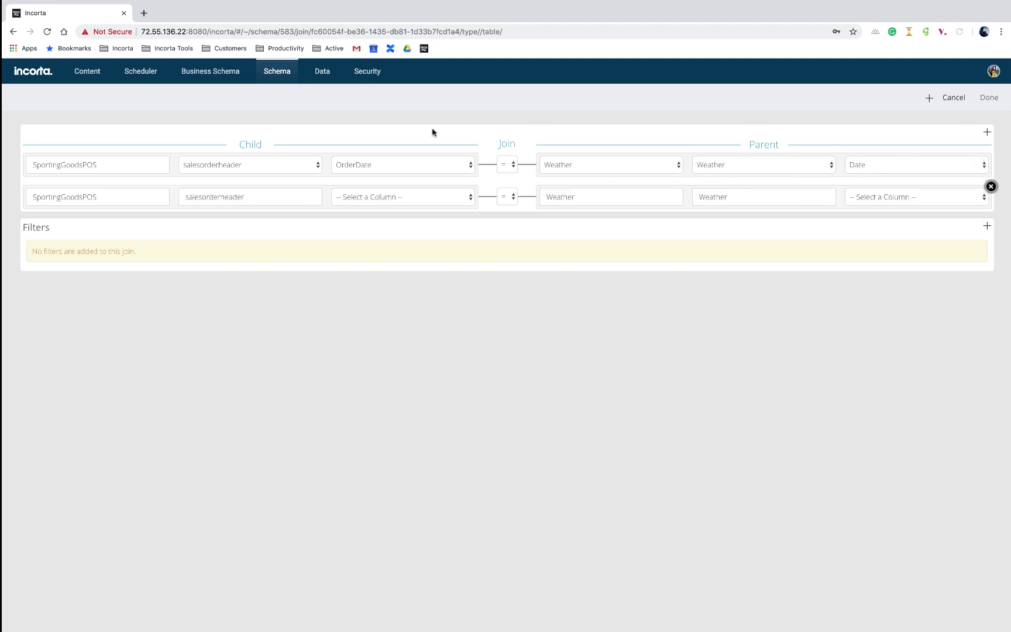
pyautogui.click(391, 199)
pyautogui.click(356, 439)
pyautogui.click(881, 199)
pyautogui.click(866, 249)
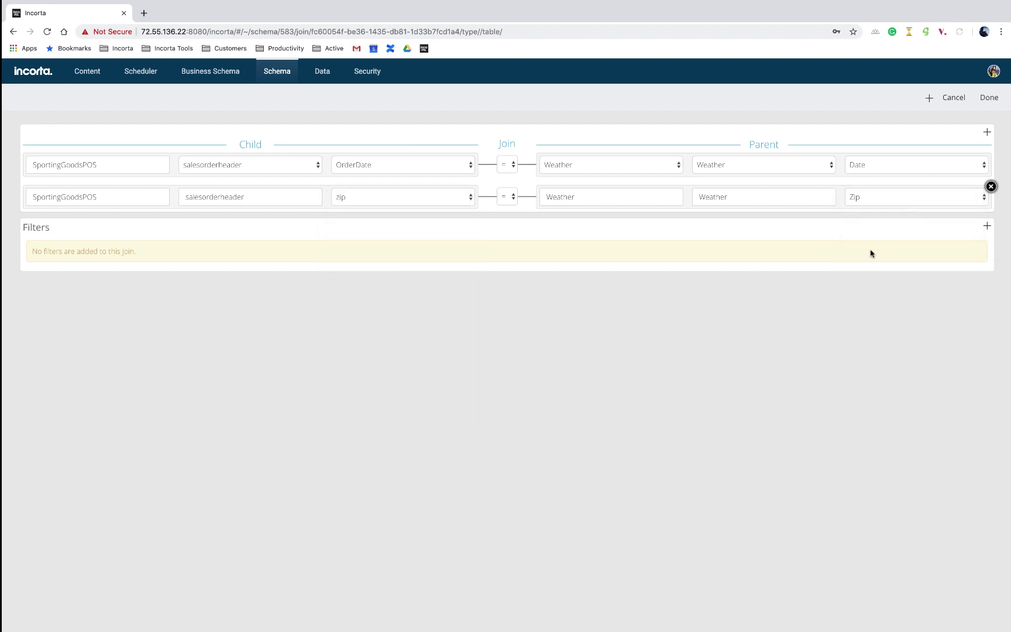
pyautogui.click(990, 100)
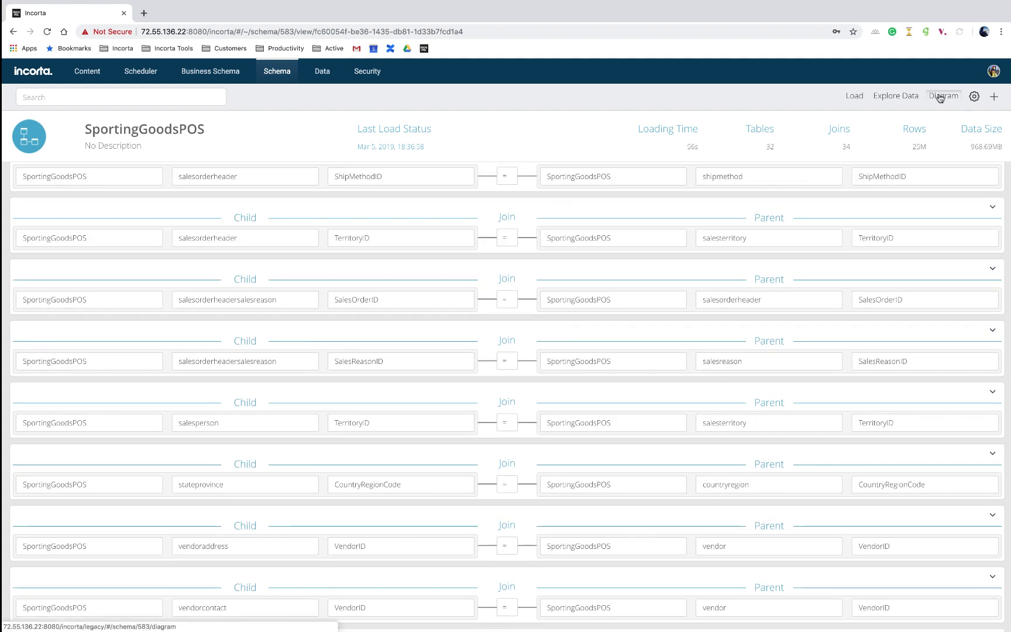
# Examine the Weather link in the SportingGoodsPOS diagram, and look at the data explorer before returning to the table list.
pyautogui.click(940, 96)
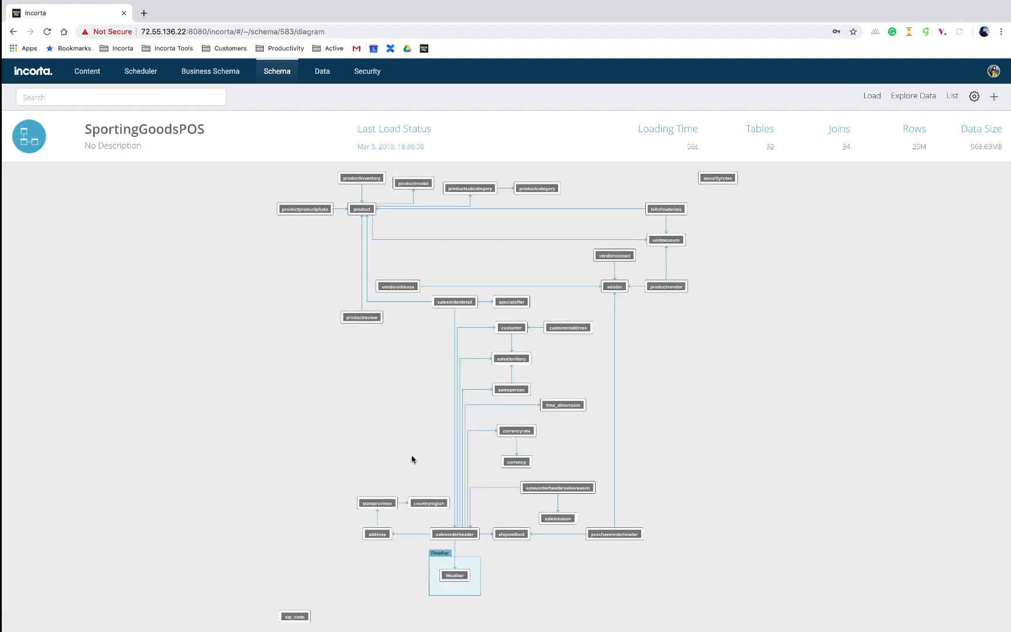
pyautogui.scroll(5, 412, 459)
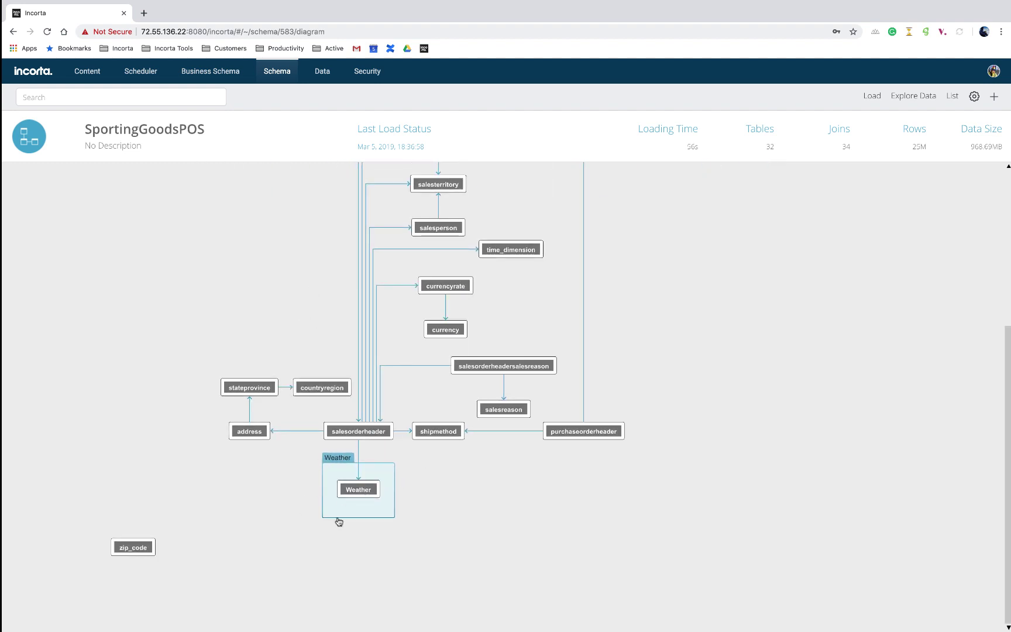
pyautogui.click(952, 97)
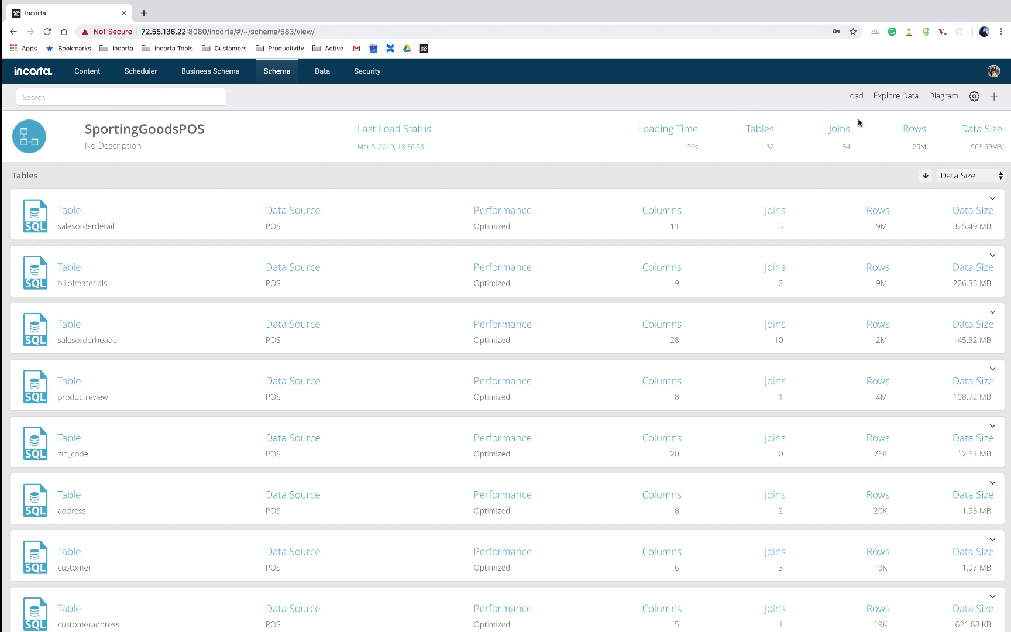
pyautogui.click(894, 97)
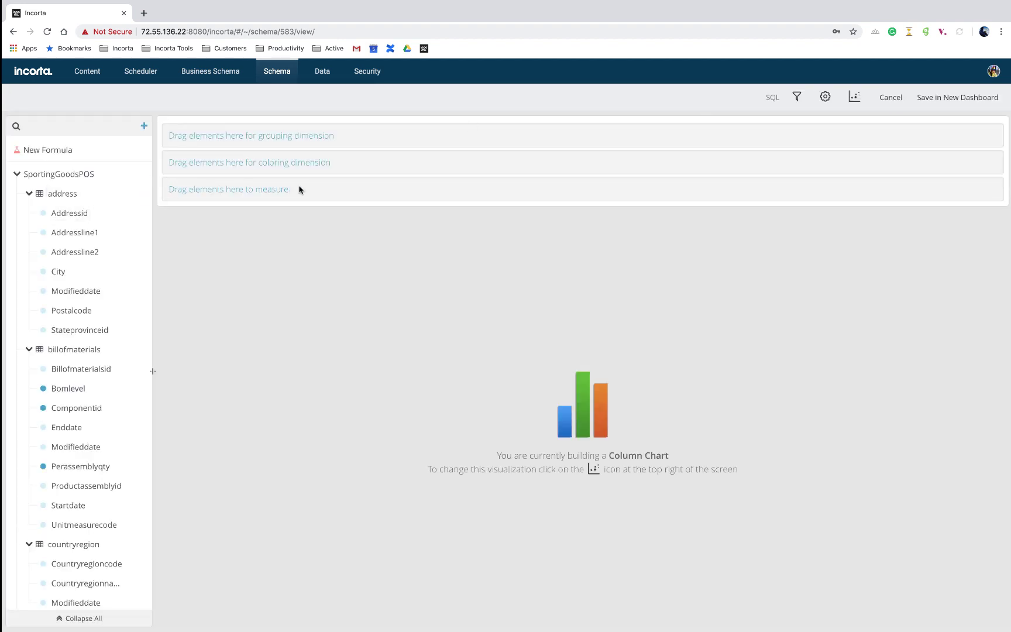
pyautogui.click(896, 101)
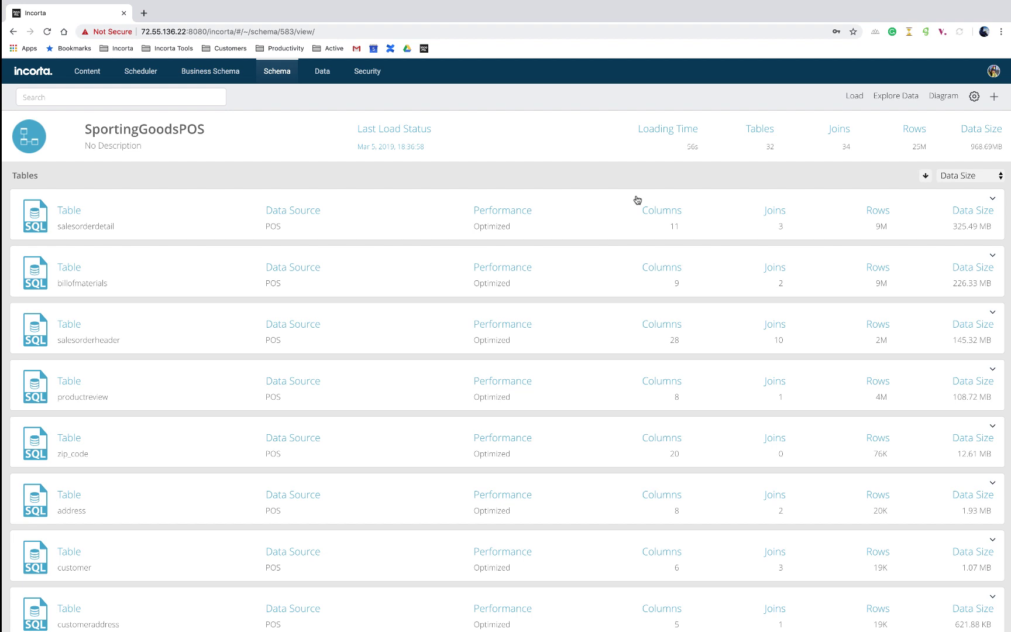
# Create a business schema named SportingBIZ and name its new view Sales.
pyautogui.click(212, 76)
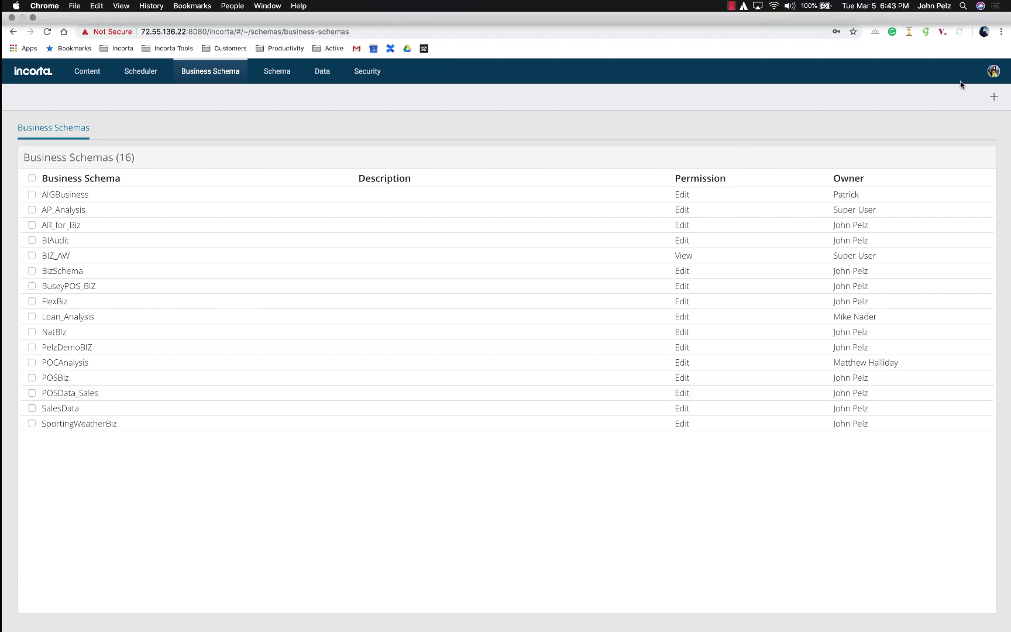
pyautogui.click(995, 98)
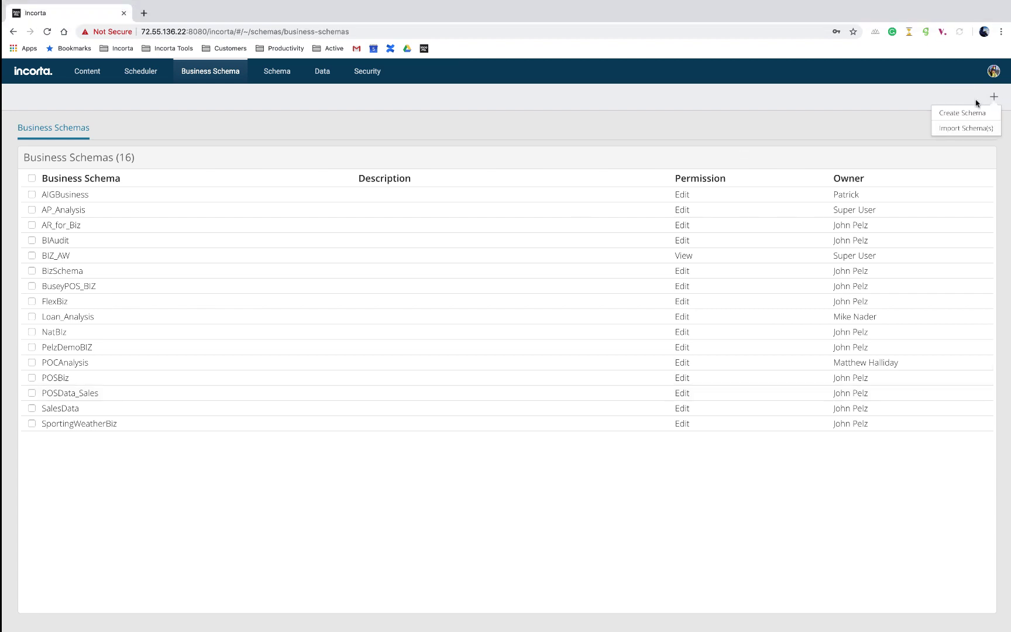
pyautogui.click(964, 115)
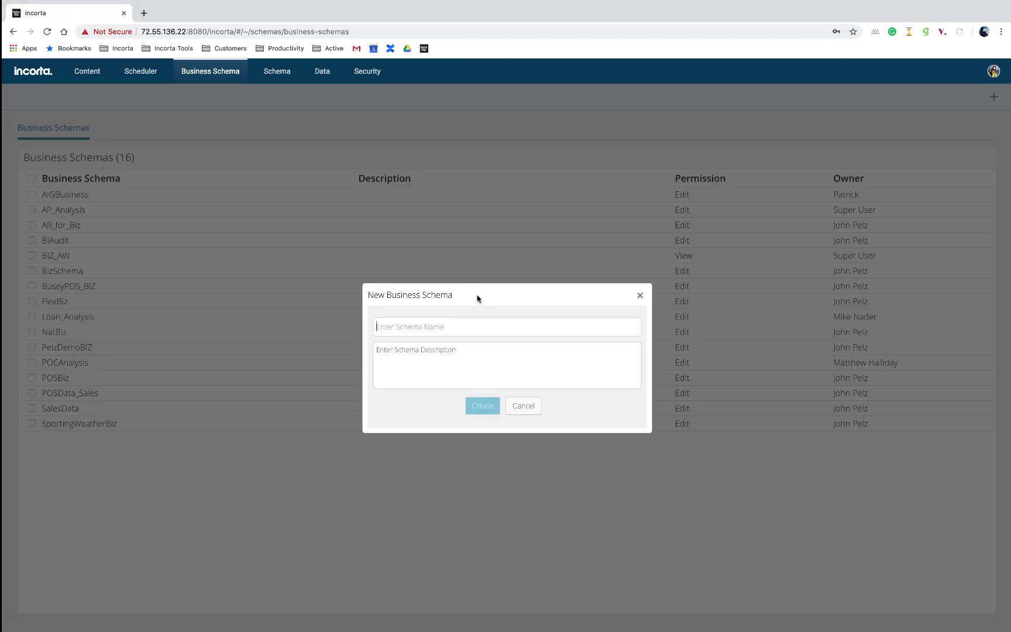
pyautogui.write('SportingBiZ')
pyautogui.click(481, 405)
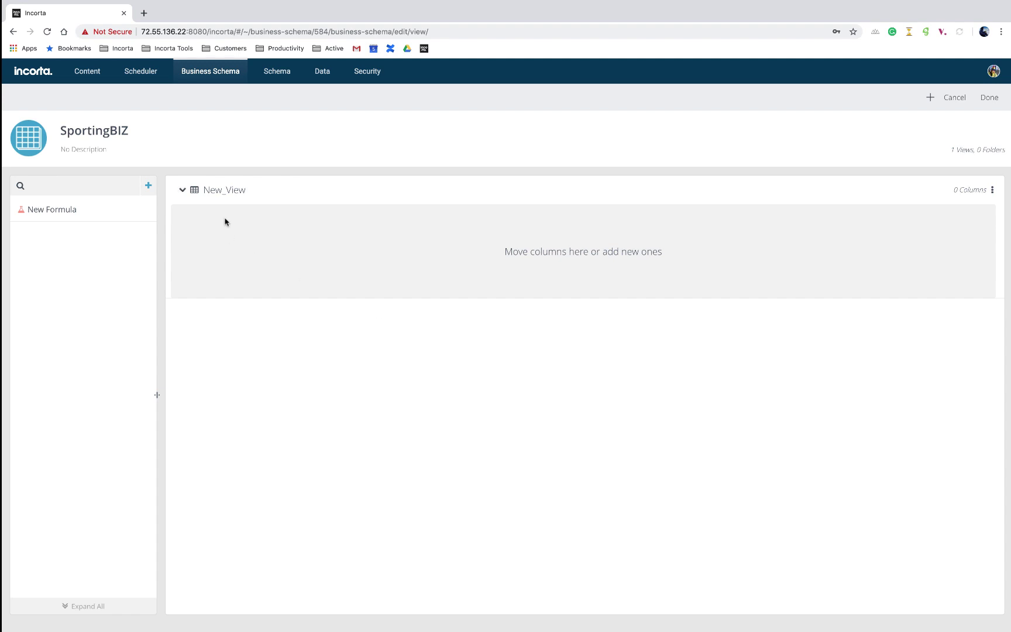
pyautogui.click(222, 189)
pyautogui.write('Sales')
# Add all SportingGoodsPOS tables and the Weather schema as column sources for the SportingBIZ business schema.
pyautogui.click(150, 185)
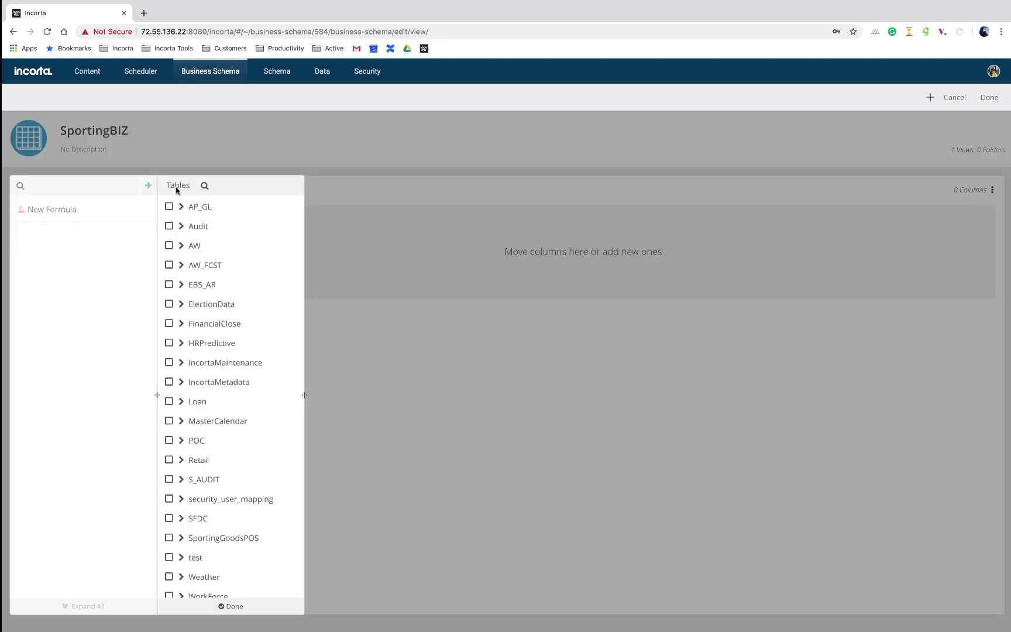
pyautogui.scroll(-1, 174, 335)
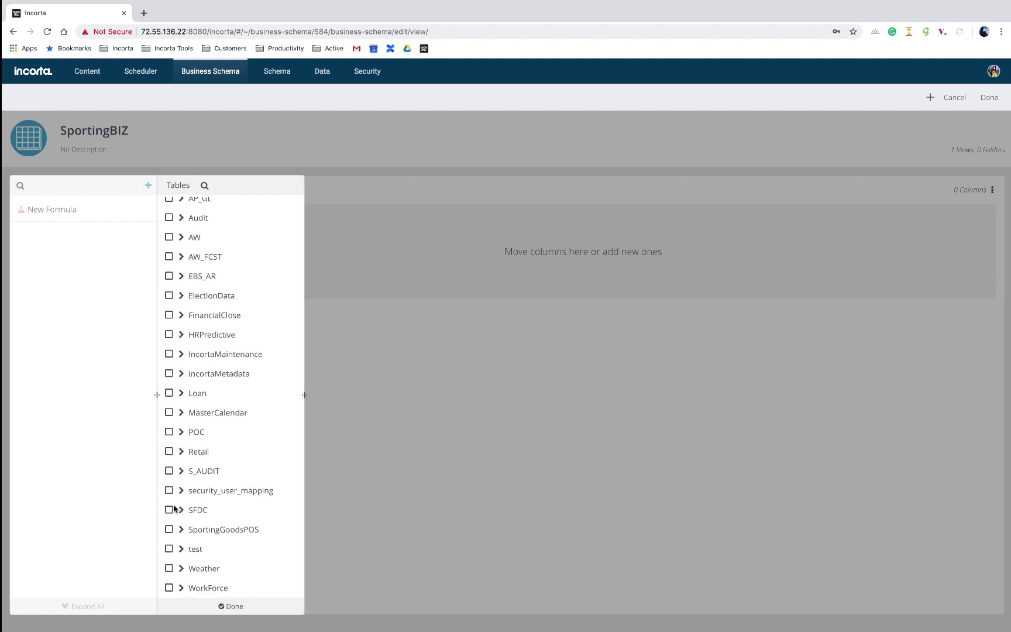
pyautogui.click(169, 529)
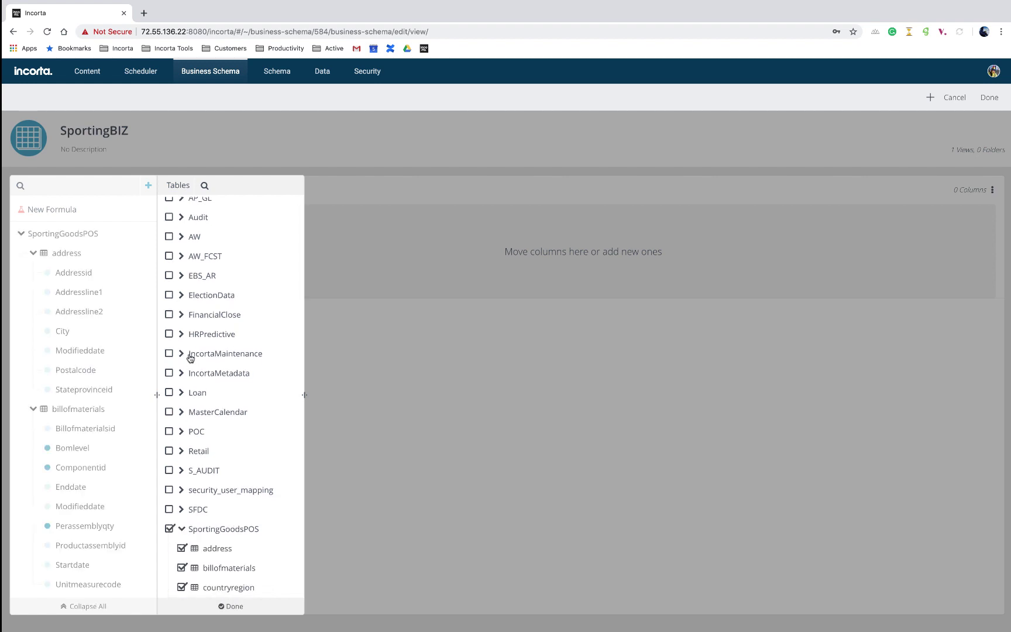
pyautogui.scroll(-8, 176, 508)
pyautogui.scroll(-5, 175, 508)
pyautogui.click(169, 567)
pyautogui.click(241, 611)
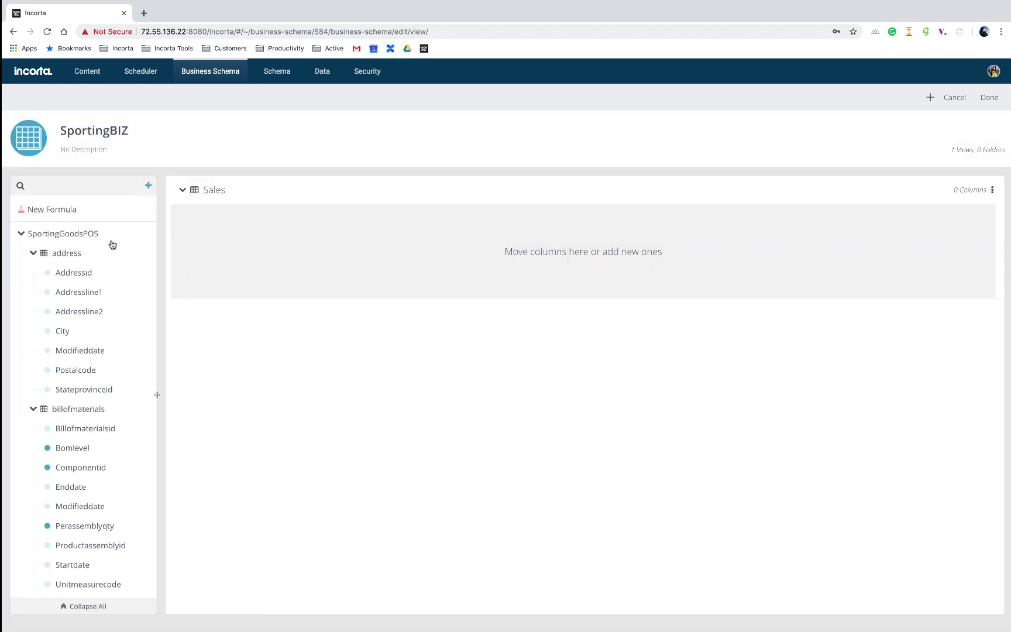
# Find and add the address table's City column and the Weather table's MAX_F_TEMP column to the Sales view.
pyautogui.click(94, 186)
pyautogui.write('cit')
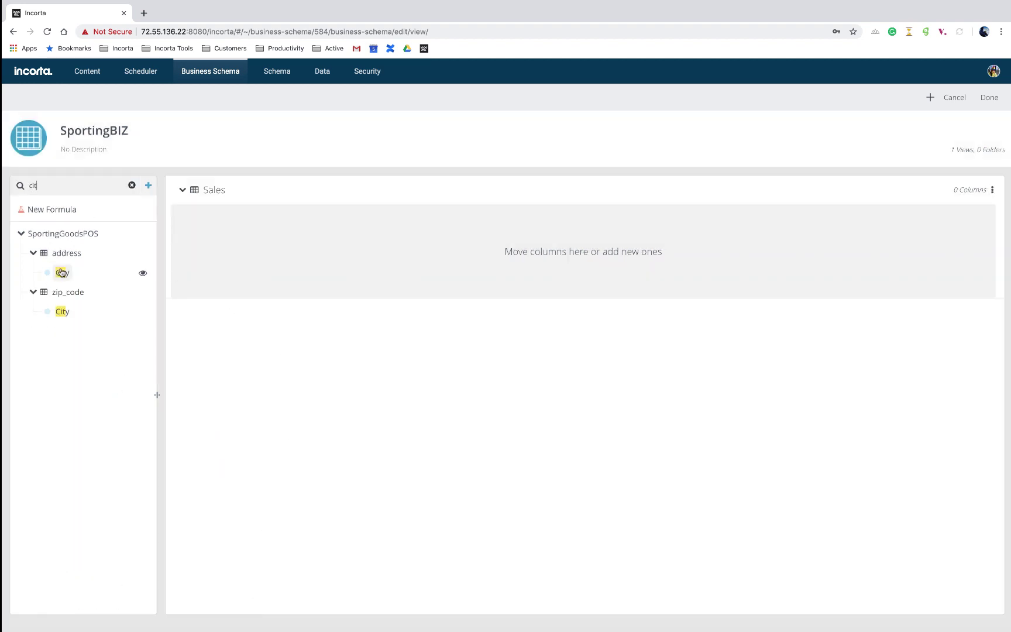
pyautogui.moveTo(61, 273); pyautogui.dragTo(250, 268)
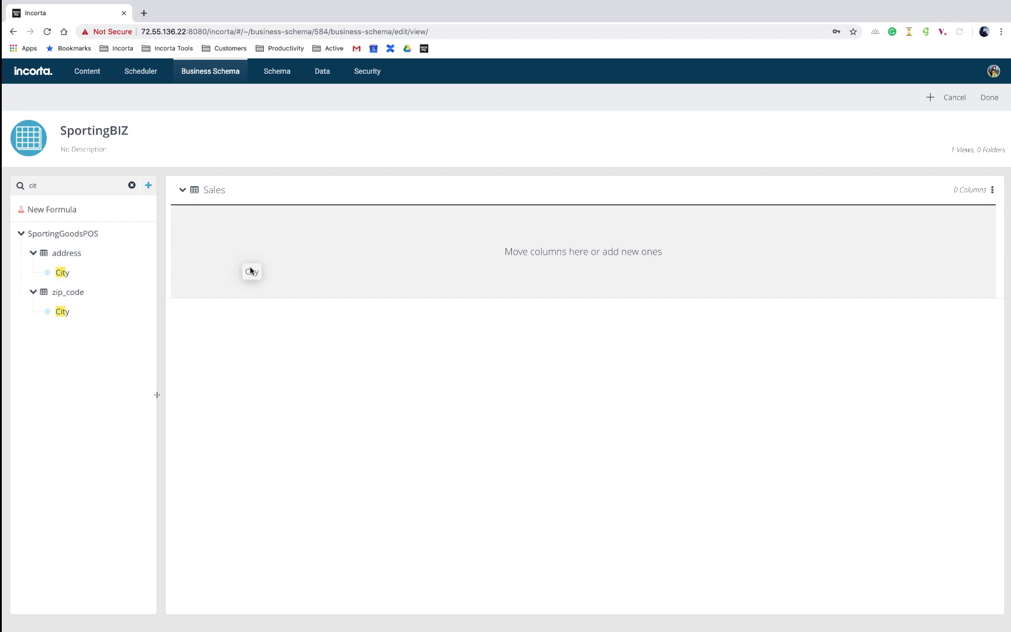
pyautogui.click(132, 185)
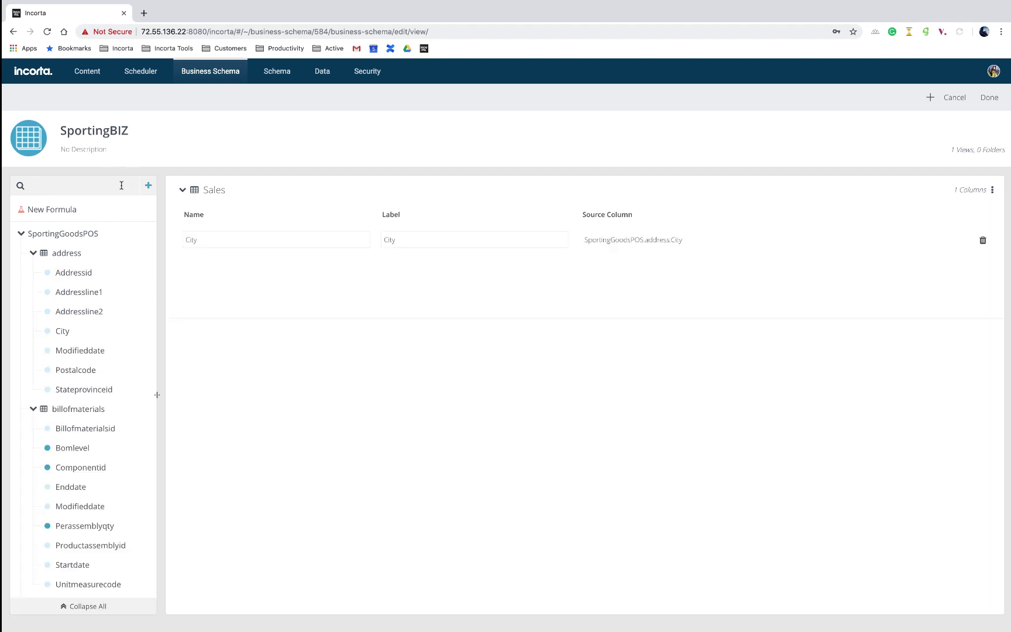
pyautogui.click(121, 186)
pyautogui.write('temp')
pyautogui.moveTo(99, 274); pyautogui.dragTo(253, 271)
pyautogui.click(131, 185)
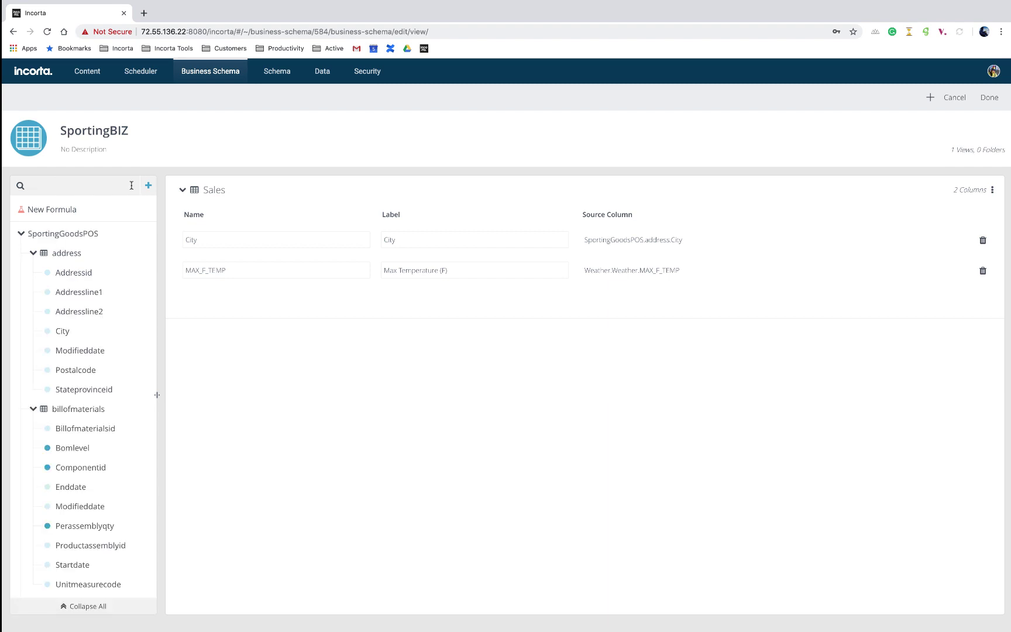
# Find and add ProductSubcategoryID from product and CategoryName from productcategory to the Sales view.
pyautogui.write('cate')
pyautogui.moveTo(96, 272); pyautogui.dragTo(258, 299)
pyautogui.moveTo(79, 312); pyautogui.dragTo(251, 319)
pyautogui.click(132, 185)
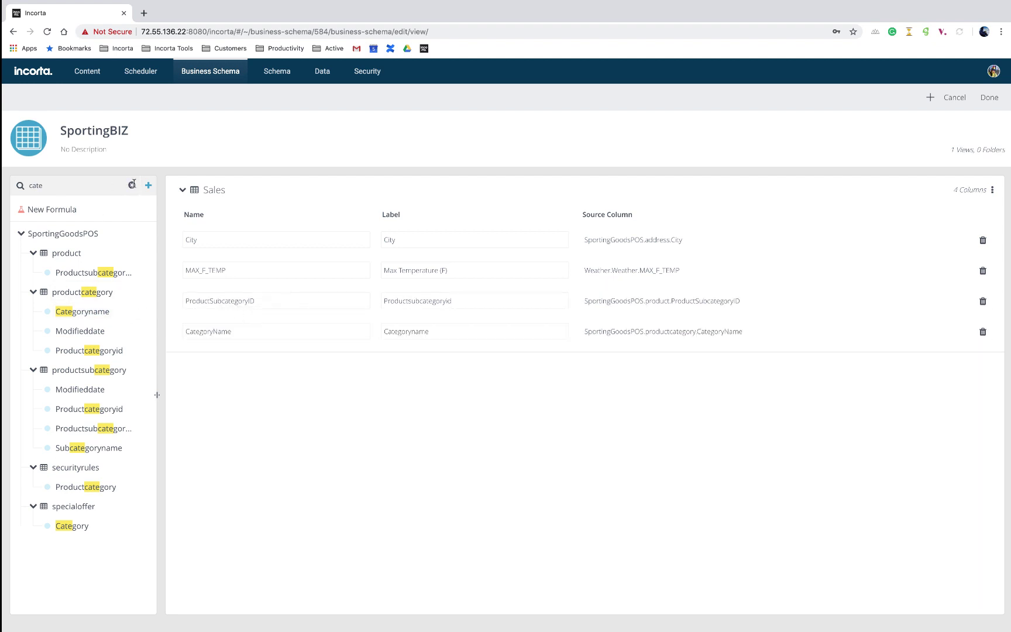
# Add the entire salesorderdetail table from SportingGoodsPOS to the Sales view.
pyautogui.click(67, 607)
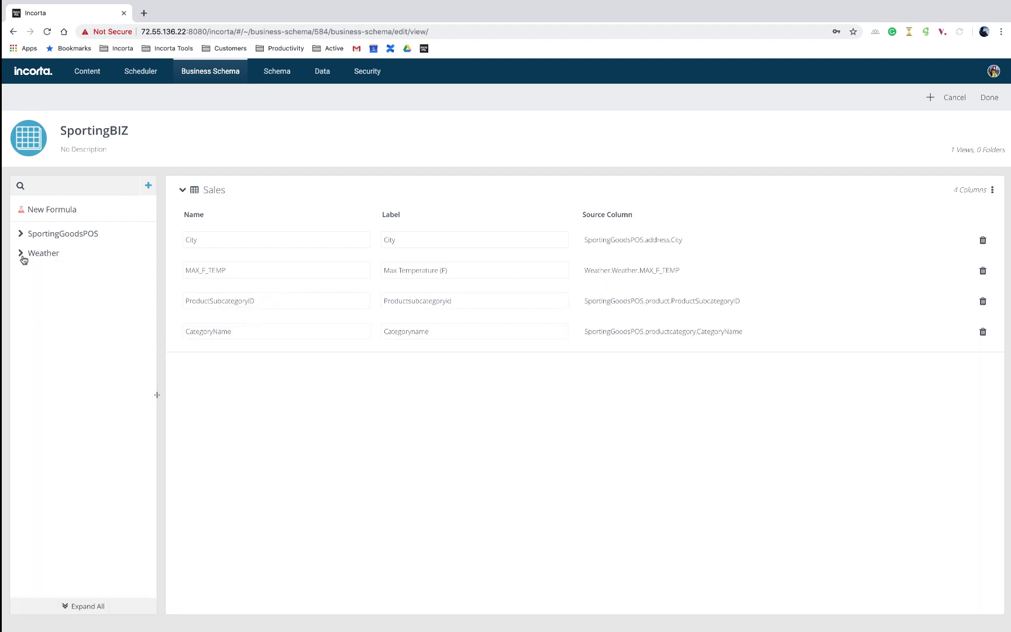
pyautogui.click(19, 235)
pyautogui.scroll(-3, 68, 447)
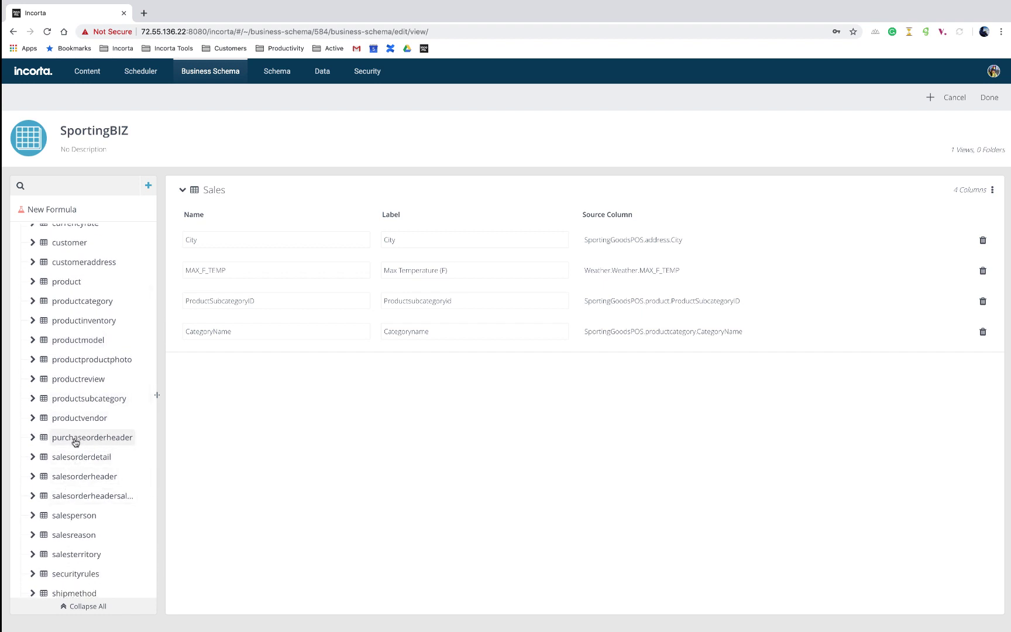
pyautogui.moveTo(73, 461); pyautogui.dragTo(237, 345)
pyautogui.scroll(-2, 339, 425)
pyautogui.scroll(2, 338, 424)
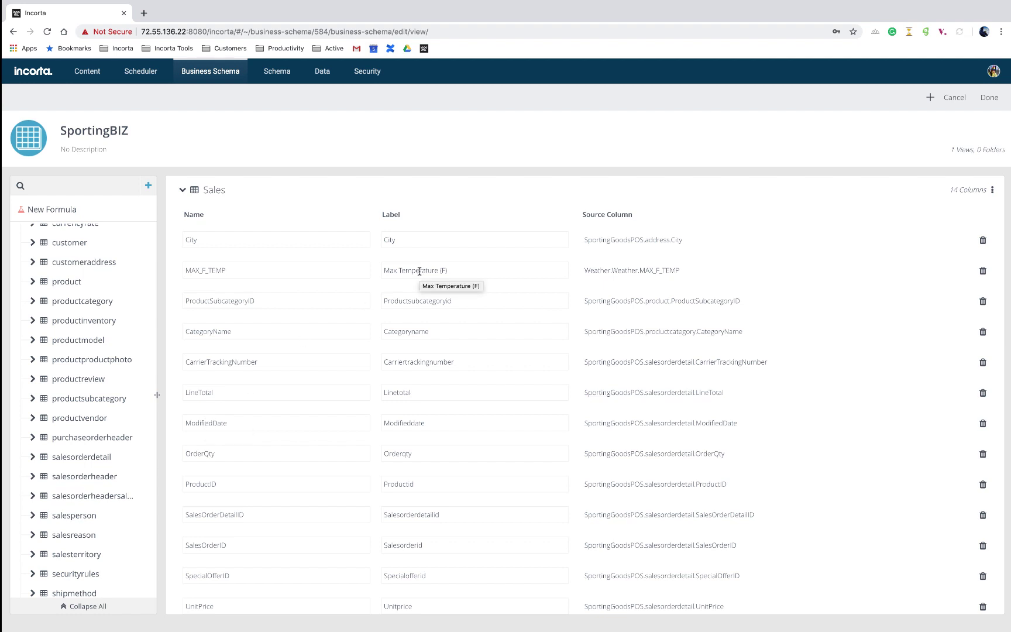
# Change the label of the MAX_F_TEMP column to Daily Temp.
pyautogui.click(458, 270)
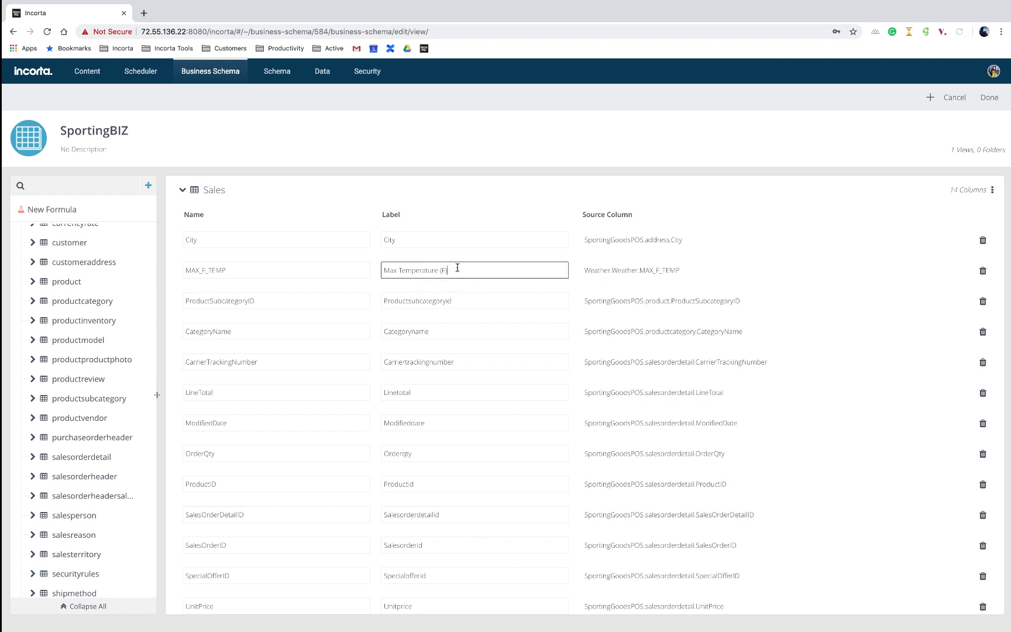
pyautogui.moveTo(456, 271); pyautogui.dragTo(377, 268)
pyautogui.tripleClick(379, 268)
pyautogui.write('Dally Temp')
pyautogui.click(488, 195)
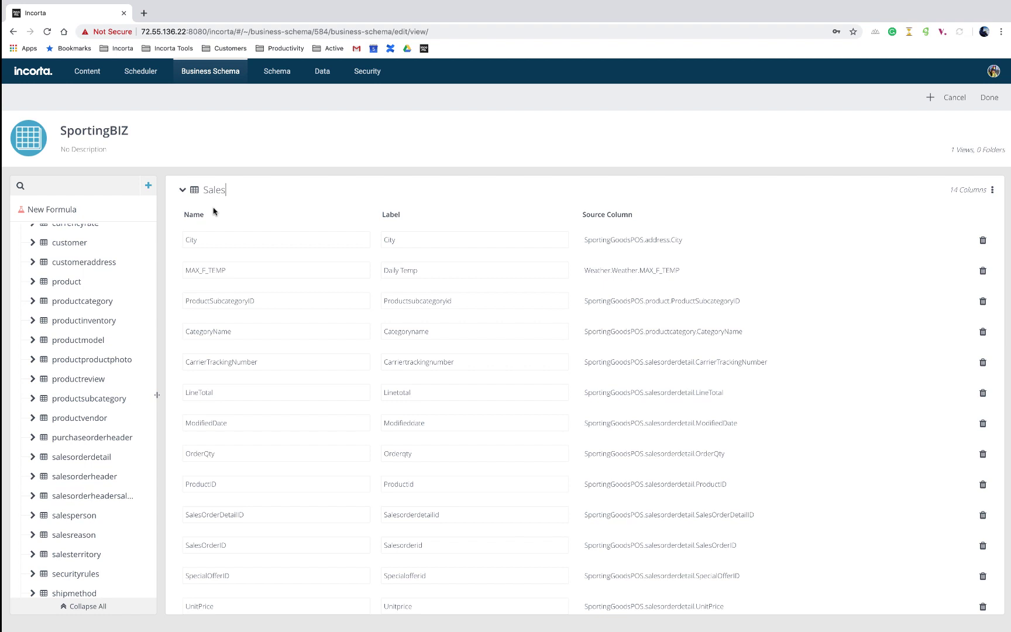
# Finish editing the SportingBIZ business schema and open the BIZ_AW business schema.
pyautogui.click(986, 100)
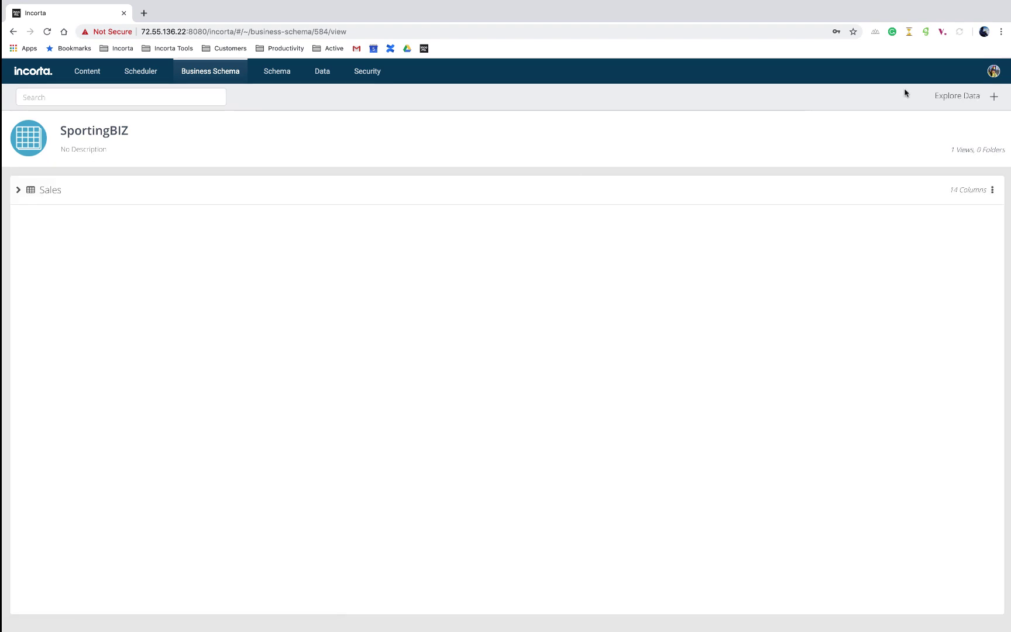
pyautogui.click(206, 73)
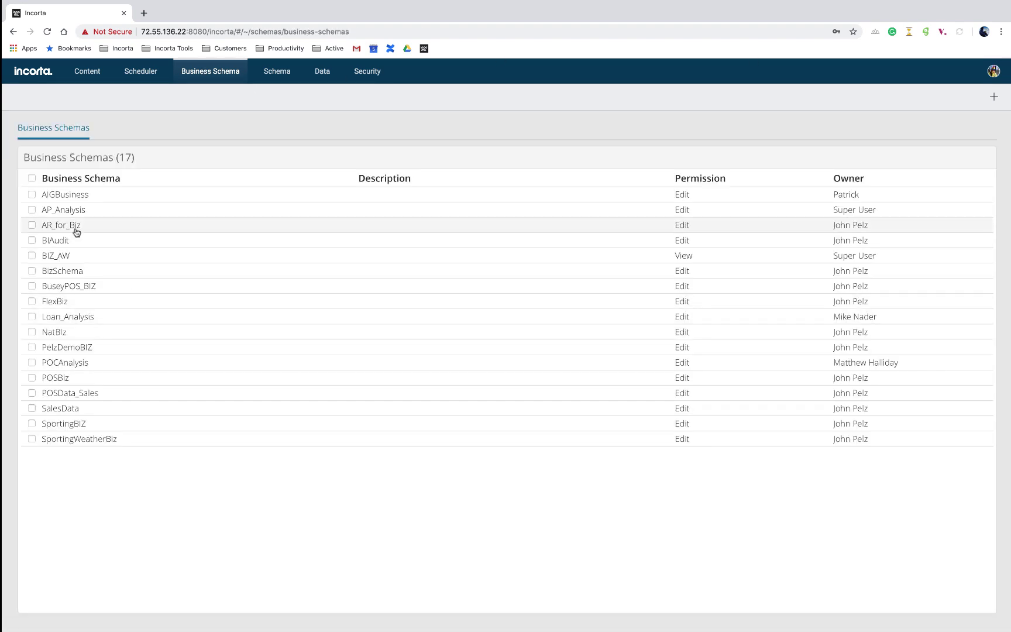
pyautogui.click(61, 256)
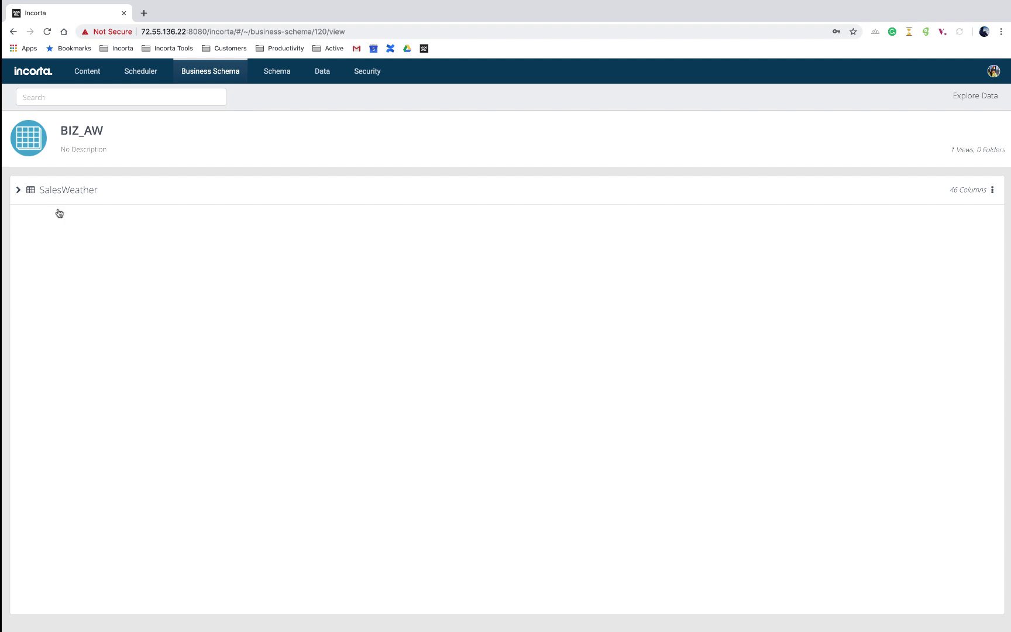
# Expand the SalesWeather view and review its columns, labels and source columns.
pyautogui.click(18, 190)
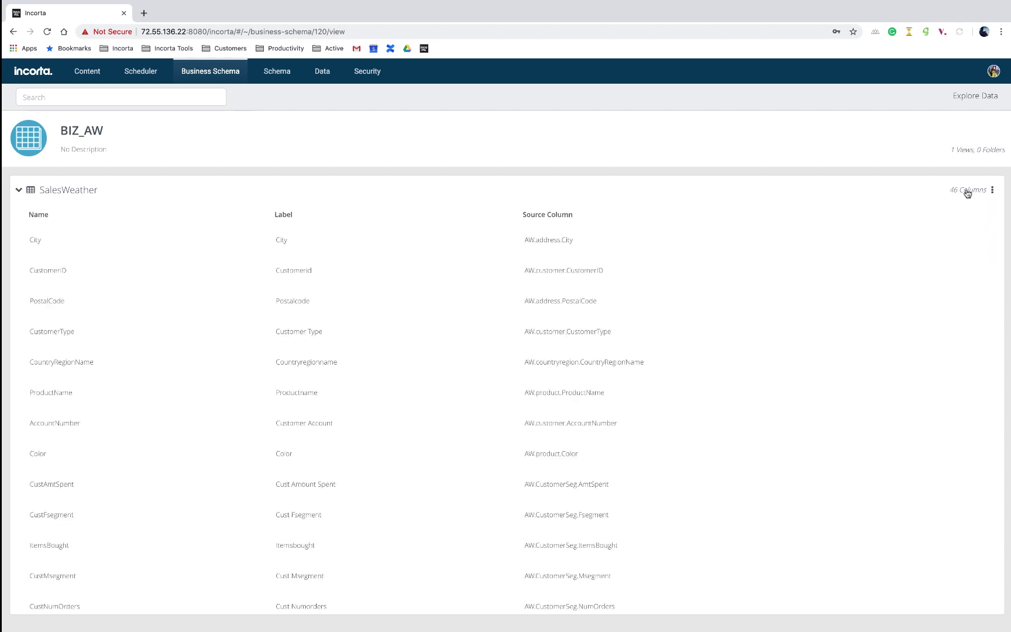
pyautogui.scroll(-7, 748, 301)
pyautogui.scroll(-10, 748, 302)
pyautogui.scroll(15, 748, 301)
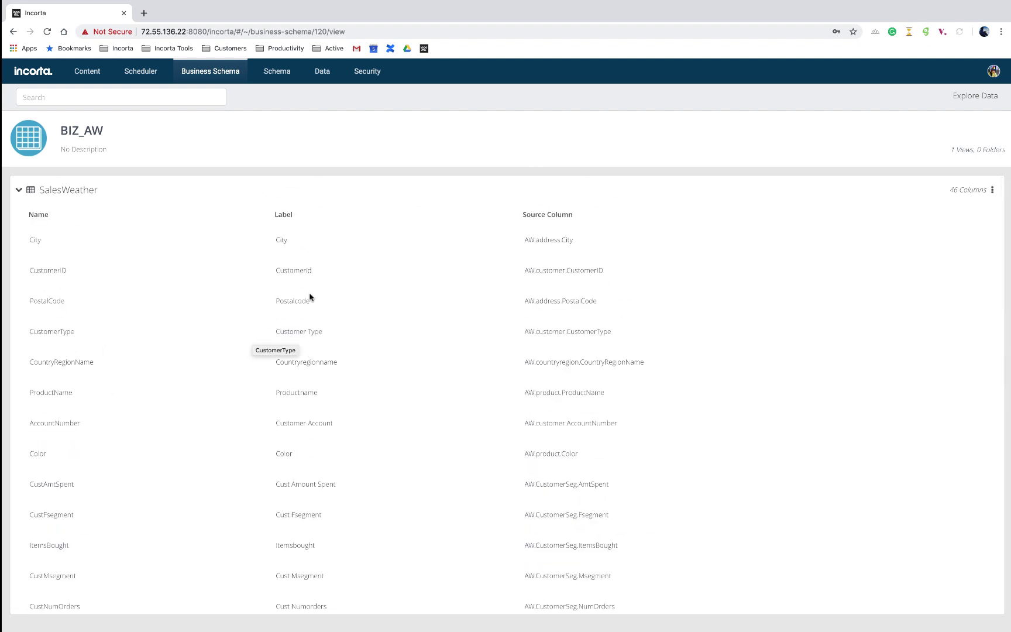
# Switch to Keynote and play the Online Store "Cooking Show" slide.
pyautogui.press('super+Tab')
pyautogui.press('super+Tab')
pyautogui.press('super+Tab')
pyautogui.press('super+Tab')
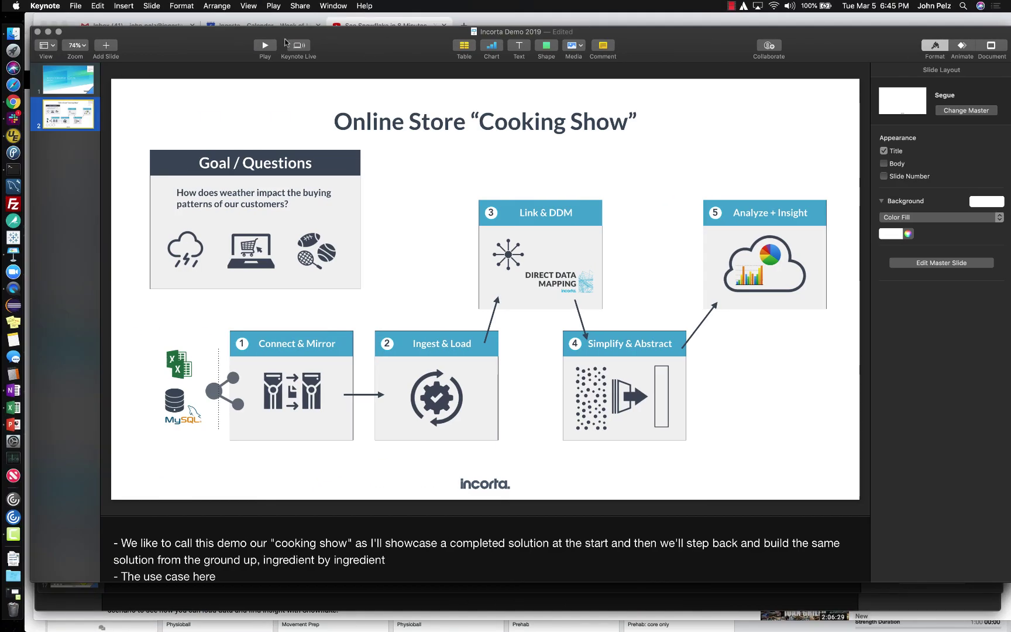
pyautogui.click(264, 47)
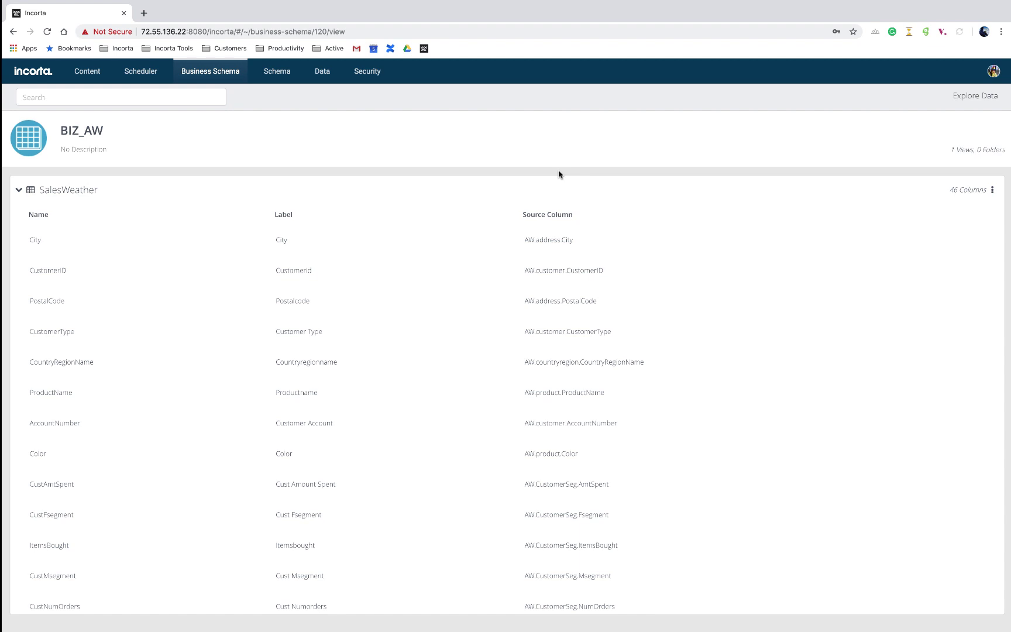
# Start a new insight from the BIZ_AW data and browse the available visualization types.
pyautogui.click(965, 98)
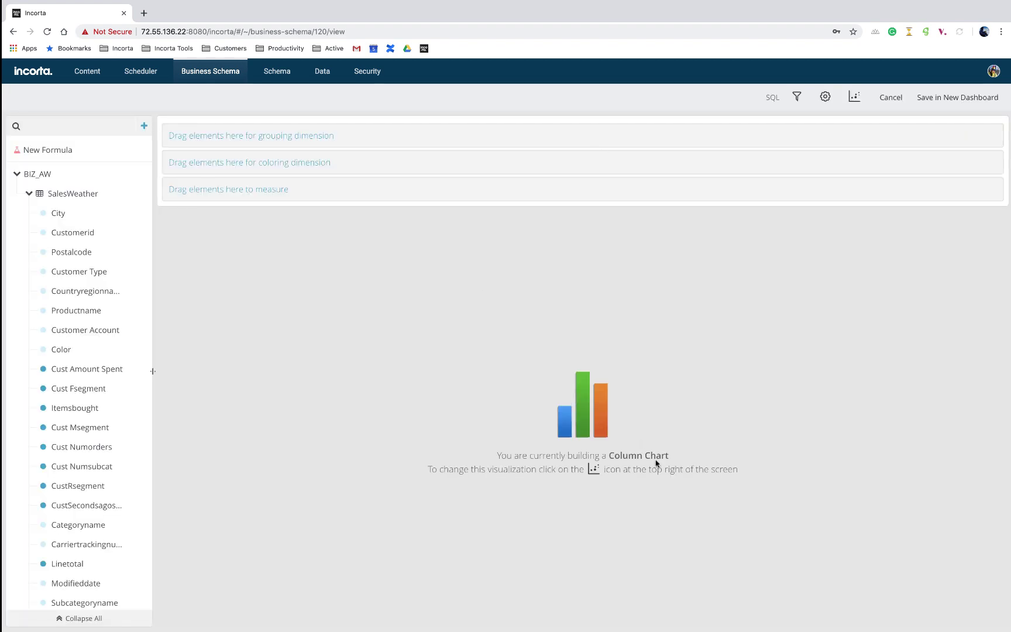
pyautogui.click(855, 97)
pyautogui.scroll(-1, 499, 326)
pyautogui.scroll(-10, 499, 325)
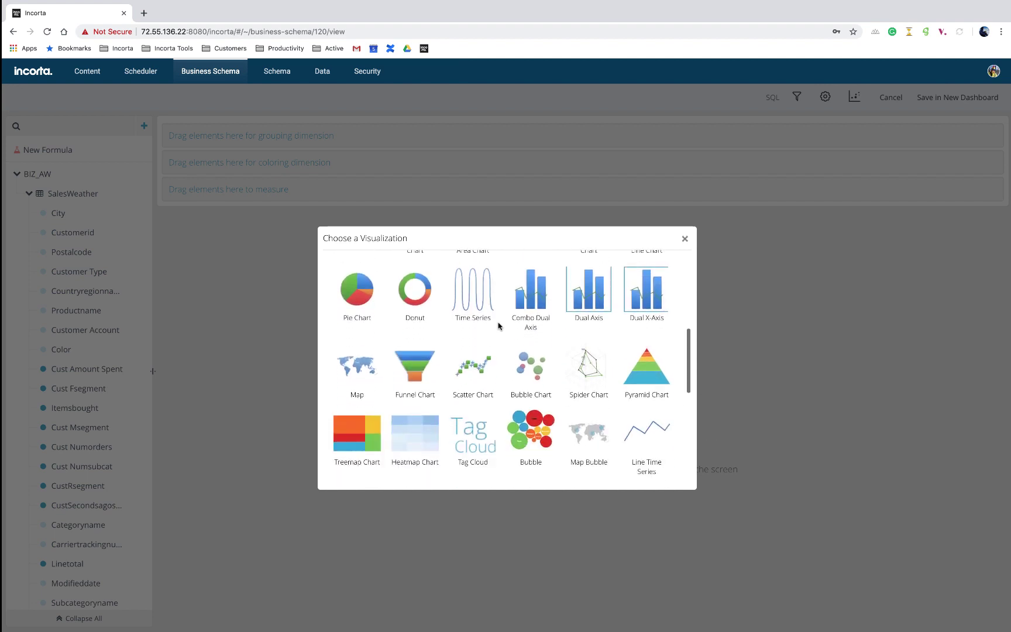
pyautogui.scroll(-2, 497, 327)
pyautogui.scroll(10, 497, 327)
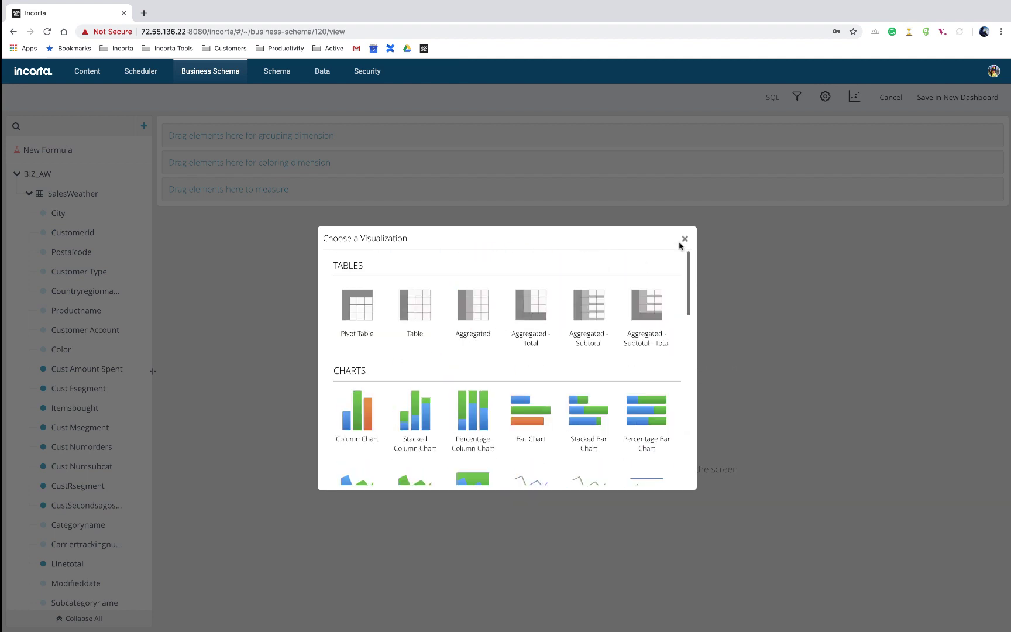
pyautogui.click(685, 239)
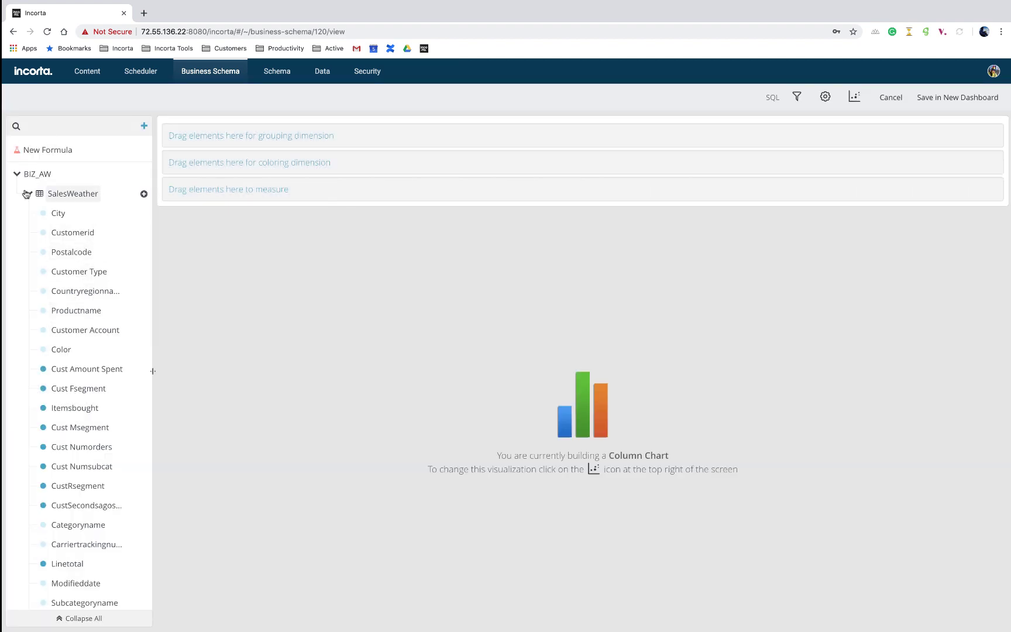
# Find the Revenue column in SalesWeather and add it to the insight as the measure.
pyautogui.scroll(-7, 66, 289)
pyautogui.scroll(3, 66, 289)
pyautogui.scroll(5, 66, 289)
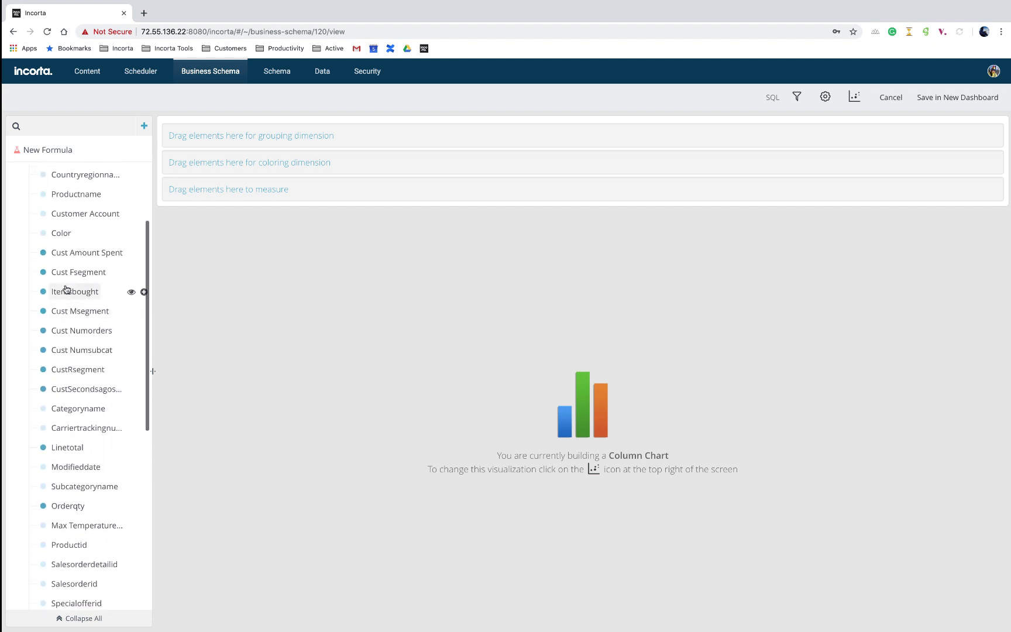
pyautogui.scroll(4, 67, 289)
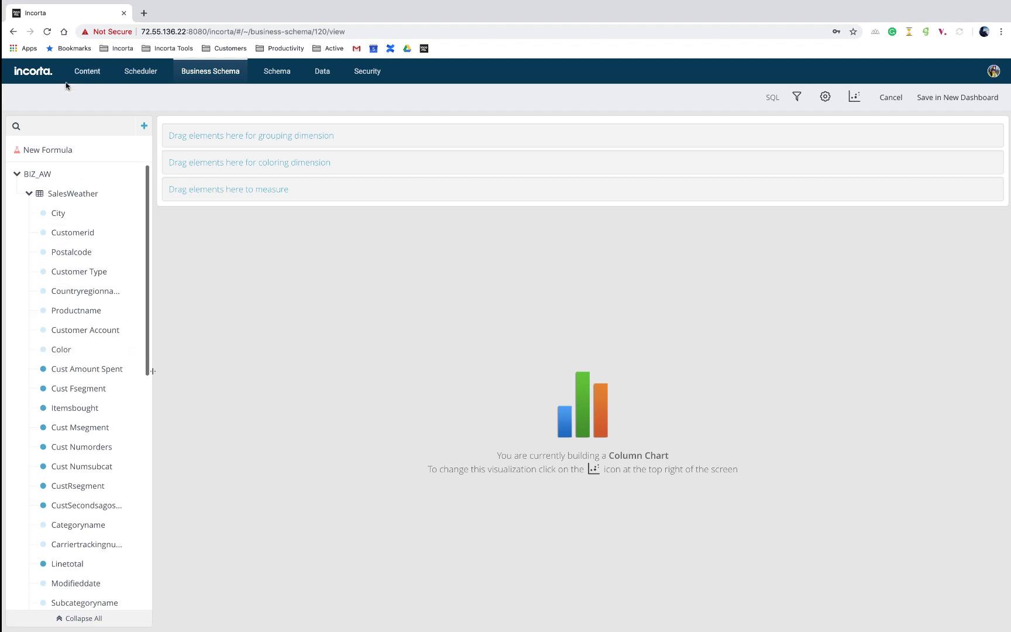
pyautogui.write('rev')
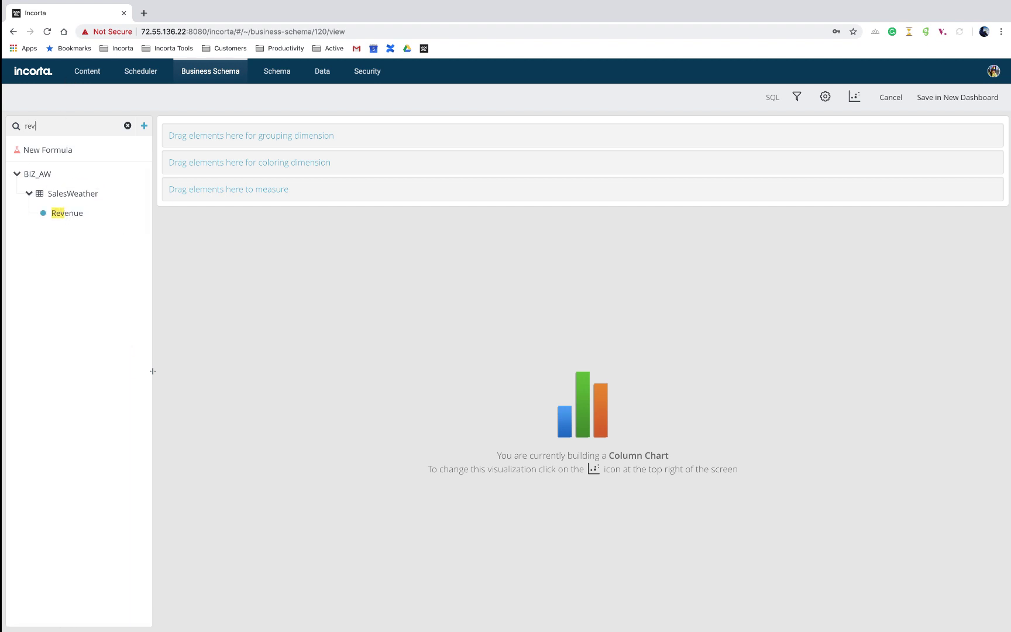
pyautogui.click(143, 214)
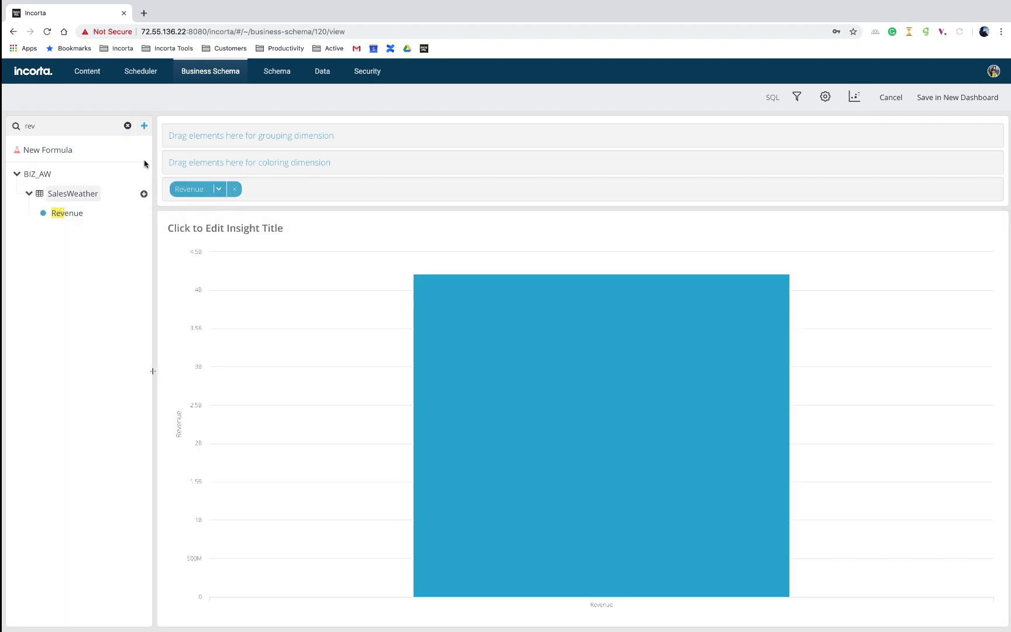
# Group the Revenue chart by Month Year and set Categoryname as its coloring dimension.
pyautogui.click(127, 125)
pyautogui.write('month')
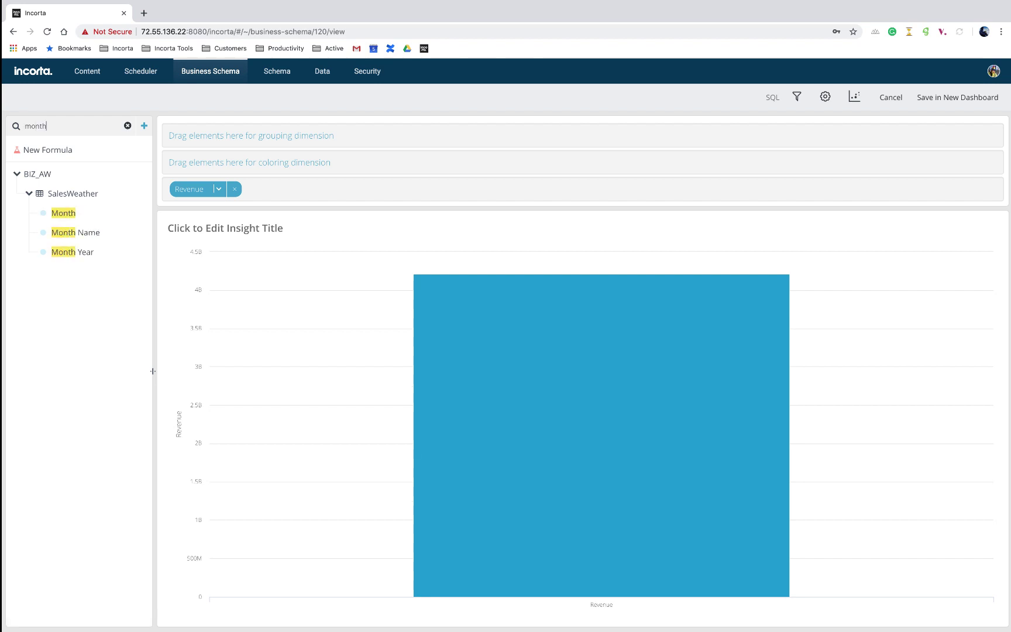
pyautogui.moveTo(70, 255); pyautogui.dragTo(202, 136)
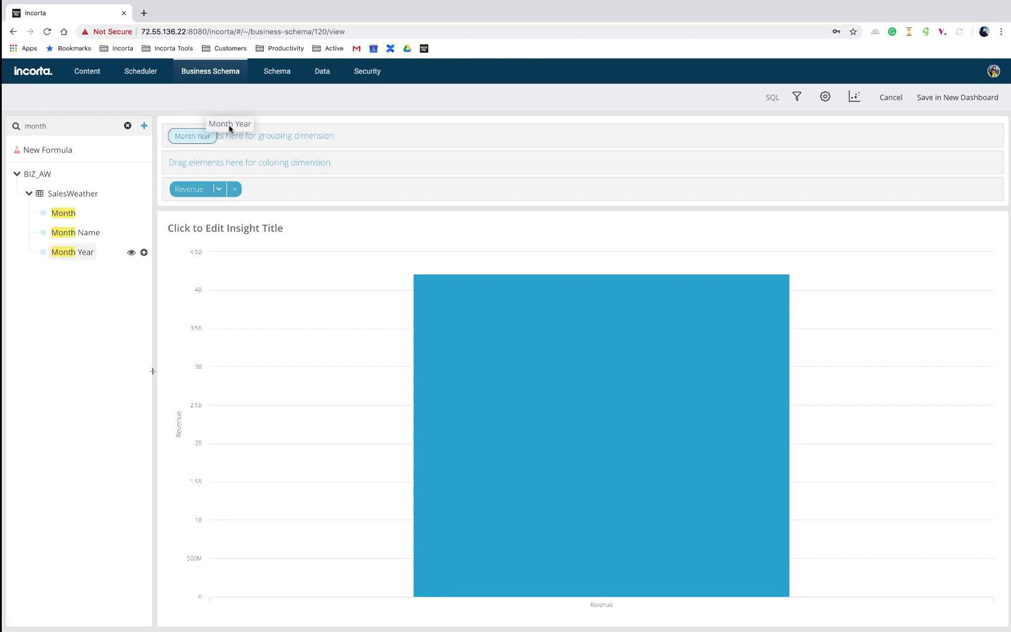
pyautogui.click(128, 126)
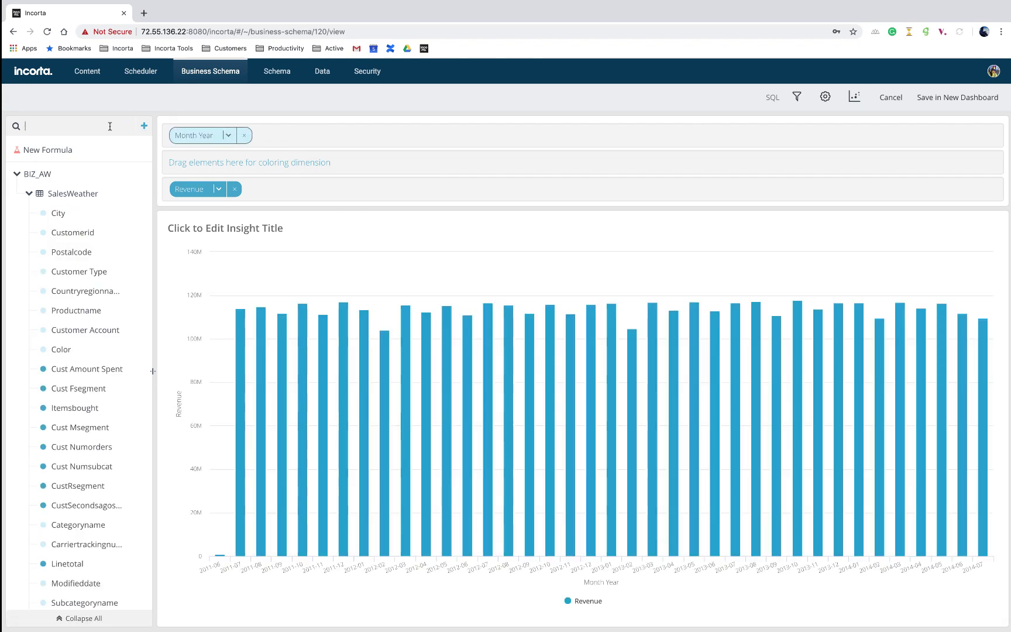
pyautogui.write('cate')
pyautogui.moveTo(79, 213); pyautogui.dragTo(202, 164)
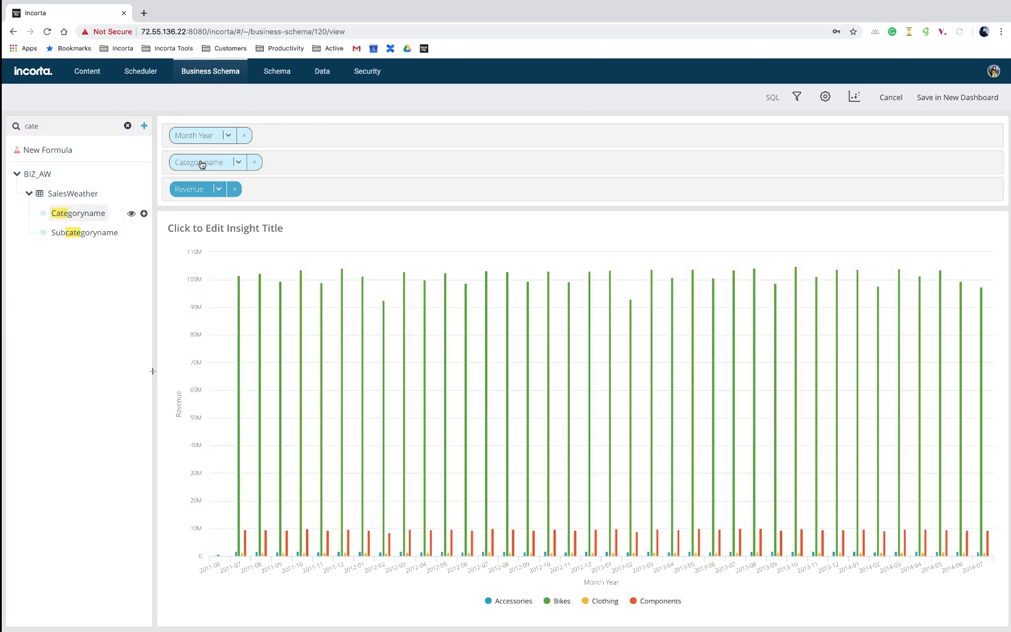
# Change the visualization of the monthly revenue insight to a Line Chart.
pyautogui.click(849, 100)
pyautogui.scroll(-3, 507, 381)
pyautogui.click(529, 415)
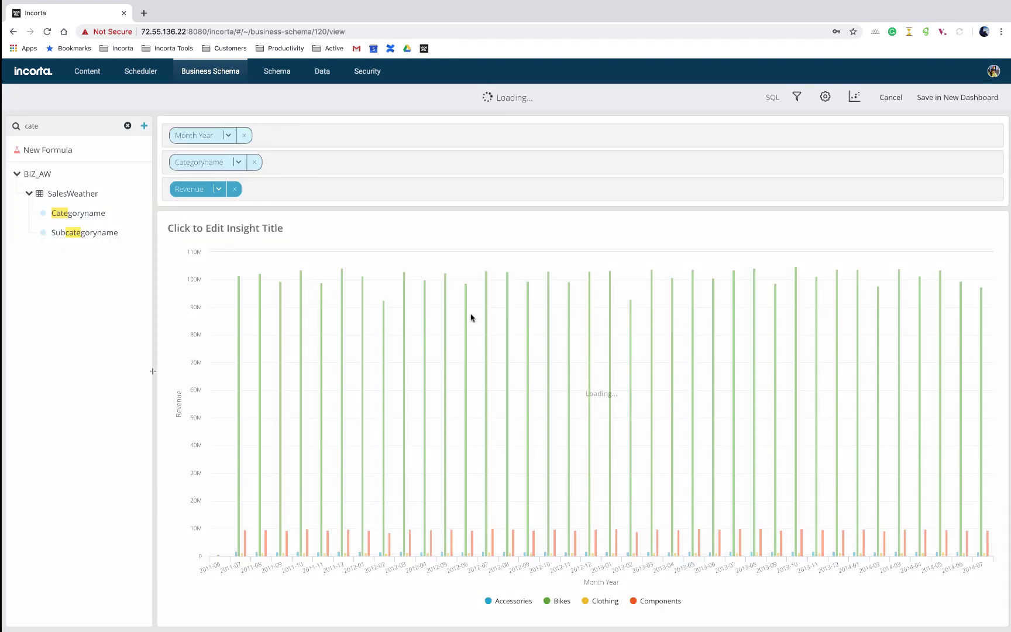
# Title the insight "Revenue by Category and Month / Year" and save it in a new dashboard.
pyautogui.click(224, 231)
pyautogui.write('Reve')
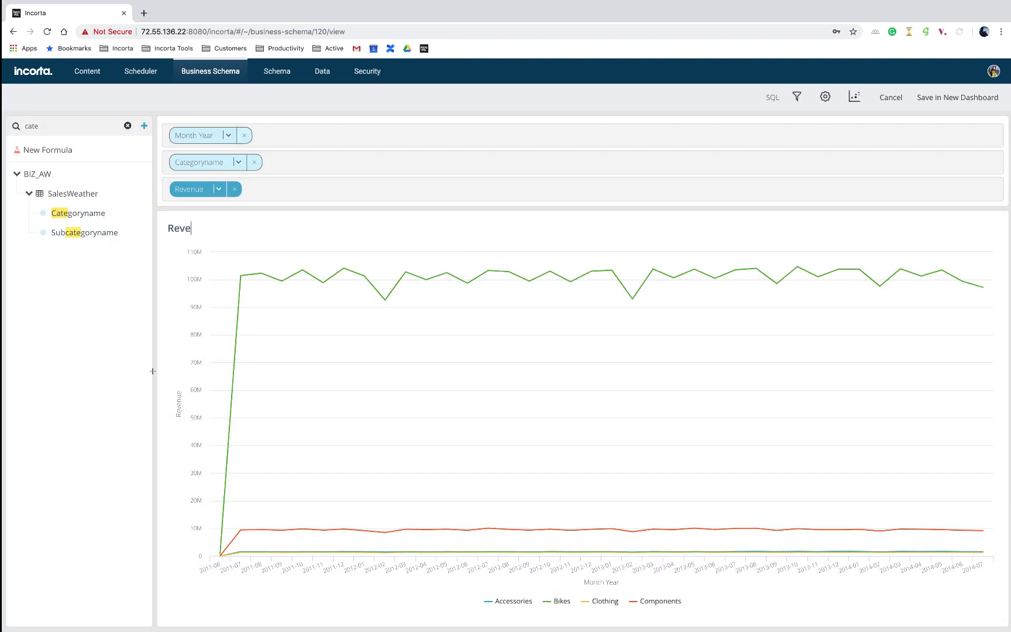
pyautogui.write('nue by Category and Month /')
pyautogui.write('YearYear')
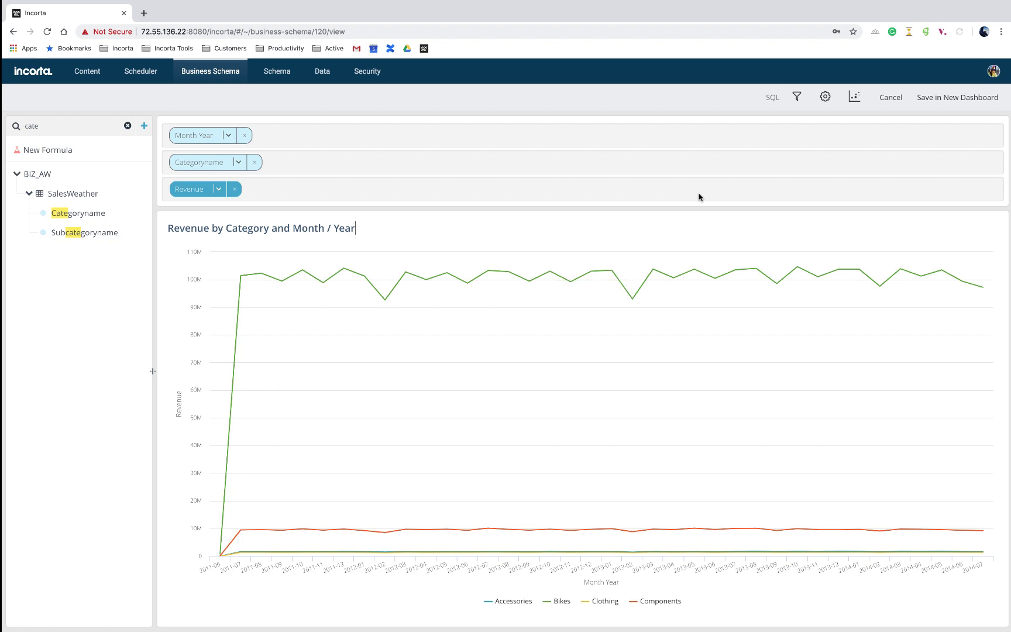
pyautogui.click(934, 102)
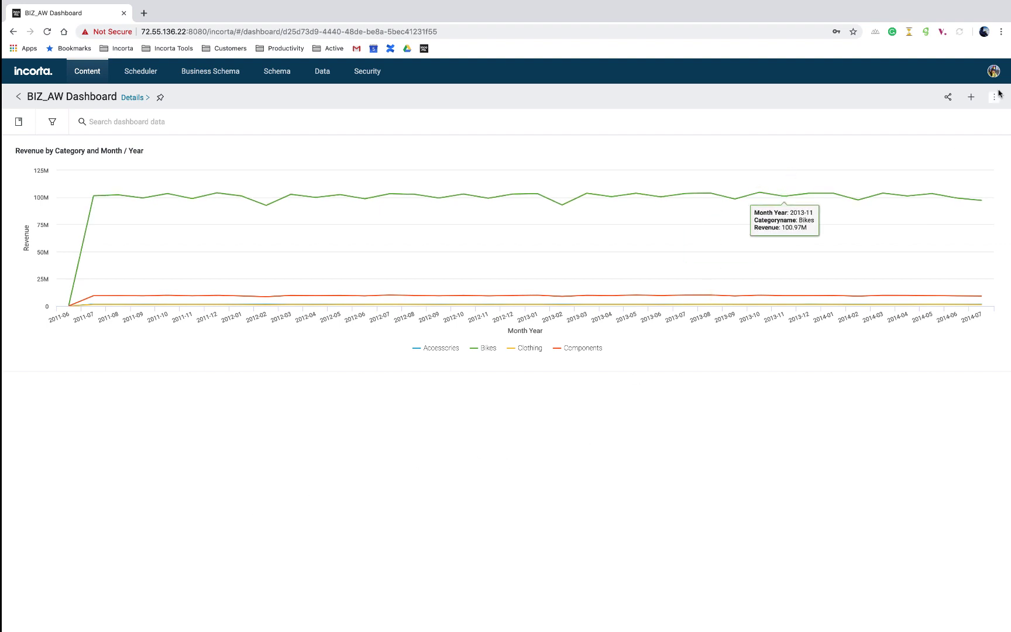
# Add a second insight to the BIZ_AW Dashboard and set its visualization to Line Chart.
pyautogui.click(971, 96)
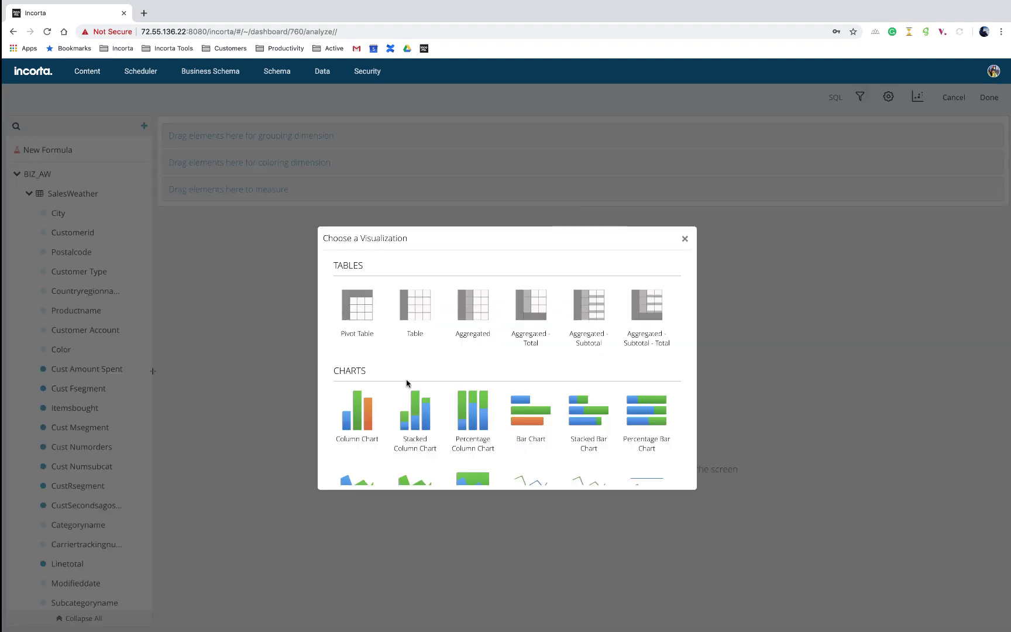
pyautogui.scroll(-1, 407, 384)
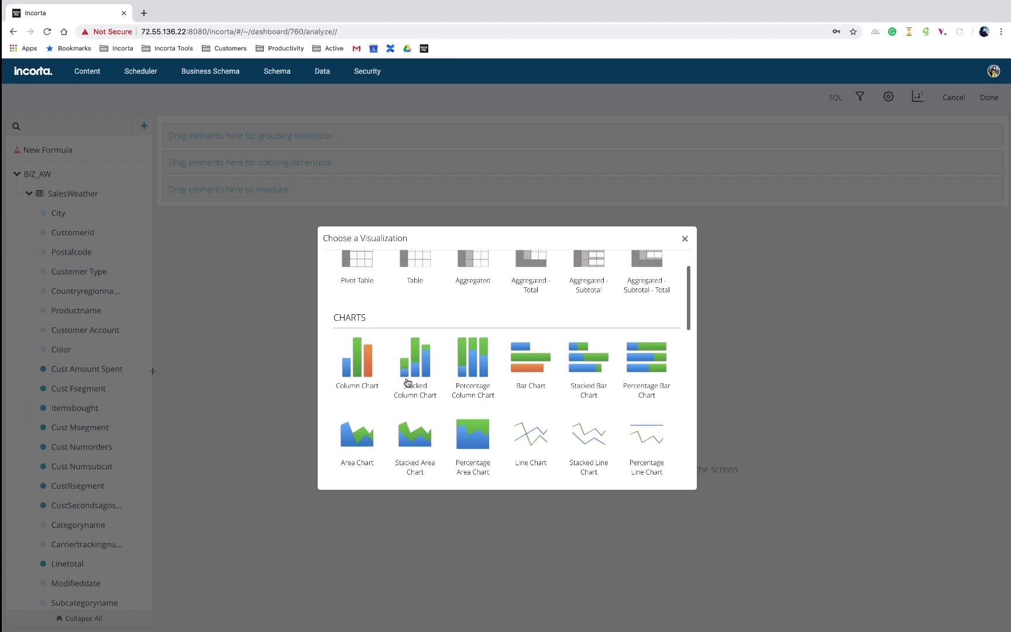
pyautogui.click(356, 363)
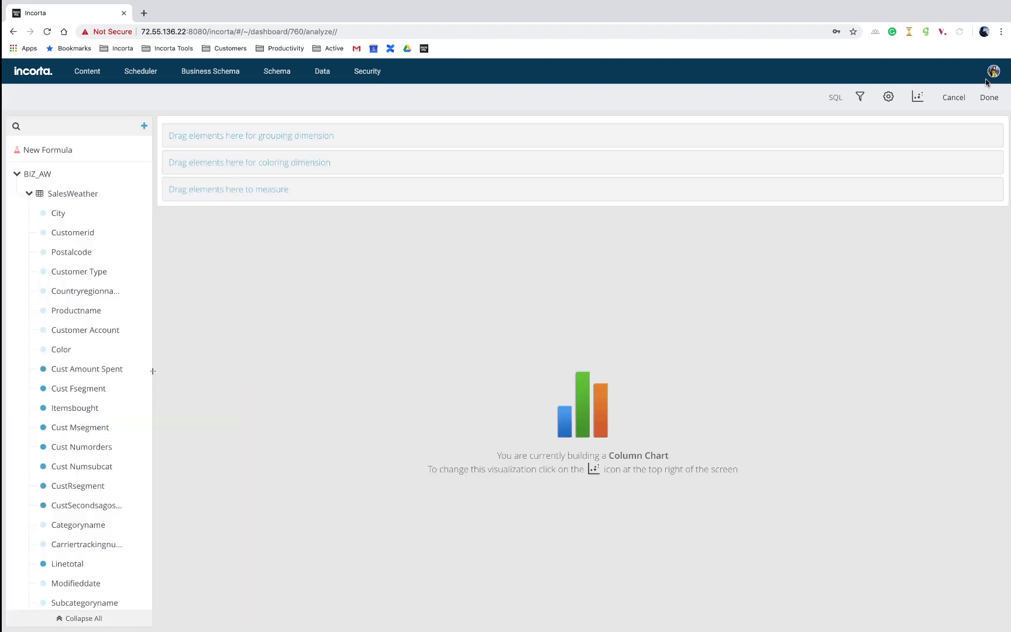
pyautogui.click(917, 97)
pyautogui.click(533, 478)
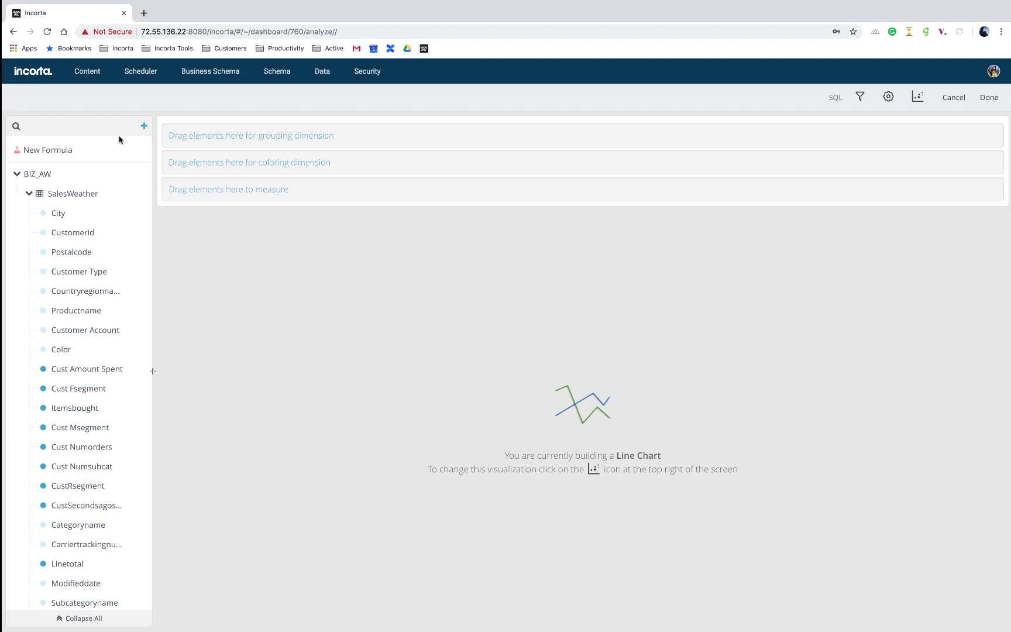
# Find and add Revenue as the measure and Max Temperature (F) as the grouping dimension.
pyautogui.write('rev')
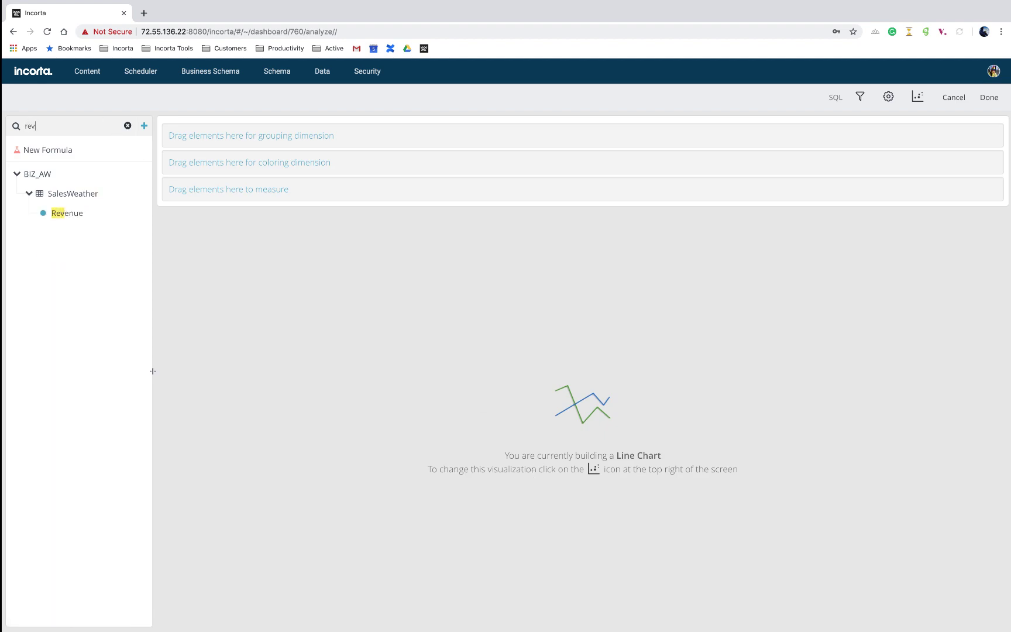
pyautogui.click(143, 214)
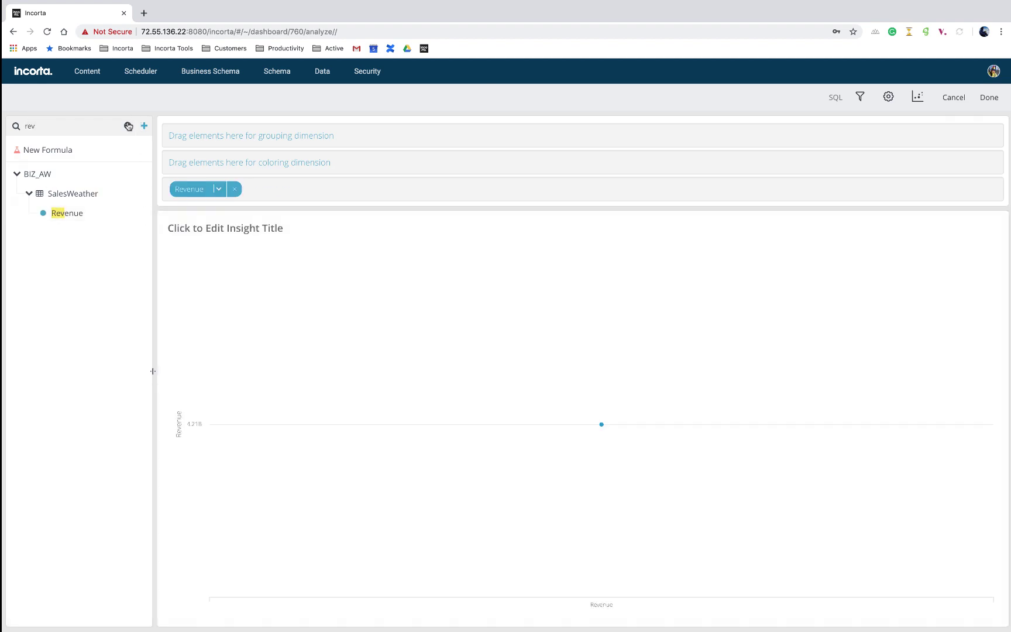
pyautogui.click(128, 126)
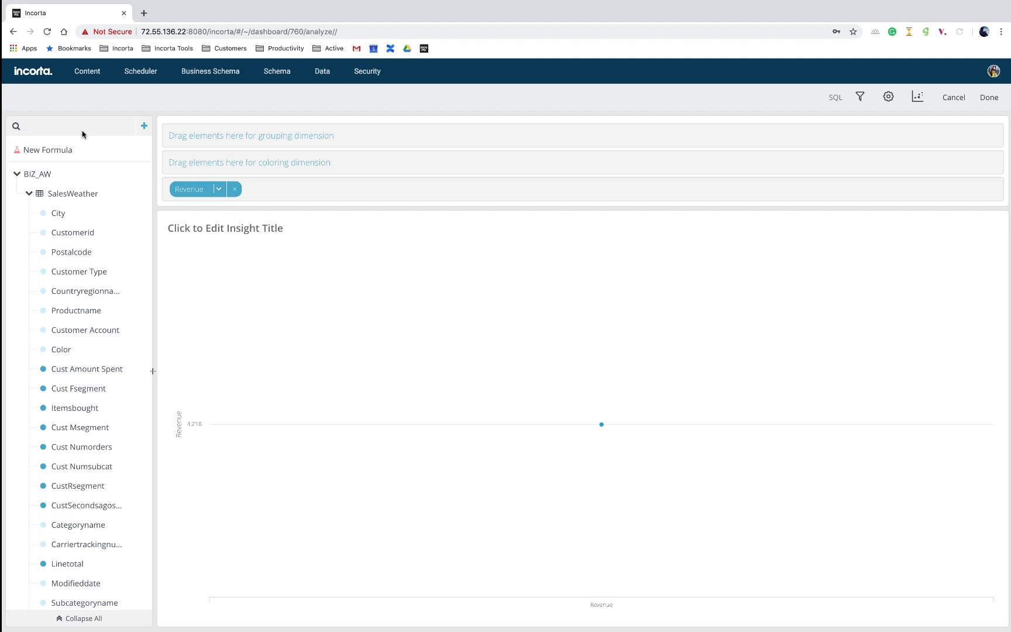
pyautogui.write('temp')
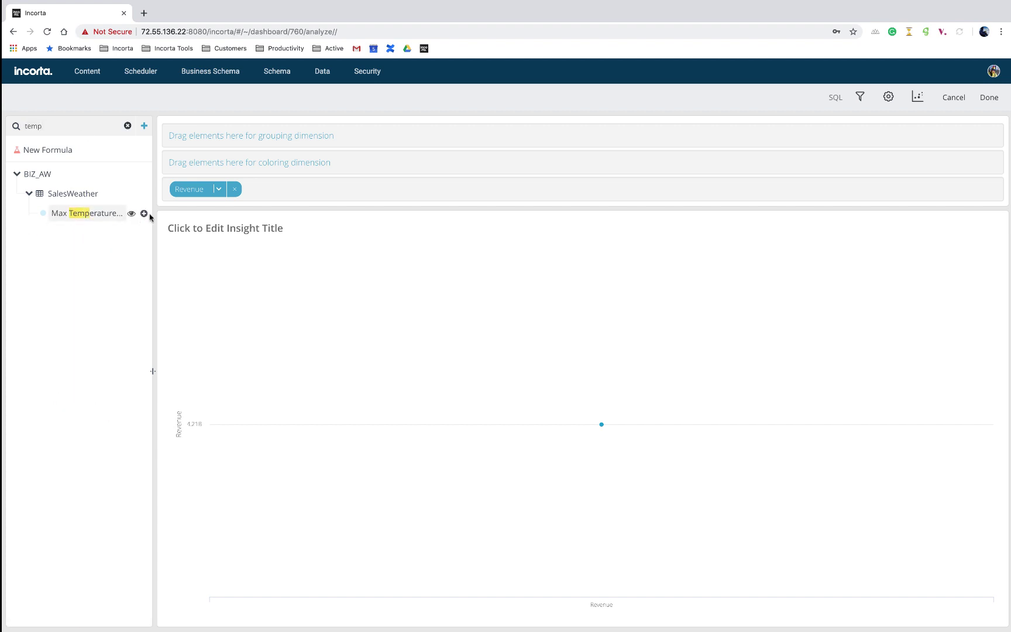
pyautogui.click(144, 215)
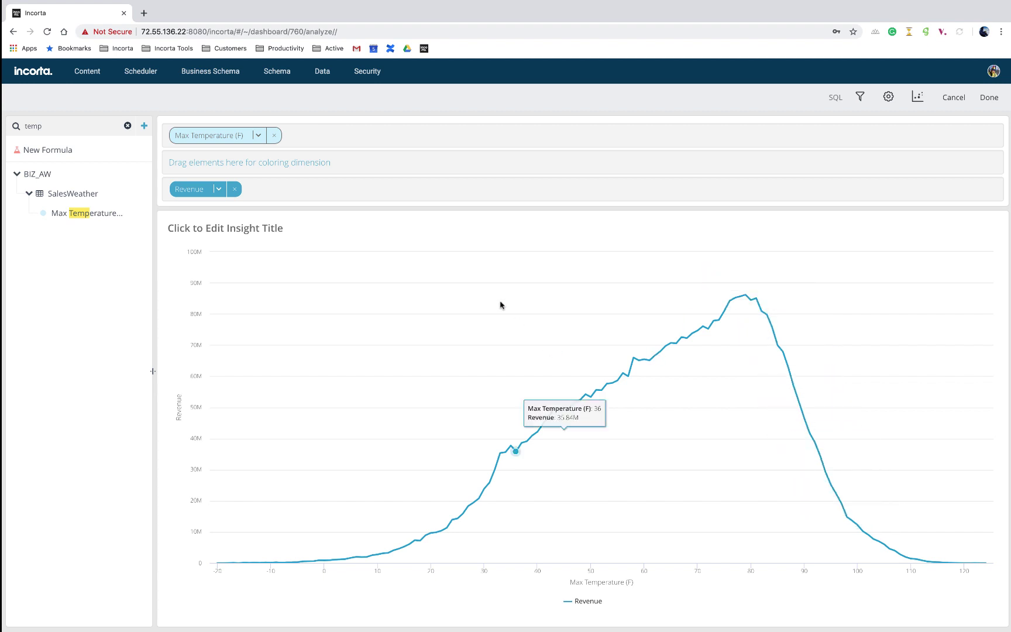
# Set Categoryname as the coloring dimension of the temperature insight and change its visualization to Column Chart.
pyautogui.click(128, 127)
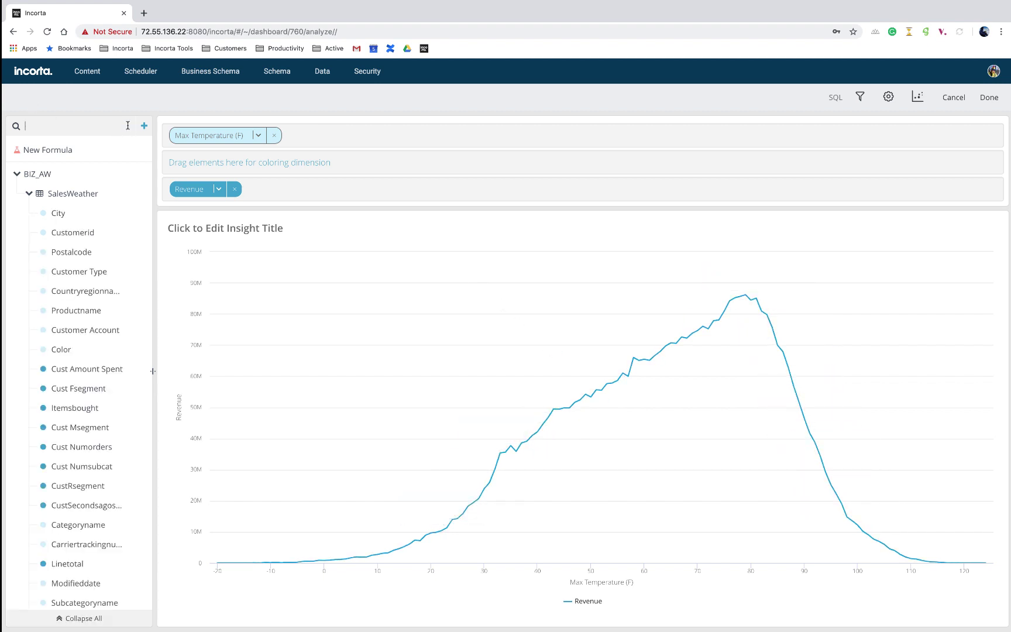
pyautogui.write('cate')
pyautogui.moveTo(92, 217); pyautogui.dragTo(201, 163)
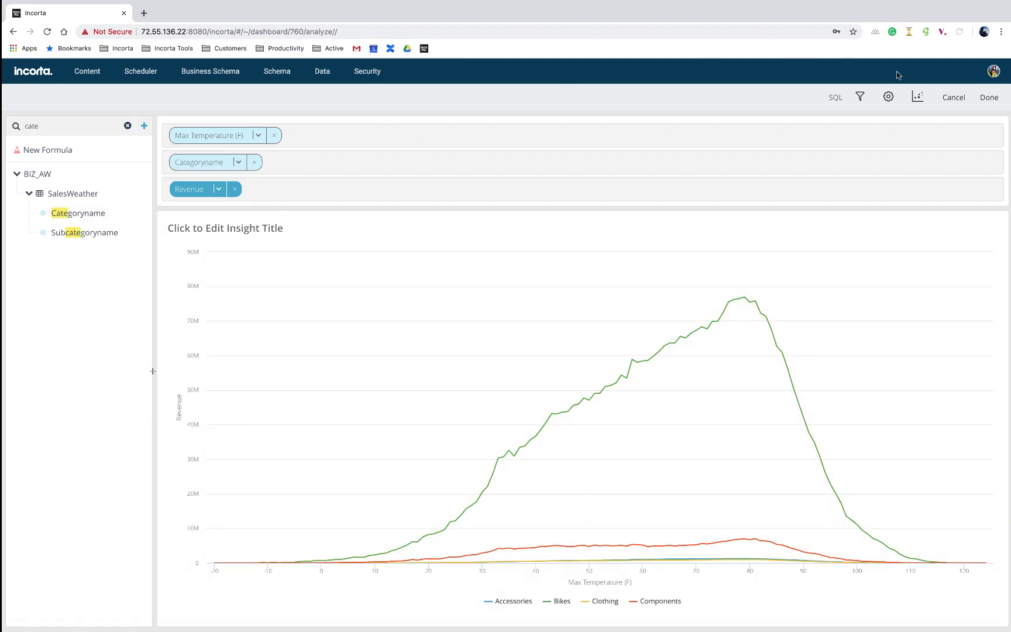
pyautogui.click(917, 97)
pyautogui.click(357, 413)
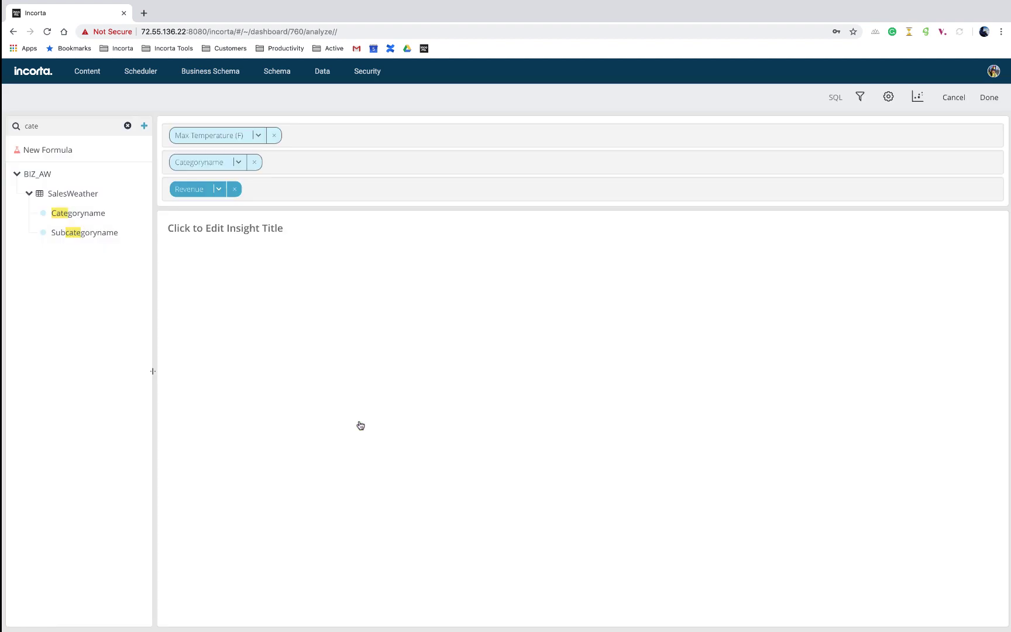
# Title the insight "Revenue by Temperature" and save it to the dashboard.
pyautogui.click(259, 233)
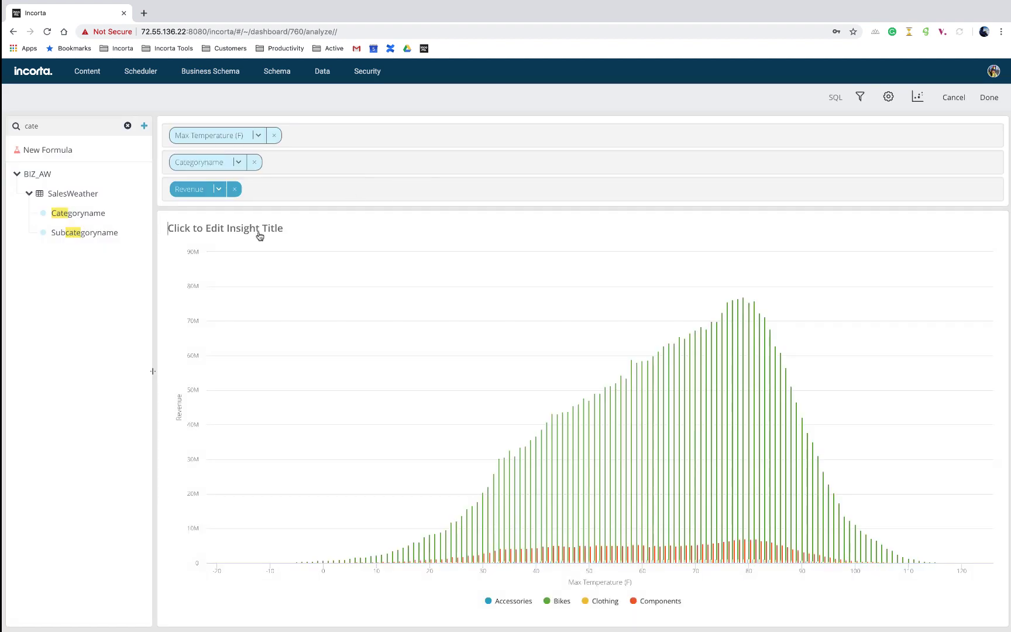
pyautogui.write('Revenue by Temperature')
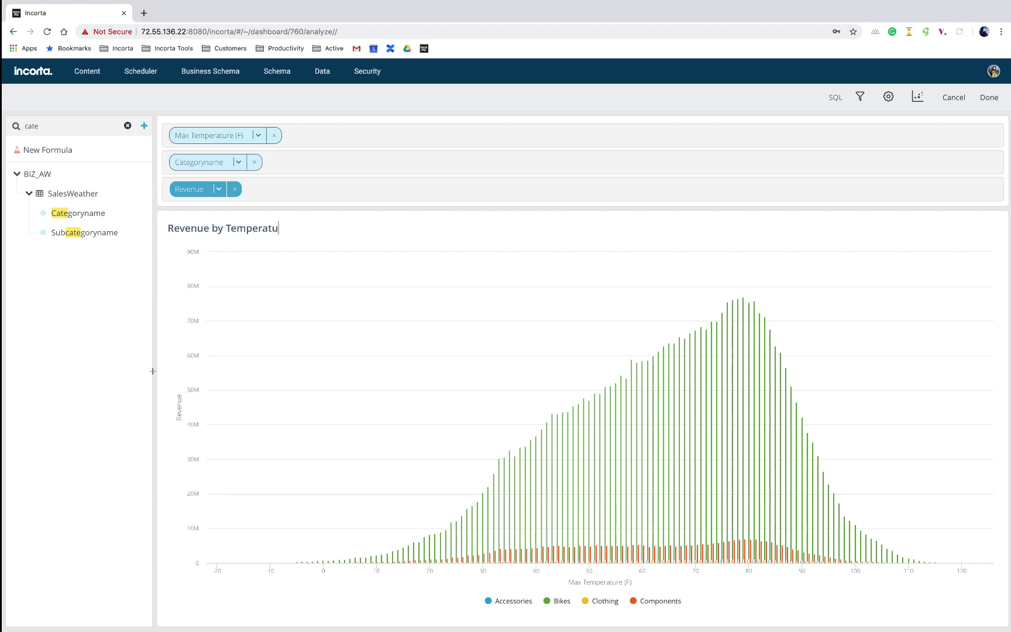
pyautogui.click(989, 97)
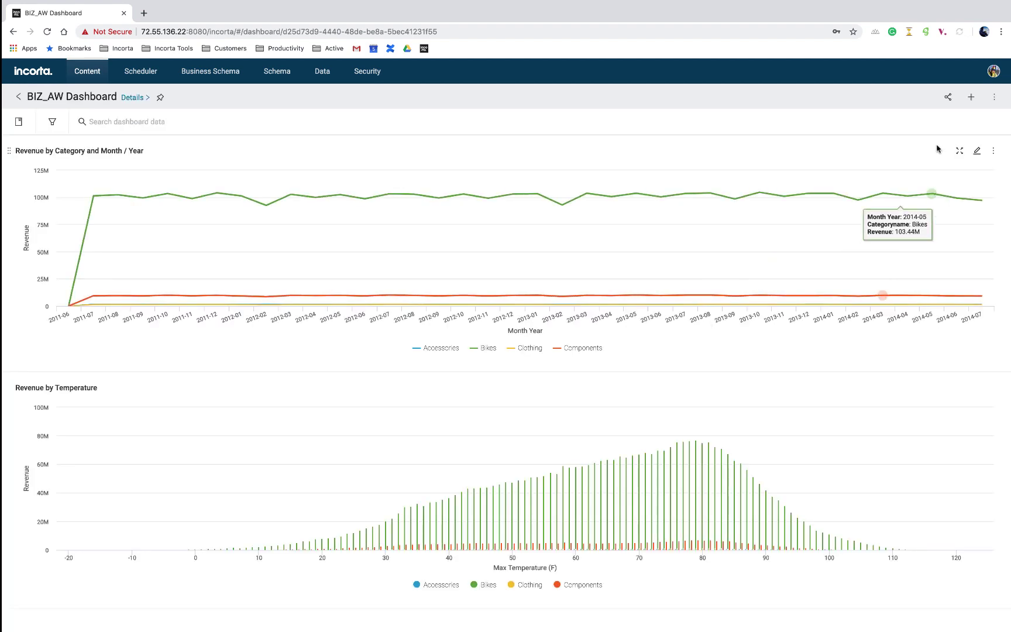
# Edit the dashboard layout to move Revenue by Temperature up beside Revenue by Category and Month / Year, and save the layout.
pyautogui.click(994, 97)
pyautogui.click(966, 113)
pyautogui.click(627, 391)
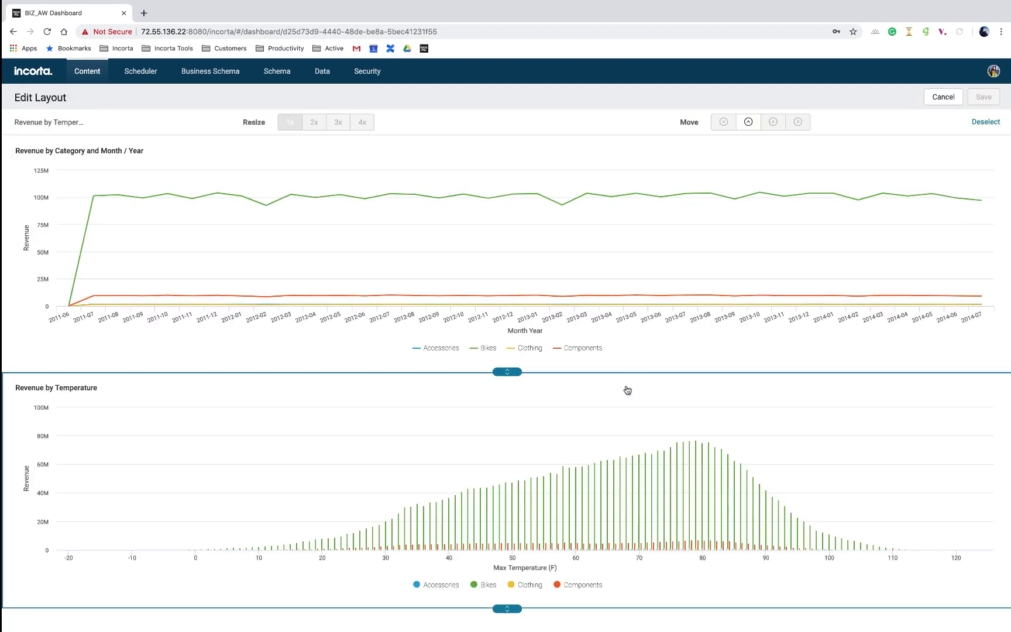
pyautogui.press('Up')
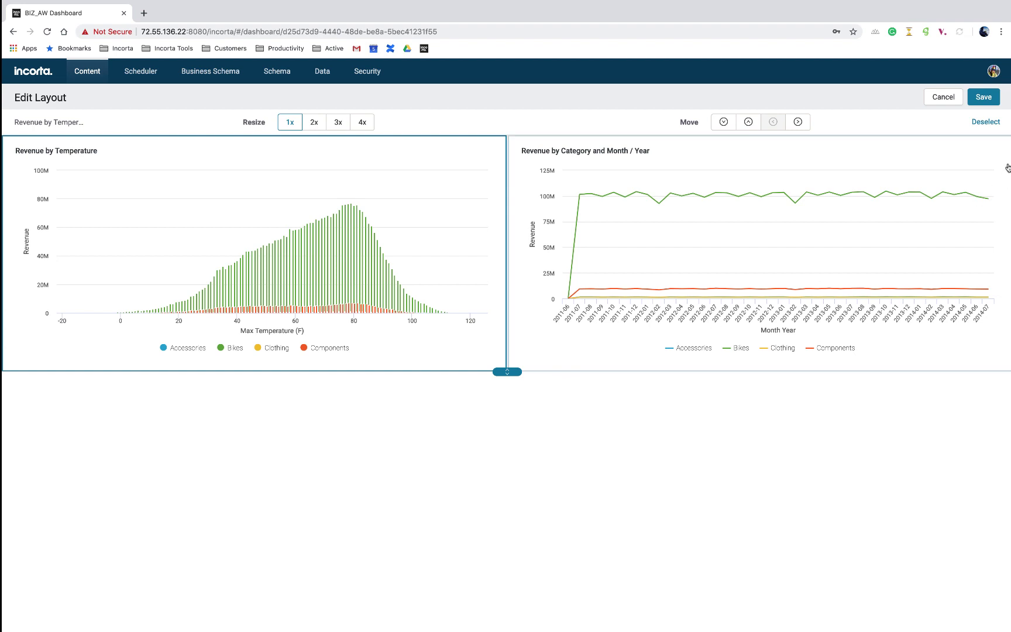
pyautogui.click(983, 104)
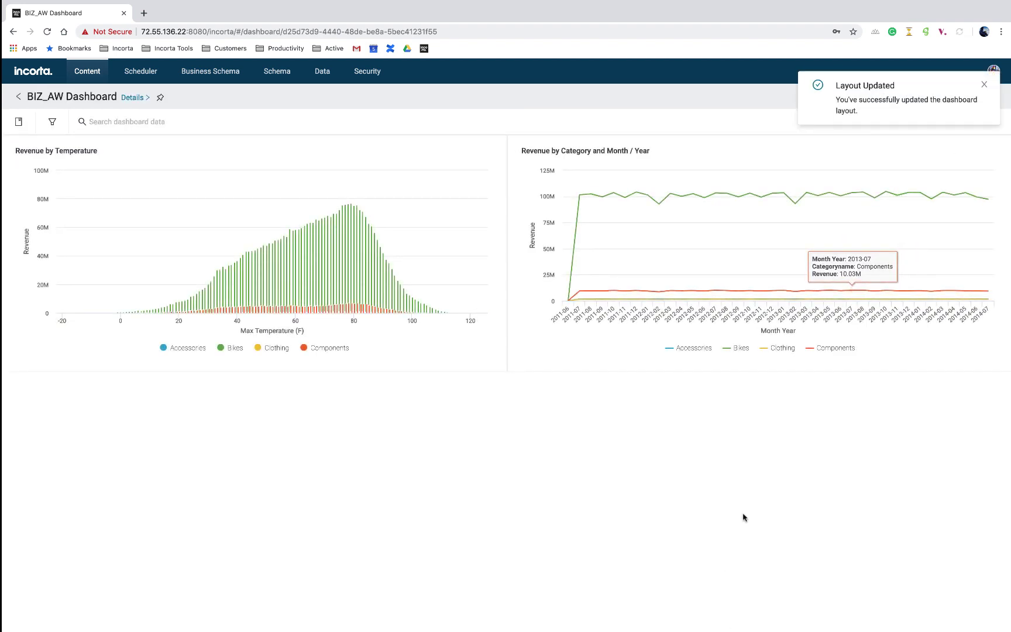
pyautogui.click(984, 84)
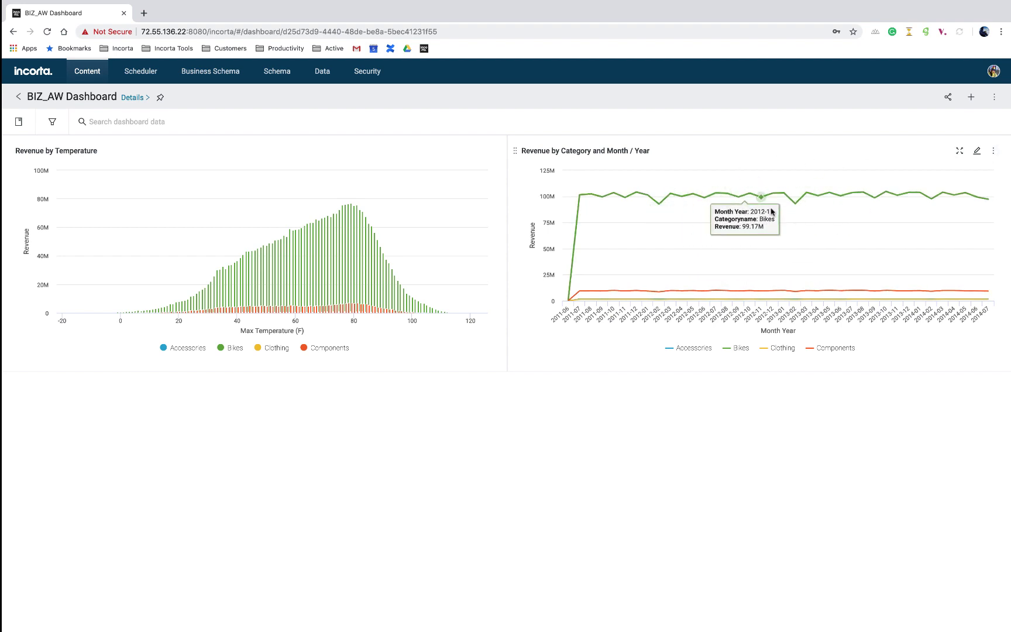
# Duplicate the Revenue by Category and Month / Year insight and open the copy for editing.
pyautogui.click(993, 151)
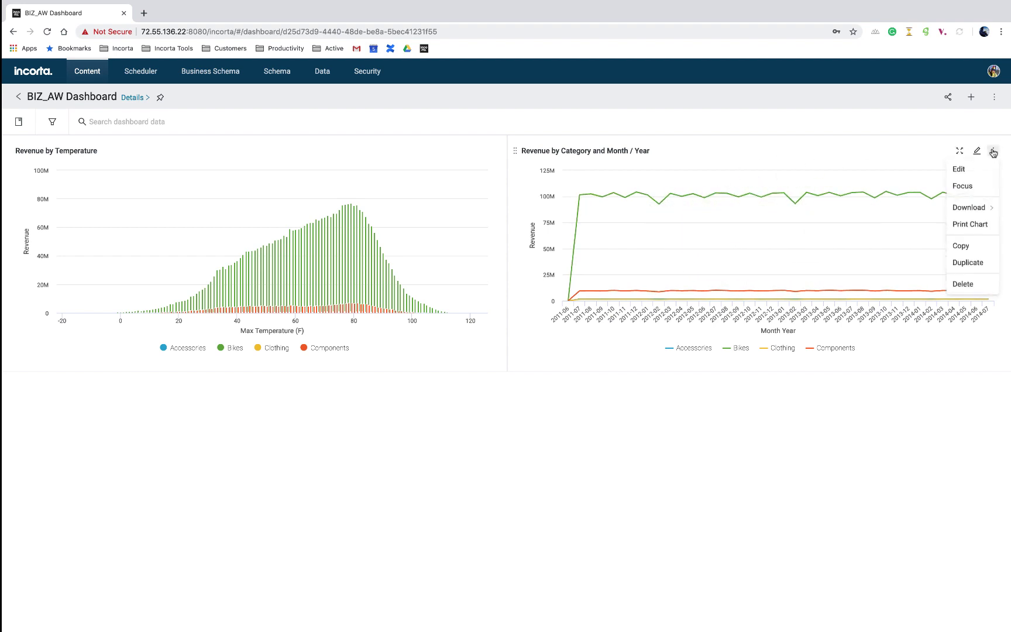
pyautogui.click(969, 264)
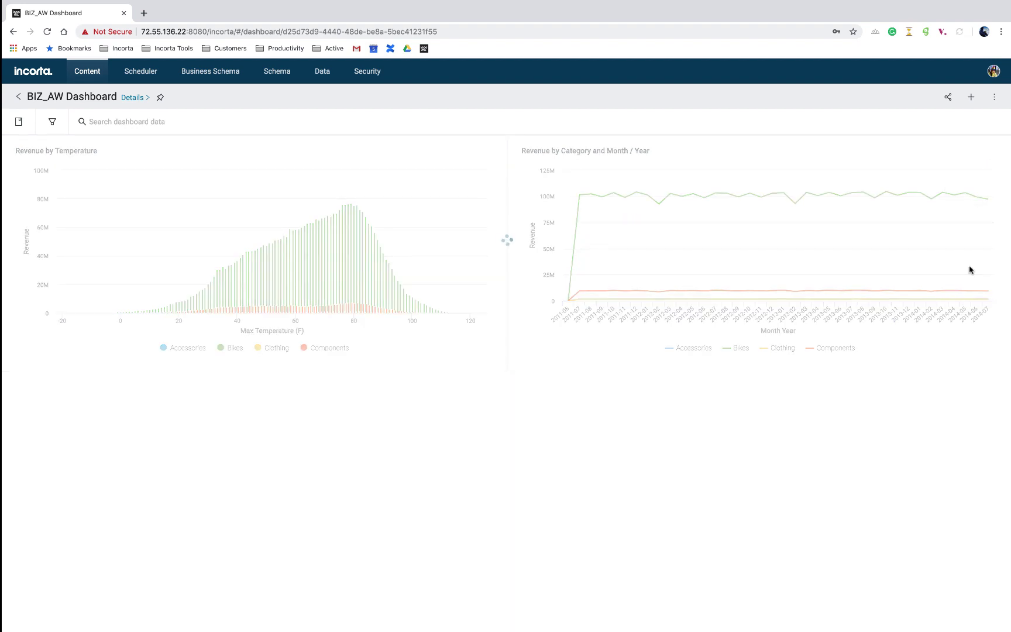
pyautogui.click(994, 388)
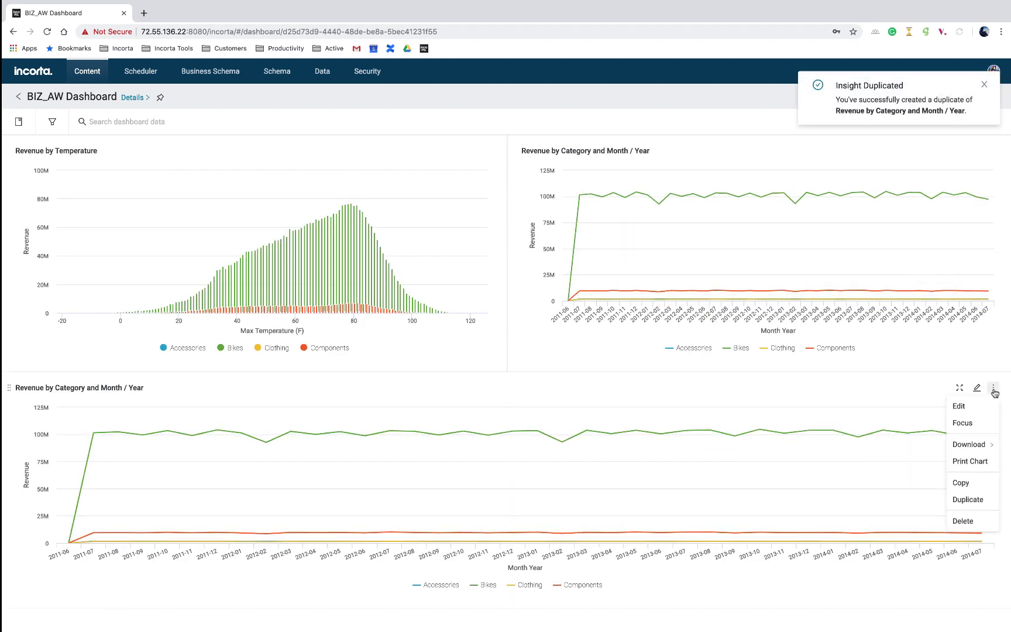
pyautogui.click(975, 405)
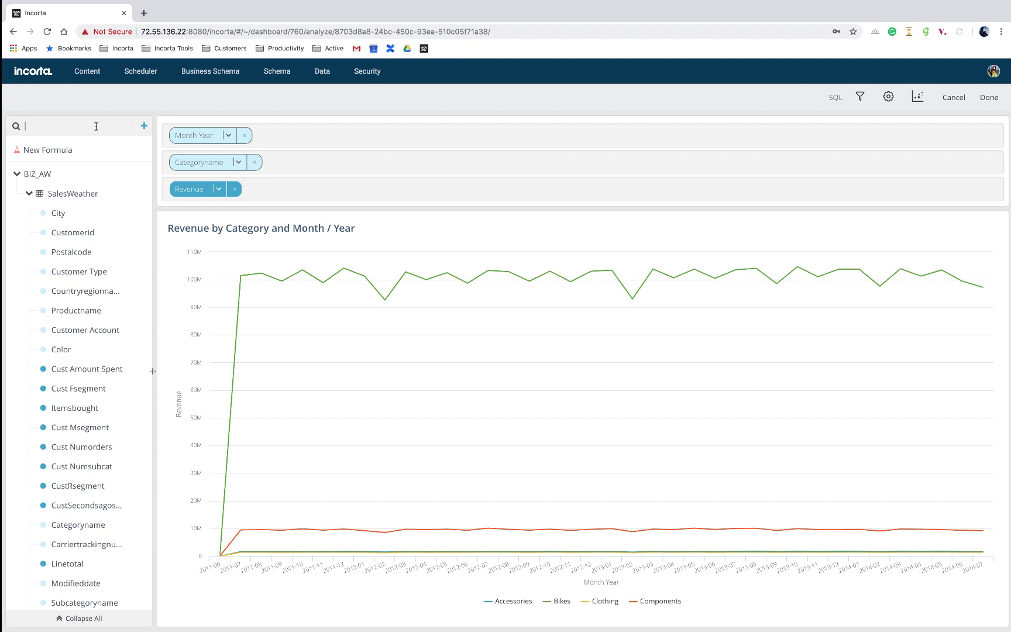
# Add Subcategoryname, Productname and City after Categoryname in the duplicated insight's coloring dimension.
pyautogui.write('sub')
pyautogui.moveTo(79, 232); pyautogui.dragTo(329, 163)
pyautogui.click(128, 126)
pyautogui.write('pro')
pyautogui.moveTo(83, 217); pyautogui.dragTo(470, 169)
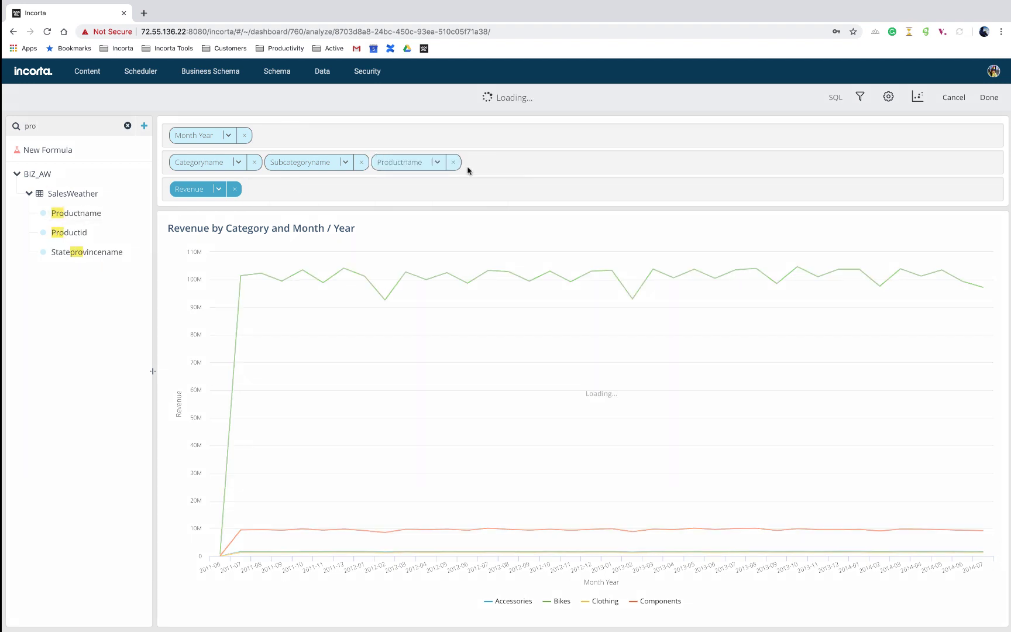
pyautogui.click(125, 126)
pyautogui.write('city')
pyautogui.moveTo(75, 210); pyautogui.dragTo(551, 160)
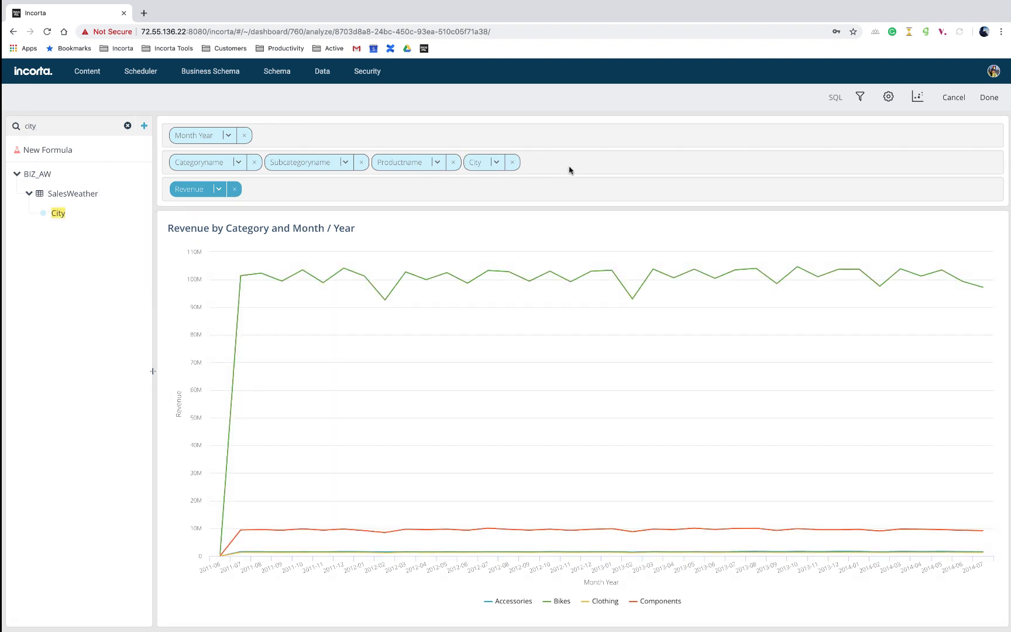
# Change the duplicated insight to a Column Chart and replace Month Year with Year as its grouping dimension.
pyautogui.click(917, 98)
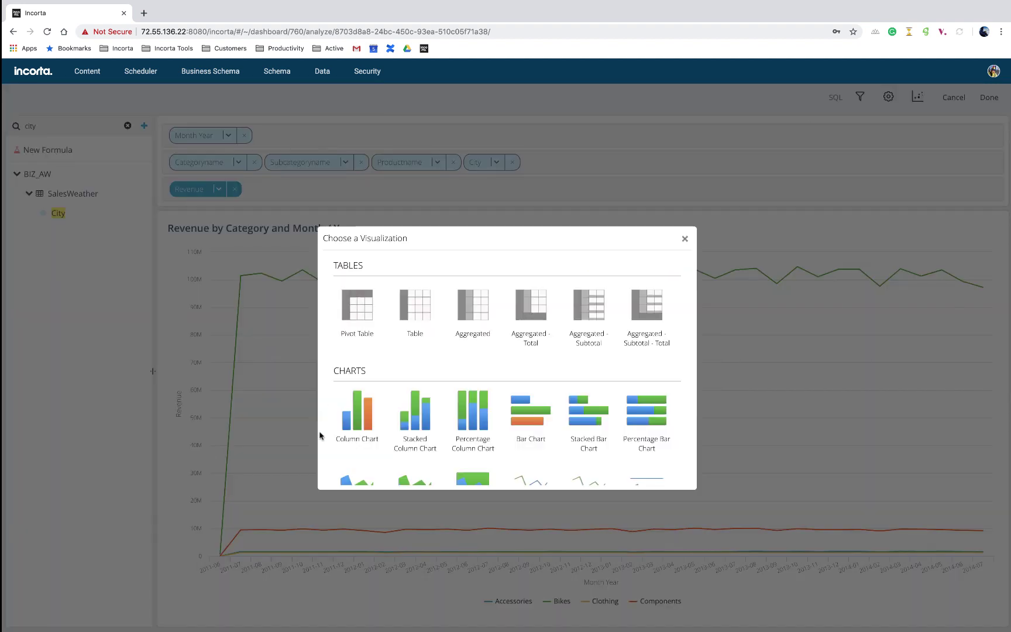
pyautogui.click(372, 427)
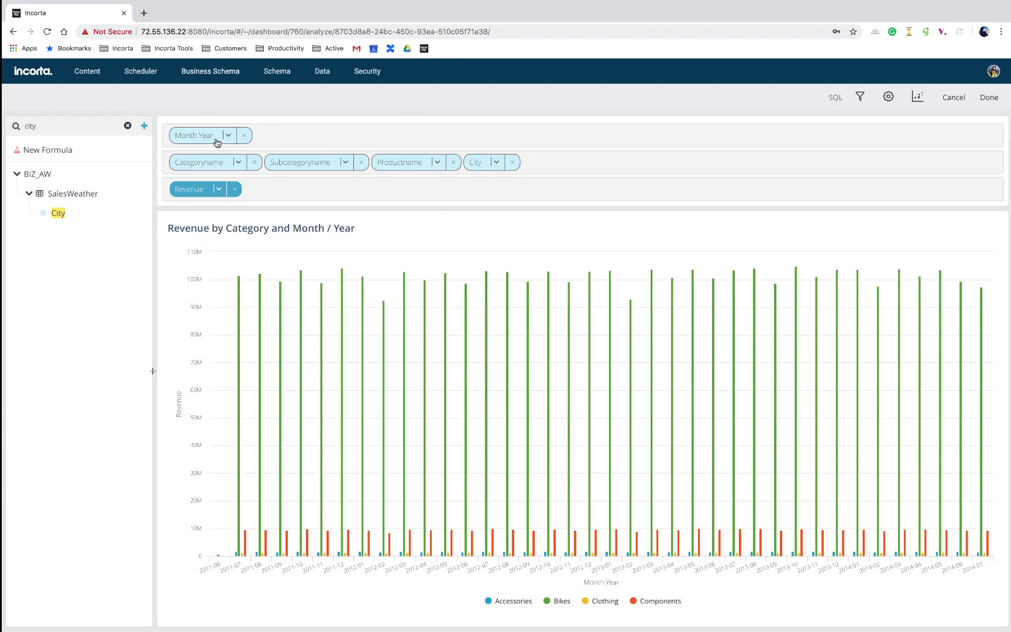
pyautogui.click(244, 135)
pyautogui.click(128, 125)
pyautogui.write('year')
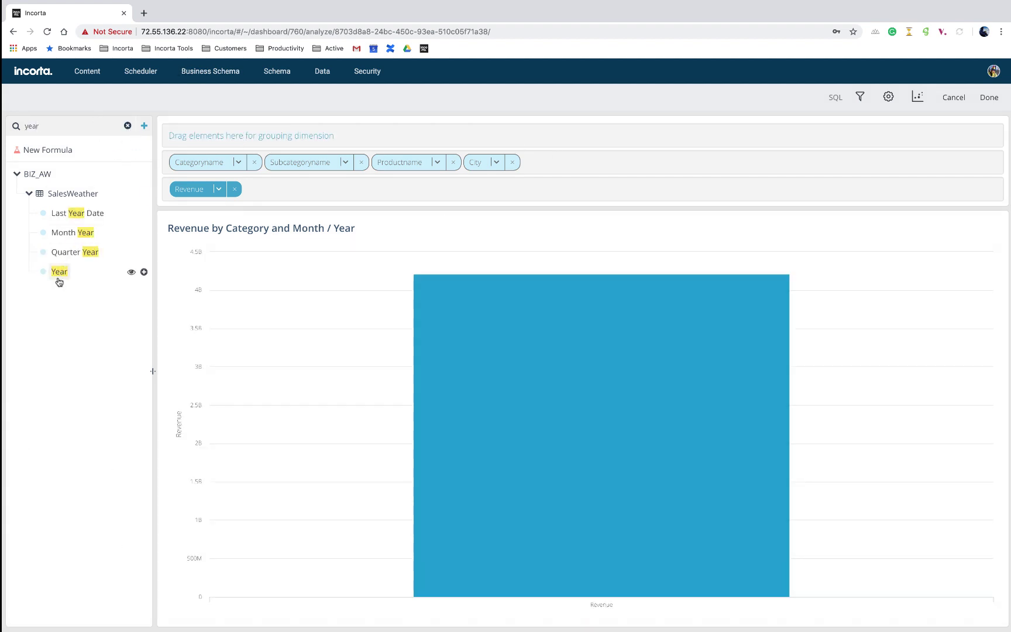
pyautogui.click(144, 273)
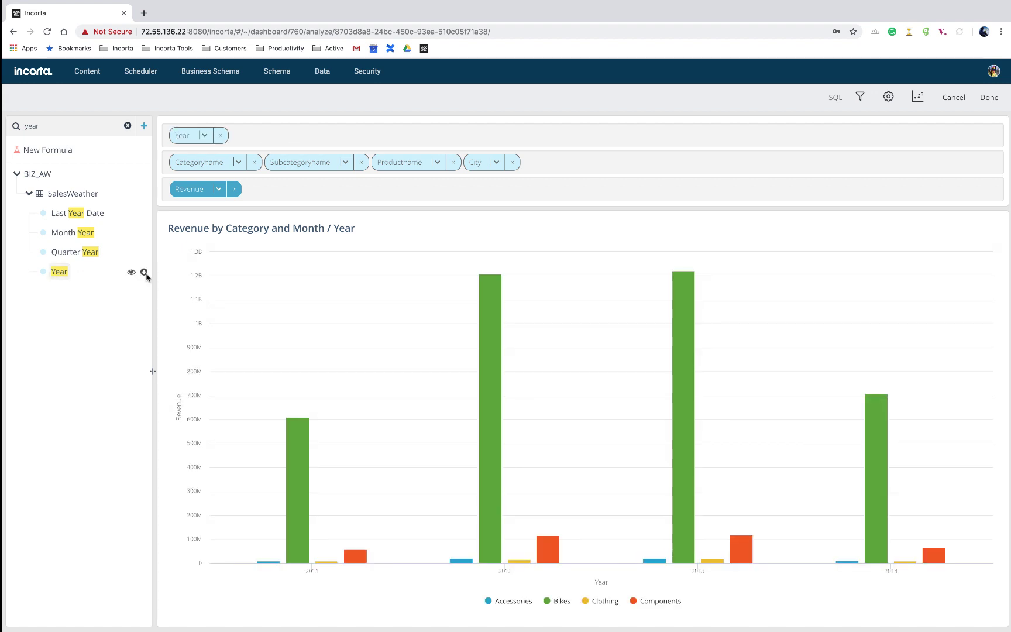
# Retitle the duplicated insight "Revenue by Year (Drill-down)" and save it.
pyautogui.doubleClick(316, 226)
pyautogui.press('BackSpace')
pyautogui.press('BackSpace')
pyautogui.press('BackSpace')
pyautogui.press('BackSpace')
pyautogui.press('BackSpace')
pyautogui.press('BackSpace')
pyautogui.press('BackSpace')
pyautogui.press('BackSpace')
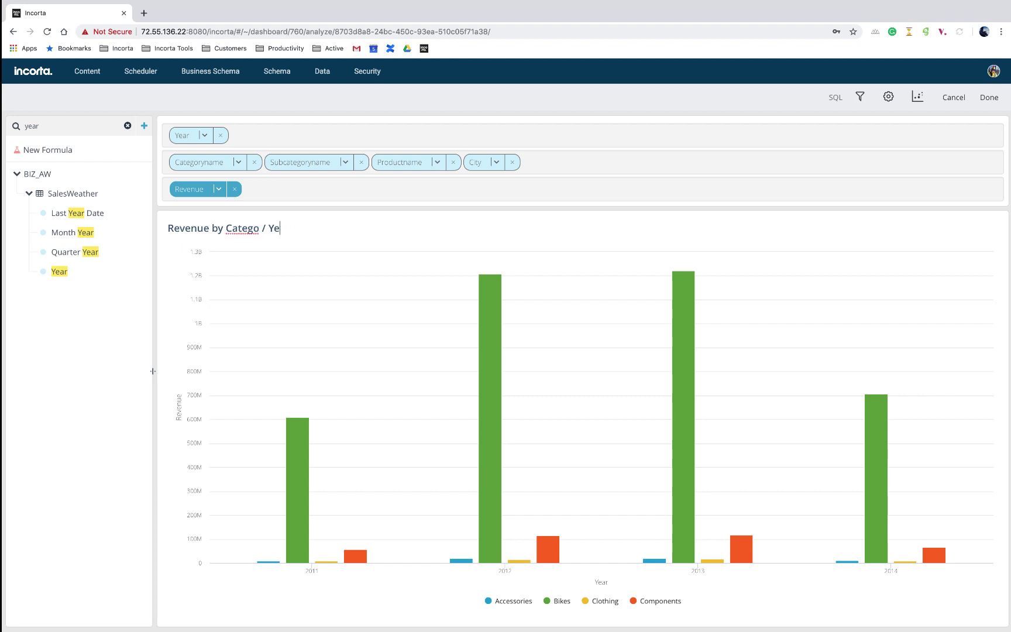
pyautogui.press('BackSpace')
pyautogui.press('BackSpace')
pyautogui.press('BackSpace')
pyautogui.press('BackSpace')
pyautogui.press('BackSpace')
pyautogui.press('BackSpace')
pyautogui.write('own')
pyautogui.click(995, 98)
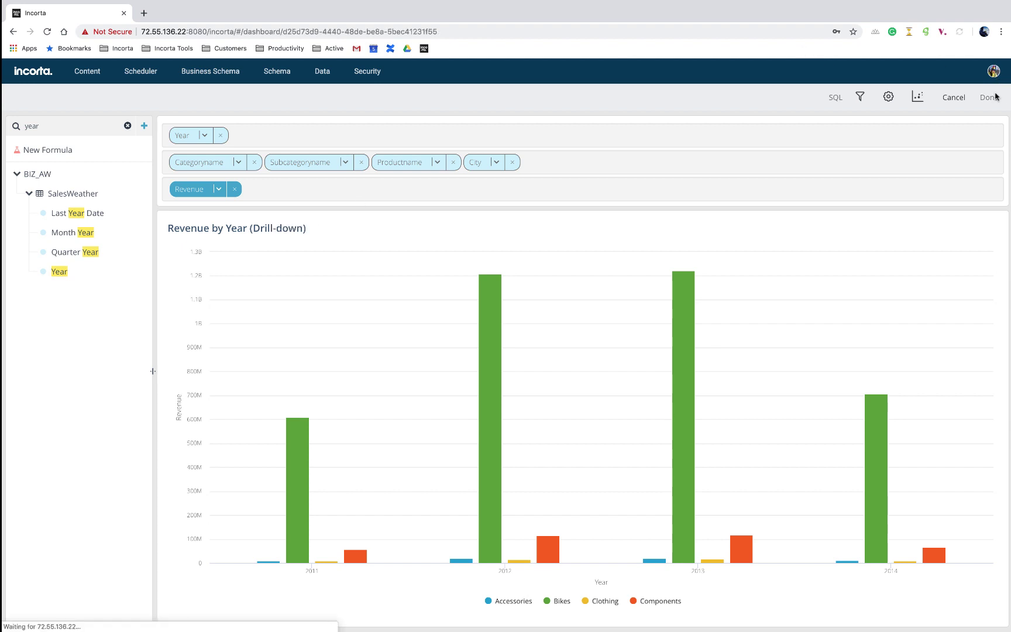
# Edit the dashboard layout to place Revenue by Year (Drill-down) between the other two insights in the first row, and save it.
pyautogui.click(996, 99)
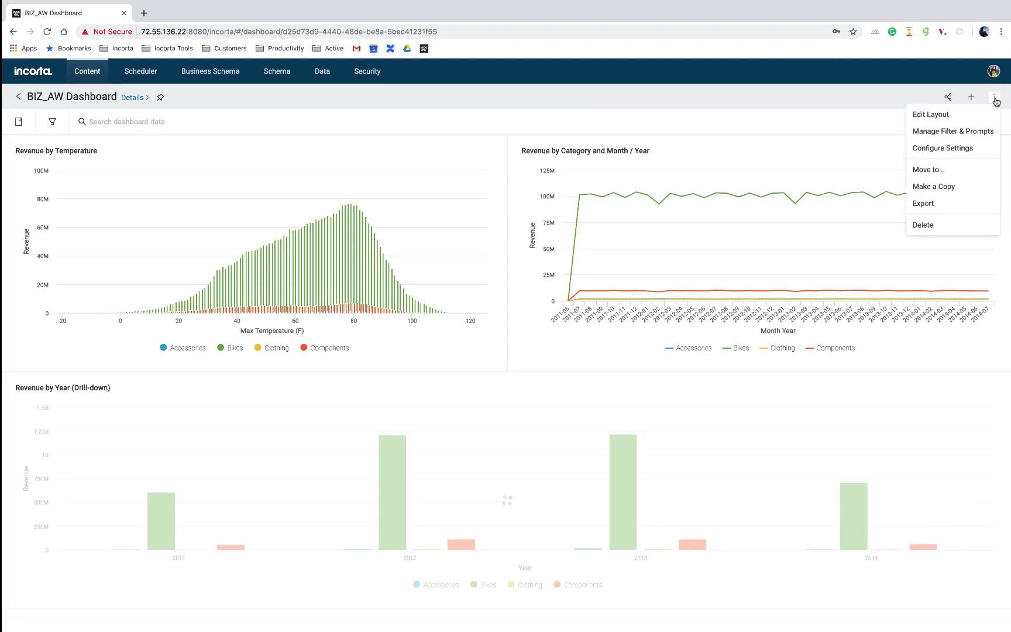
pyautogui.click(973, 117)
pyautogui.click(588, 388)
pyautogui.press('Up')
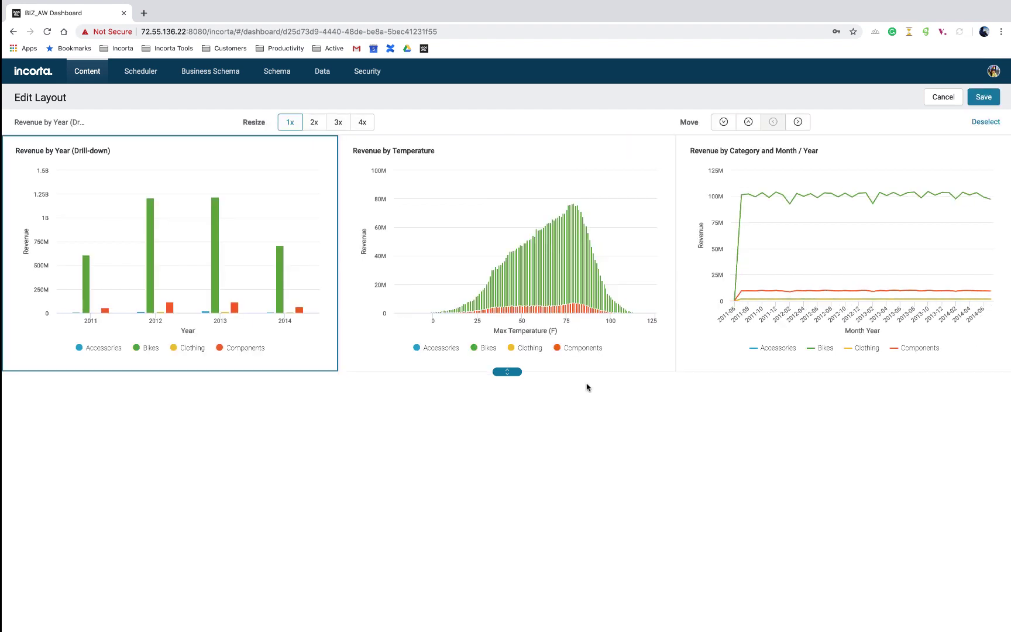
pyautogui.press('Right')
pyautogui.click(997, 106)
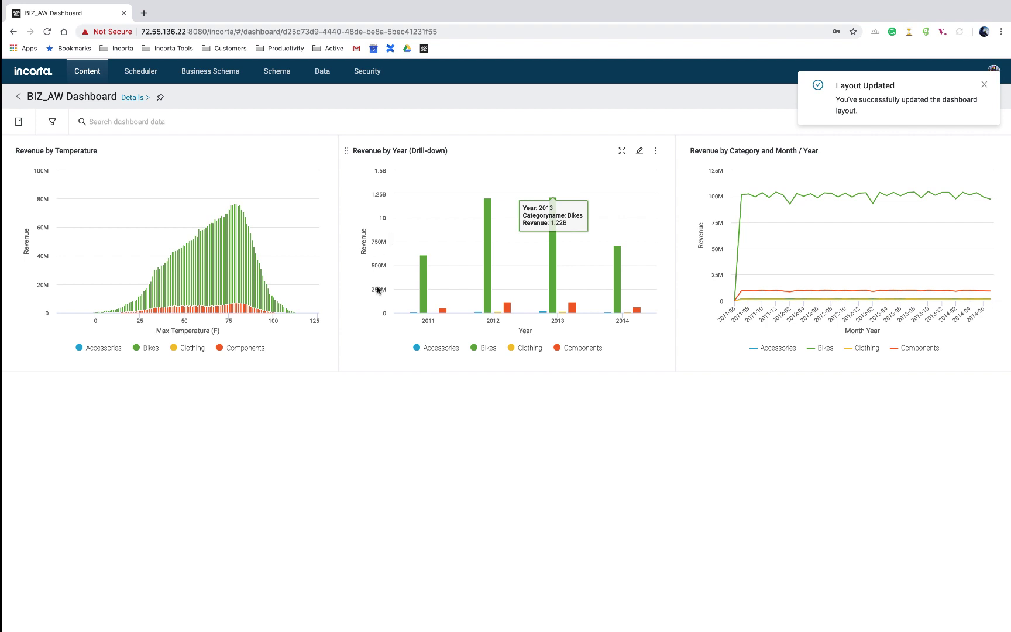
# Drill down in the yearly chart through Components, Road Frames and HL Road Frame - Red, 62, and clear all the filters.
pyautogui.click(571, 307)
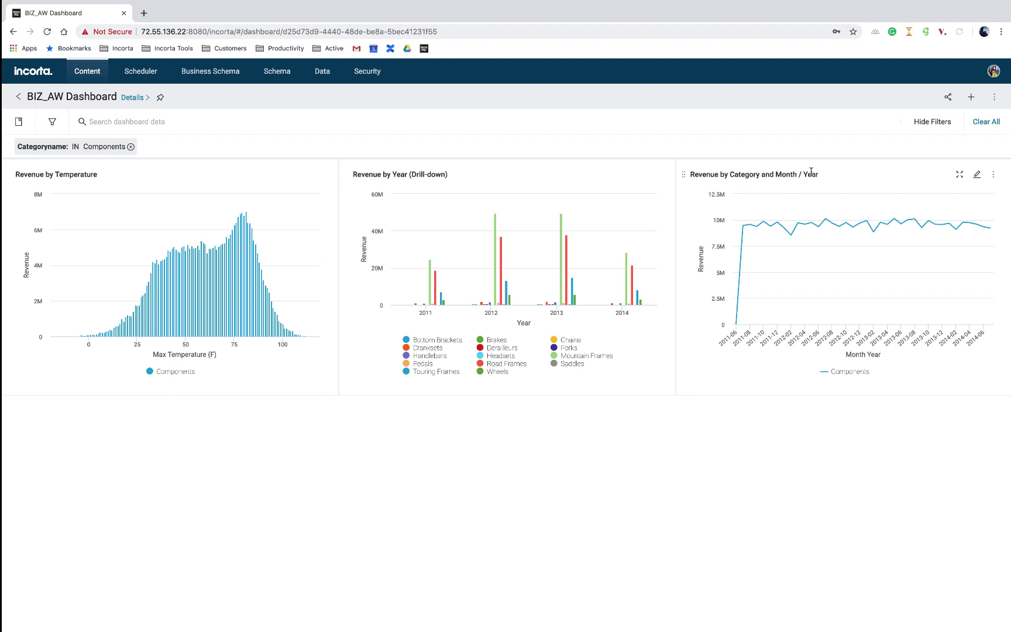
pyautogui.click(566, 275)
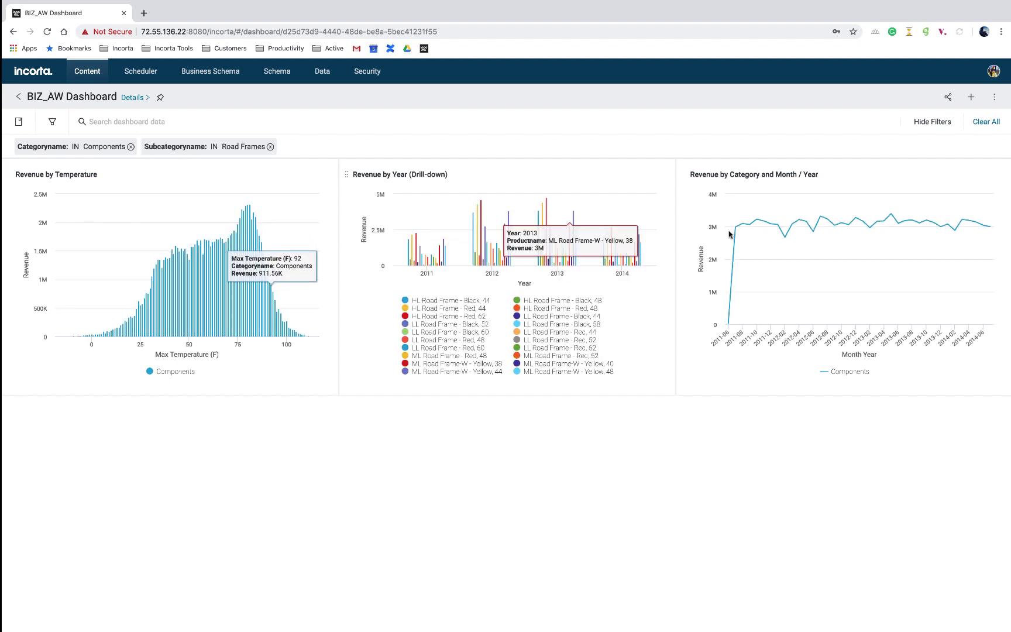
pyautogui.click(547, 255)
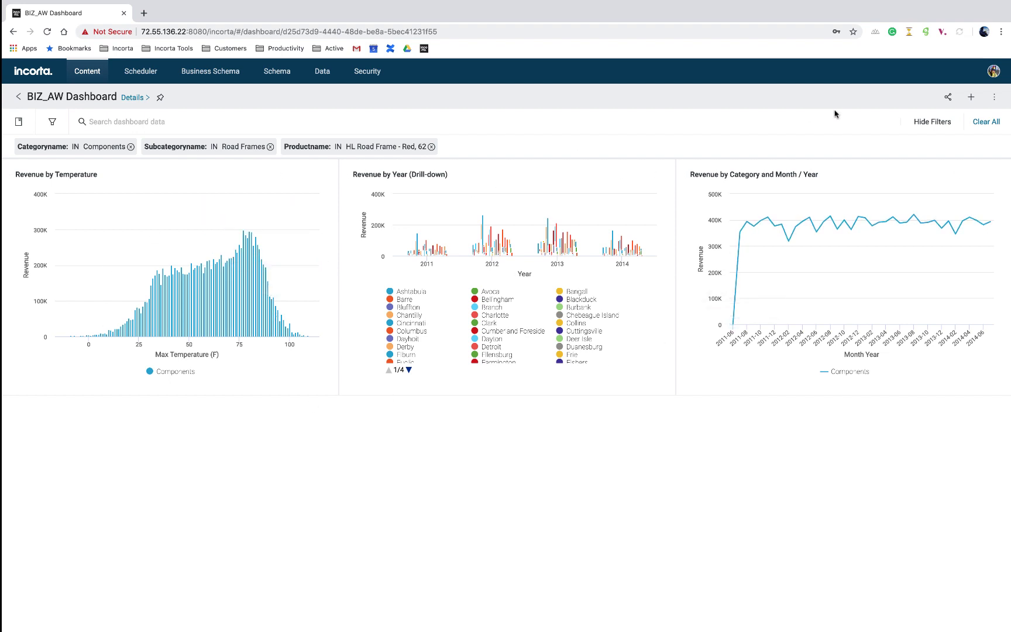
pyautogui.click(990, 123)
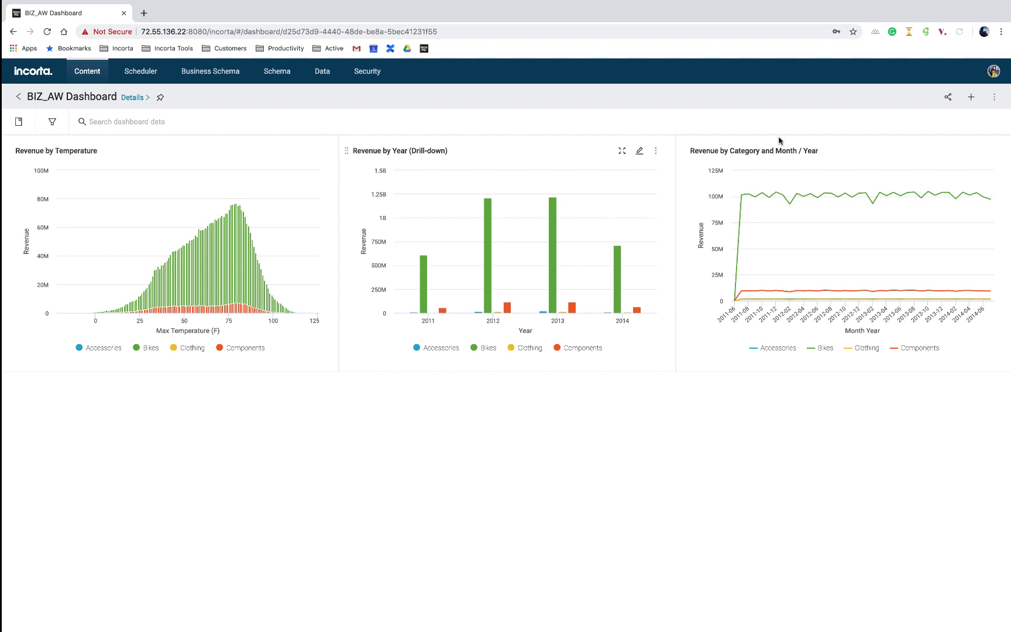
# Add a new pivot table insight to the dashboard with Revenue and Orderqty as its measures.
pyautogui.click(971, 97)
pyautogui.click(349, 315)
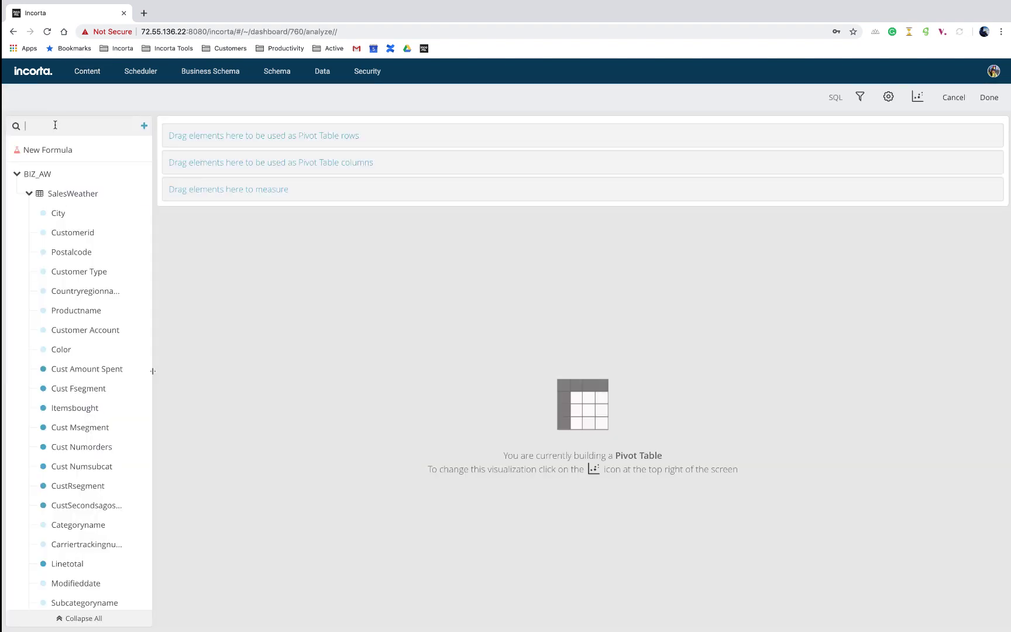
pyautogui.write('reve')
pyautogui.click(130, 214)
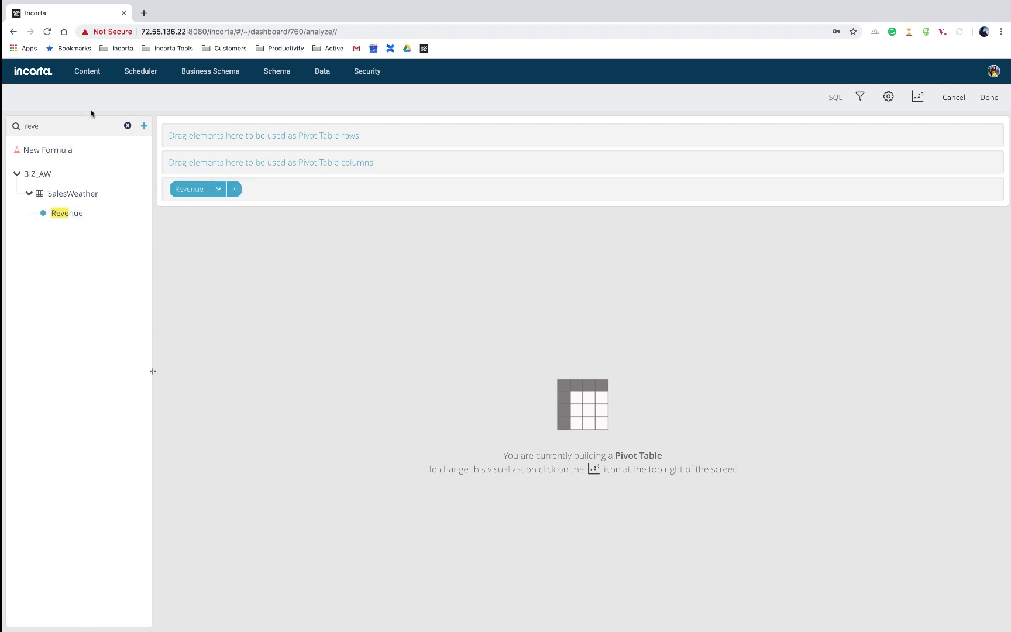
pyautogui.doubleClick(77, 124)
pyautogui.write('order')
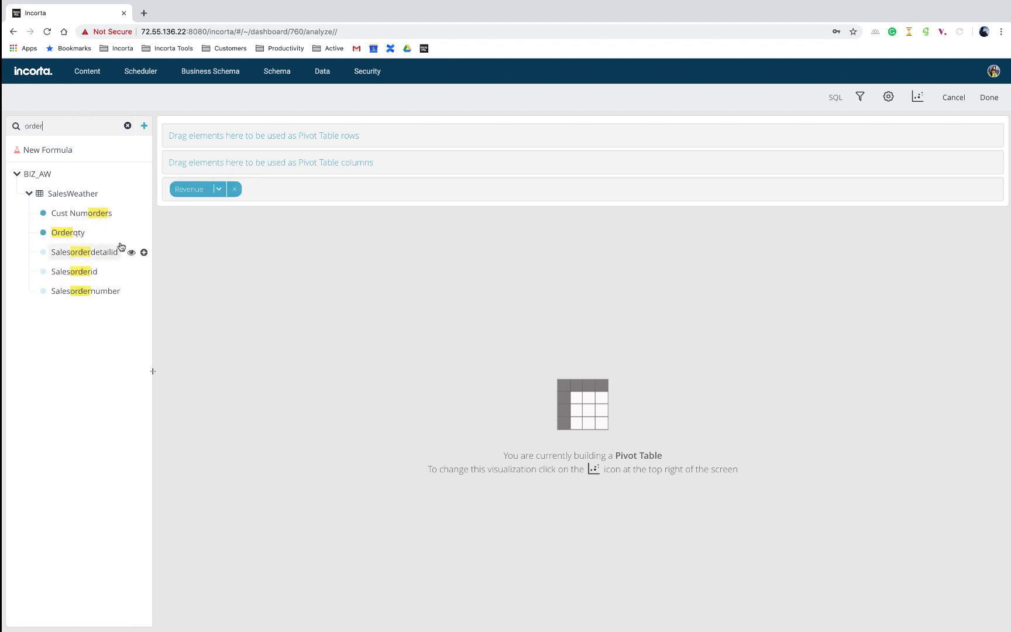
pyautogui.click(143, 233)
# Set Categoryname and Subcategoryname as the pivot table rows.
pyautogui.click(128, 125)
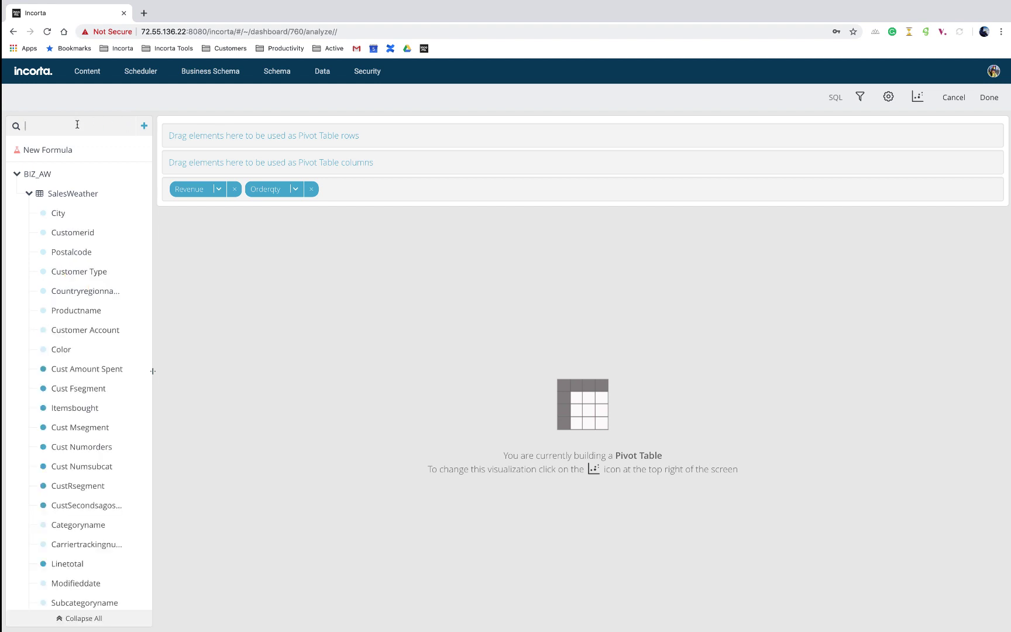
pyautogui.write('cate')
pyautogui.click(145, 213)
pyautogui.click(144, 233)
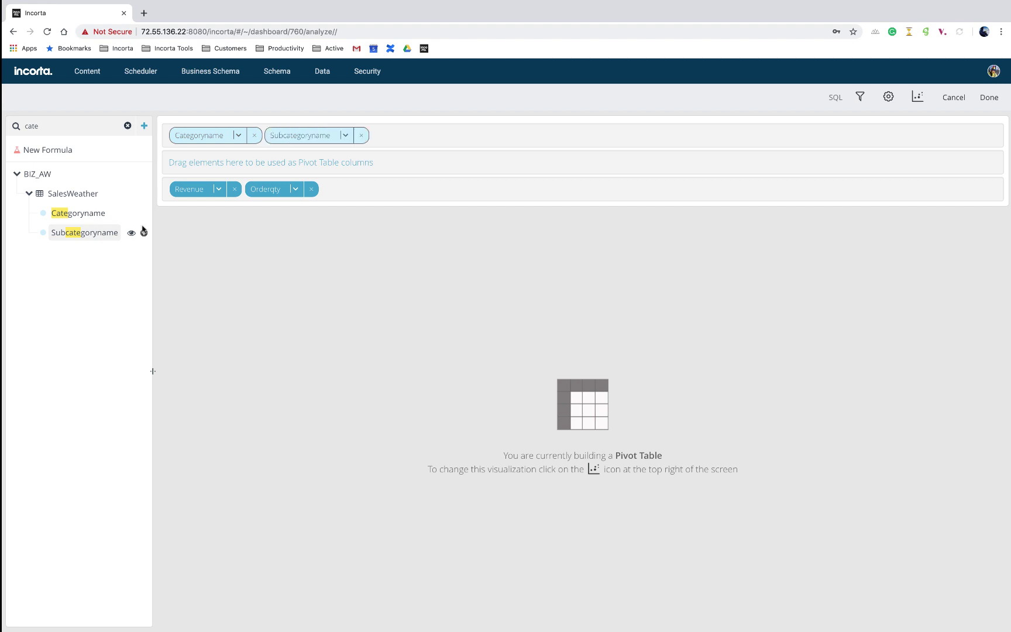
# Set Year and Month as the pivot table columns and title the insight "Pivot".
pyautogui.click(127, 125)
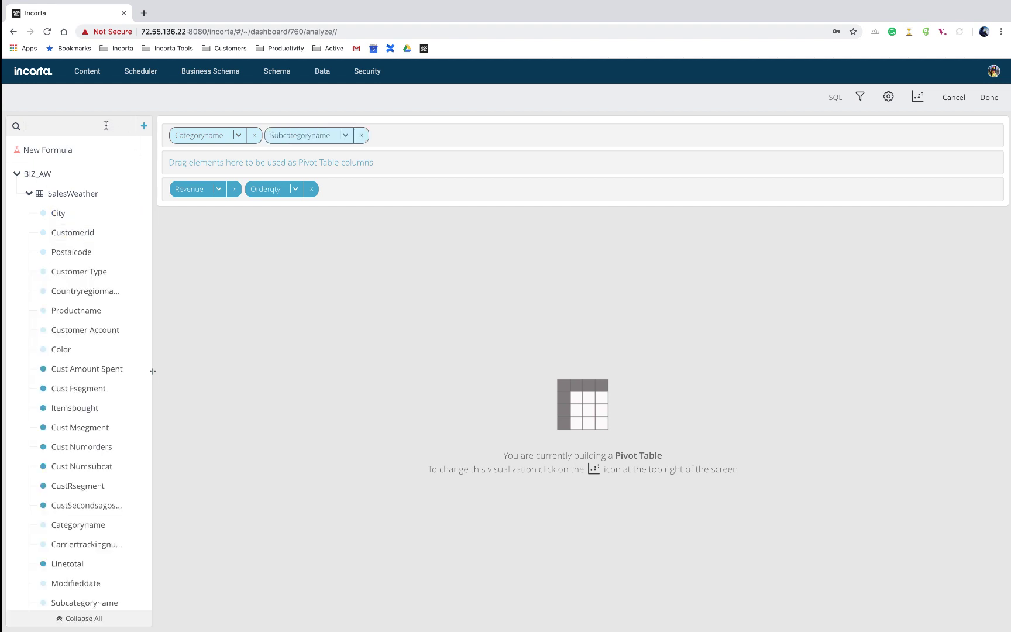
pyautogui.write('yea')
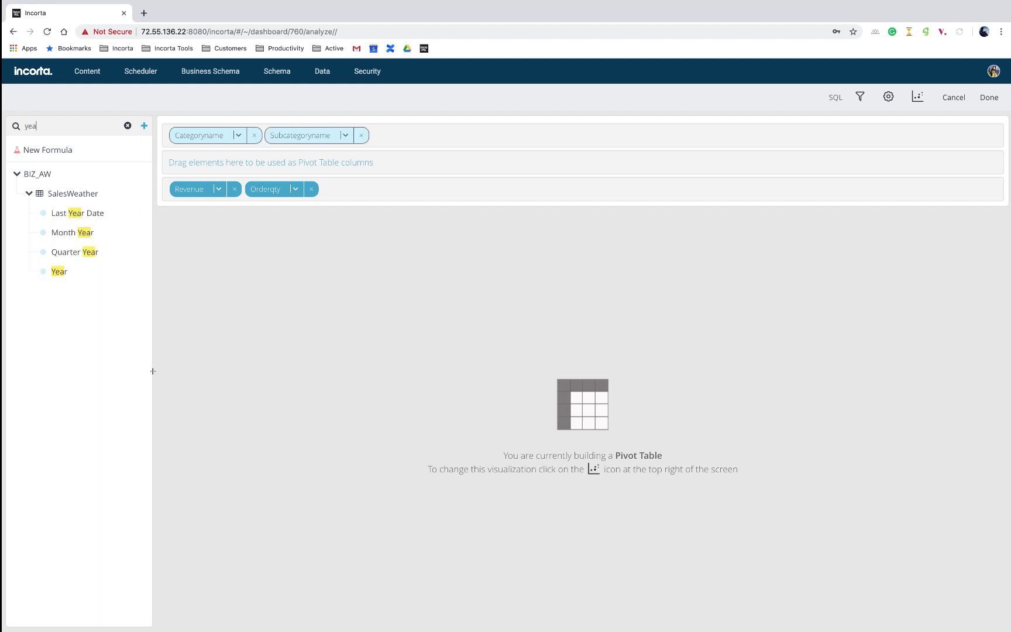
pyautogui.moveTo(69, 276); pyautogui.dragTo(186, 167)
pyautogui.click(128, 125)
pyautogui.write('mont')
pyautogui.moveTo(63, 213); pyautogui.dragTo(260, 168)
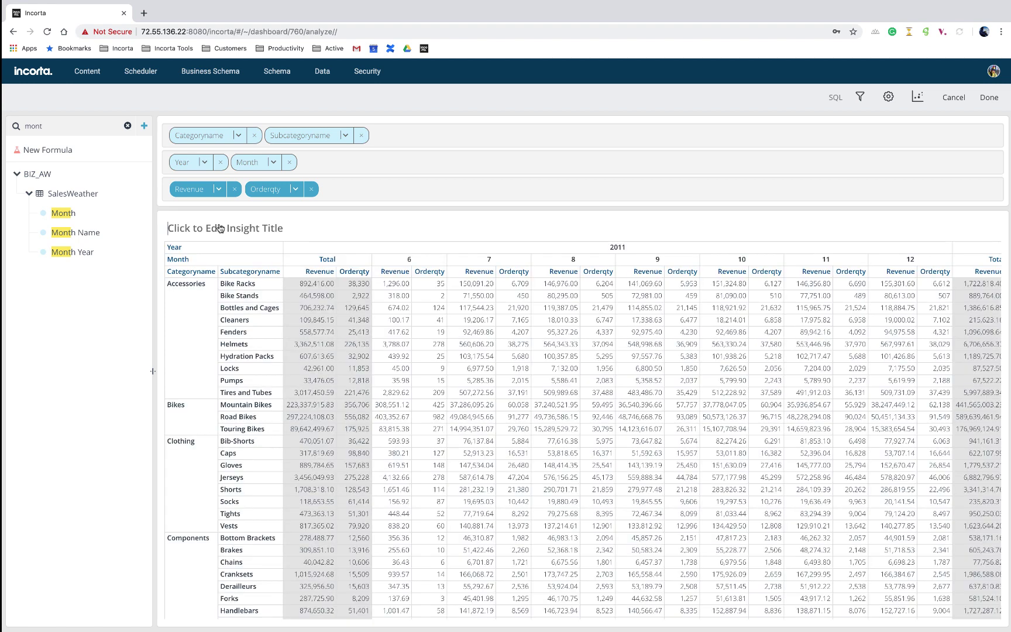
pyautogui.write('Pivot')
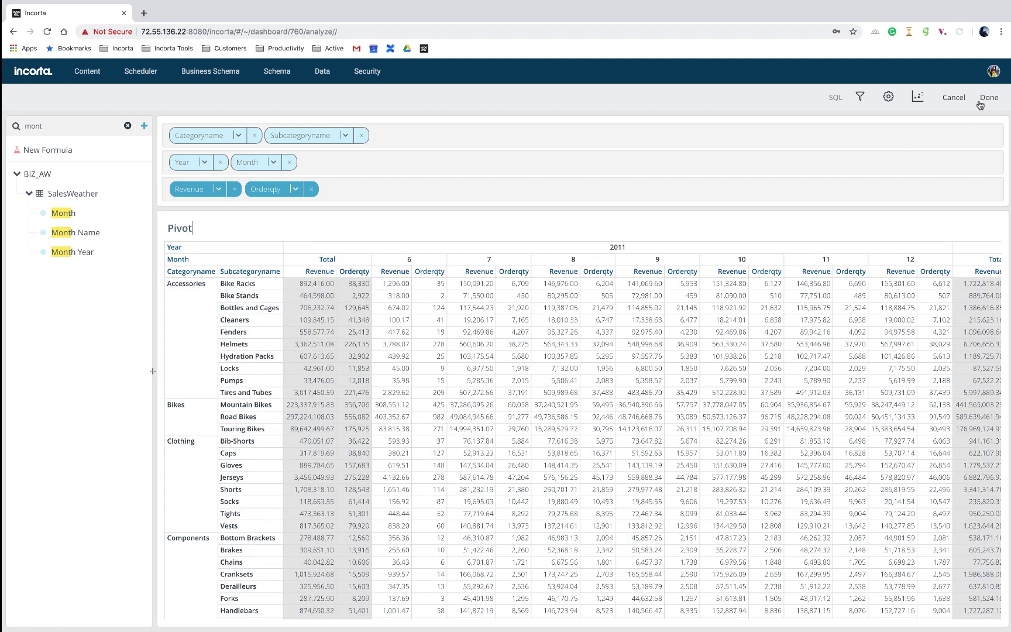
# Save the finished Pivot insight to the dashboard.
pyautogui.click(989, 98)
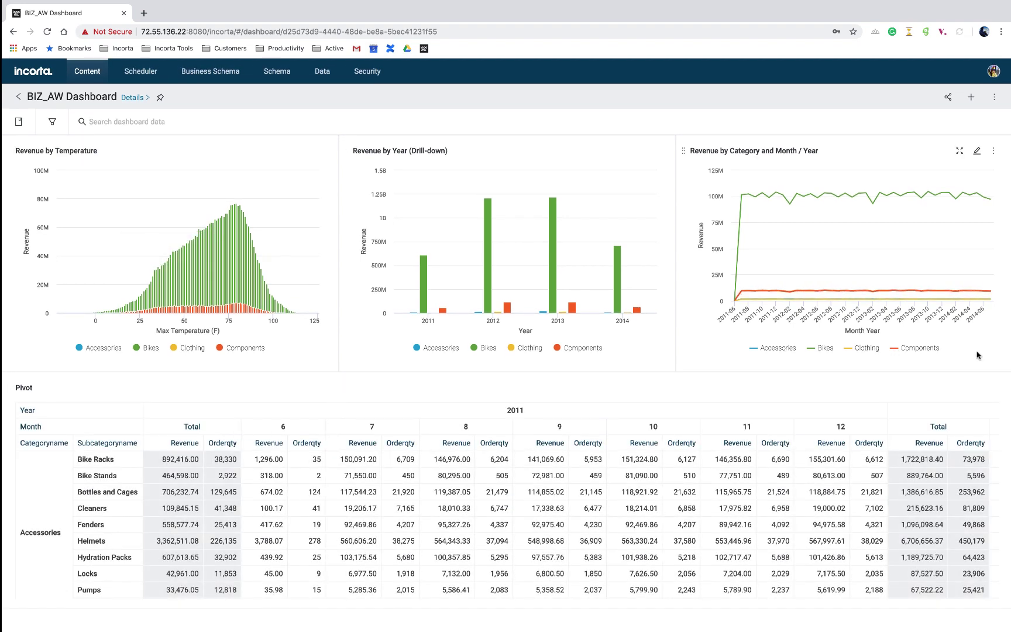
# Reopen the Pivot insight for editing, examine Orderqty's query plan at full size, and leave the editor without saving.
pyautogui.click(993, 387)
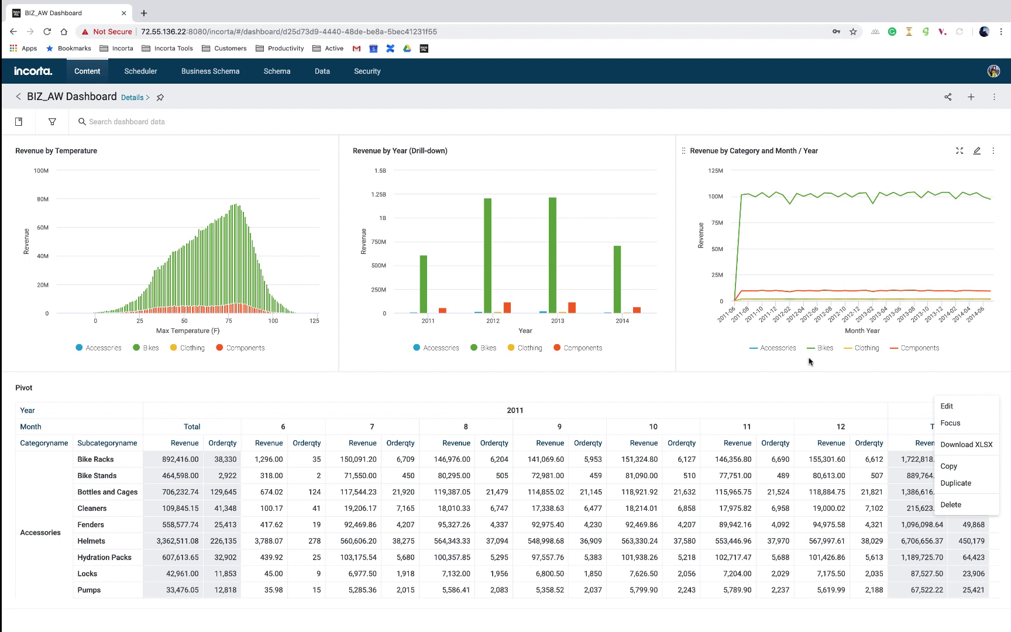
pyautogui.click(963, 407)
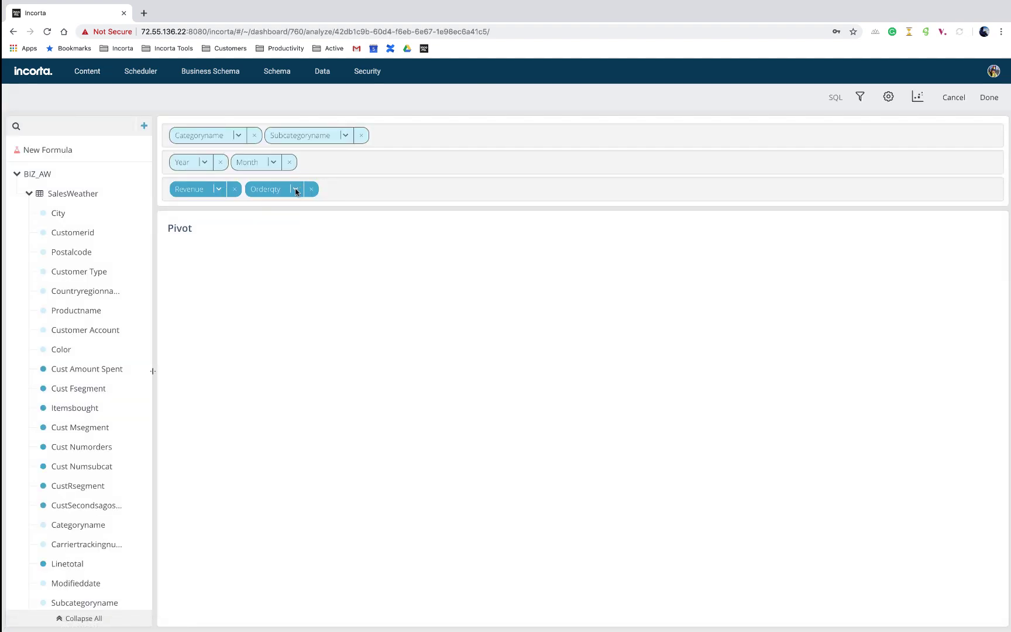
pyautogui.click(297, 190)
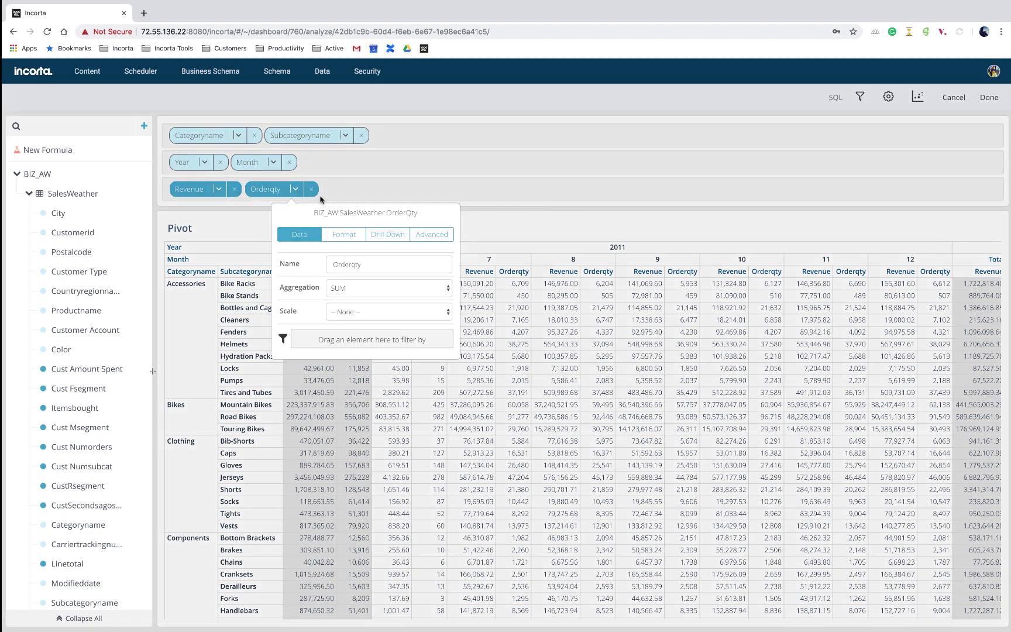
pyautogui.click(429, 234)
pyautogui.click(391, 289)
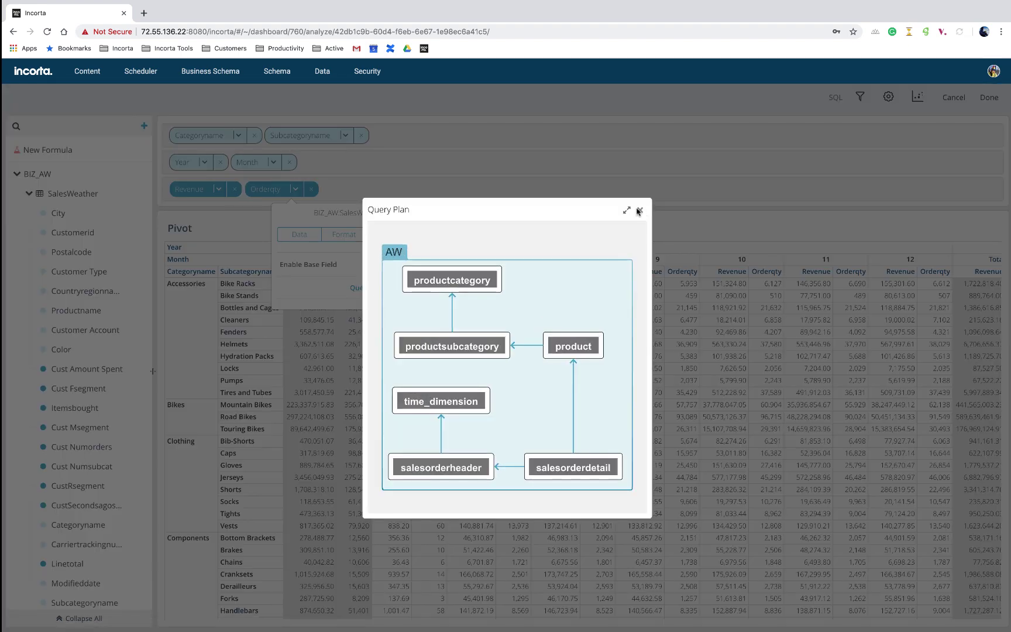
pyautogui.click(626, 210)
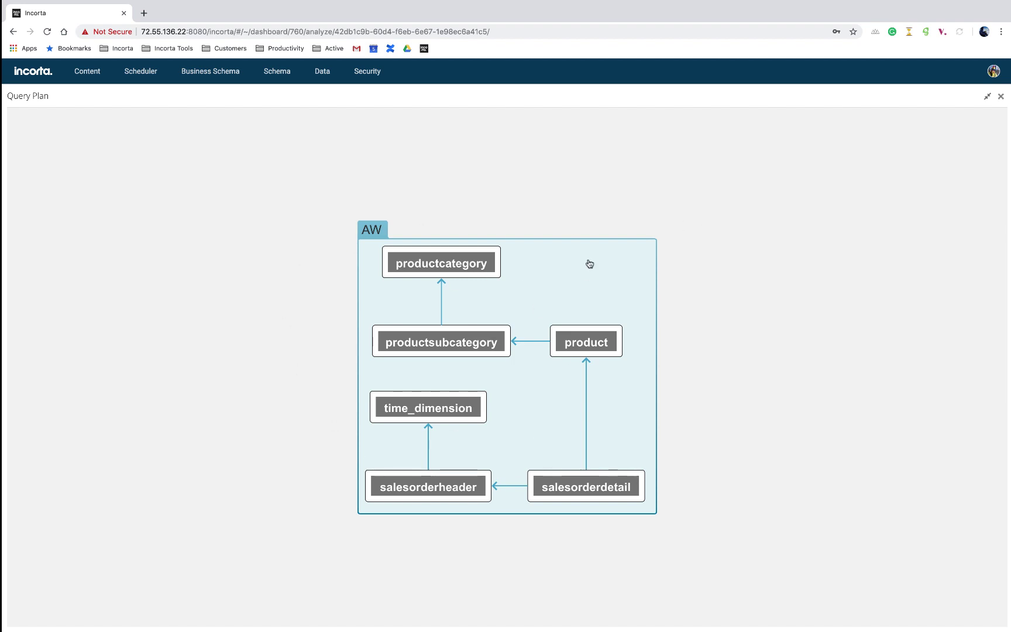
pyautogui.click(1002, 98)
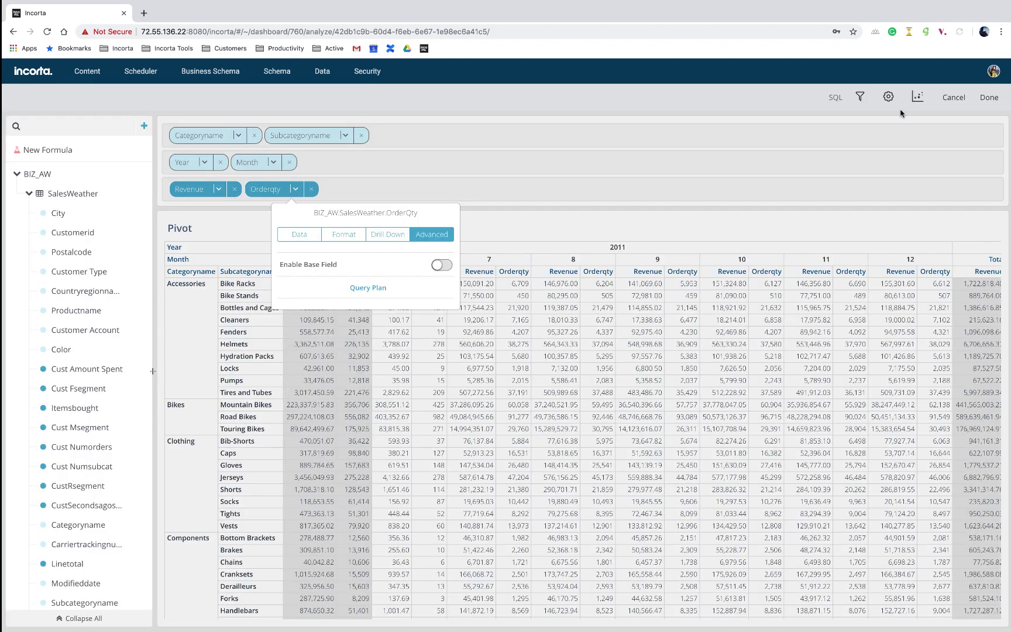
pyautogui.click(959, 101)
pyautogui.click(953, 98)
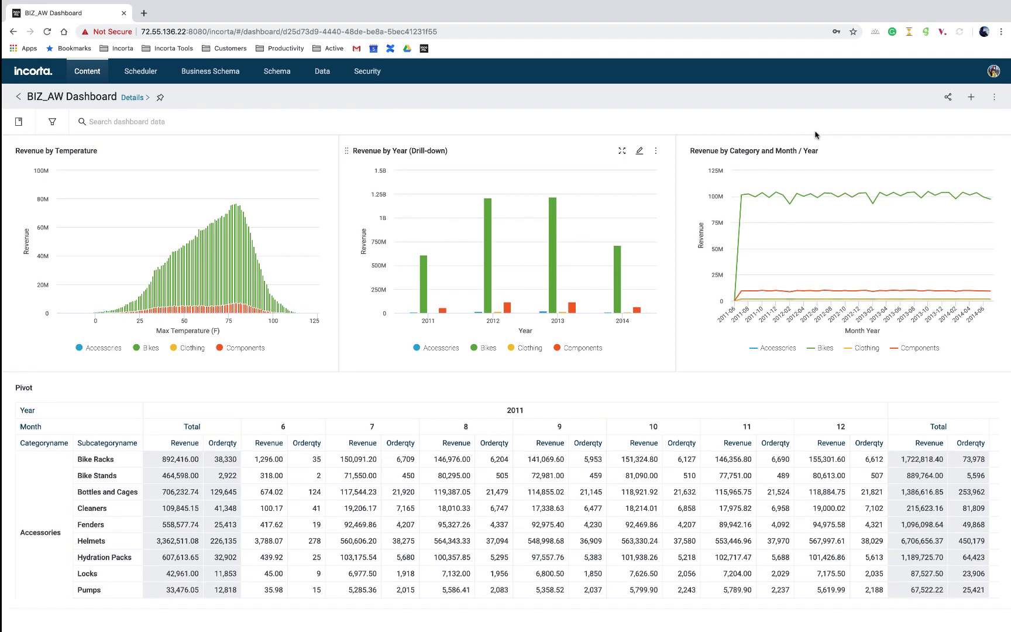
# Add a new Table insight to the dashboard with Revenue and Orderqty as its measures.
pyautogui.click(971, 94)
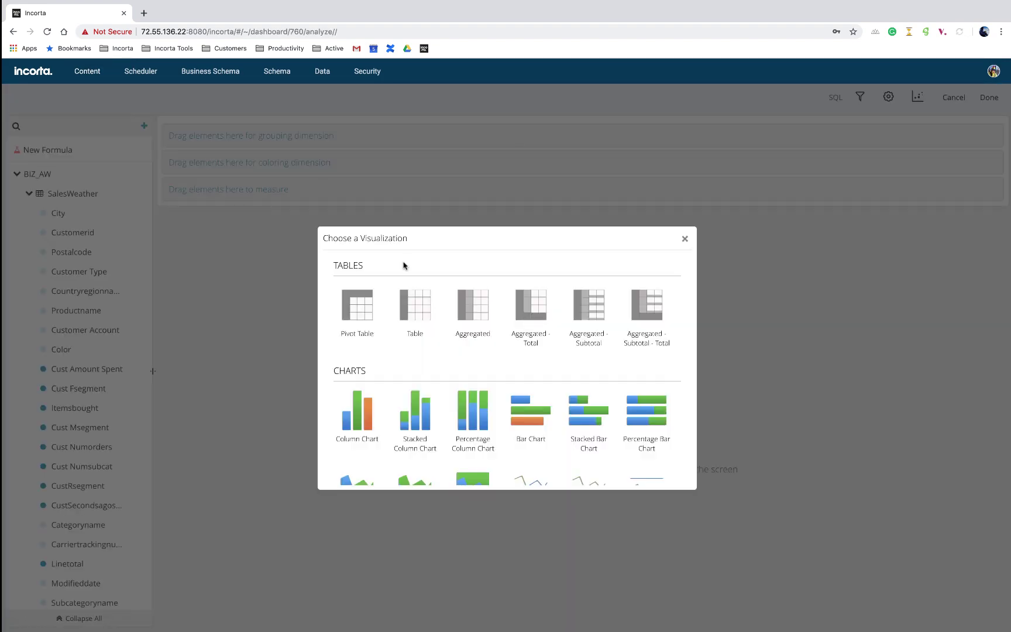
pyautogui.click(408, 302)
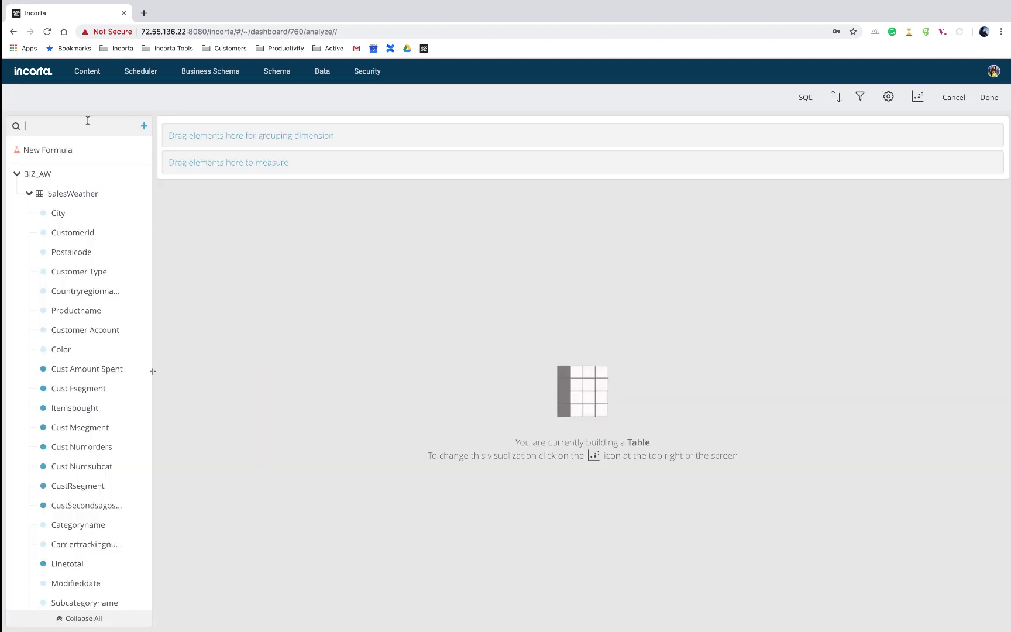
pyautogui.write('rev')
pyautogui.click(143, 214)
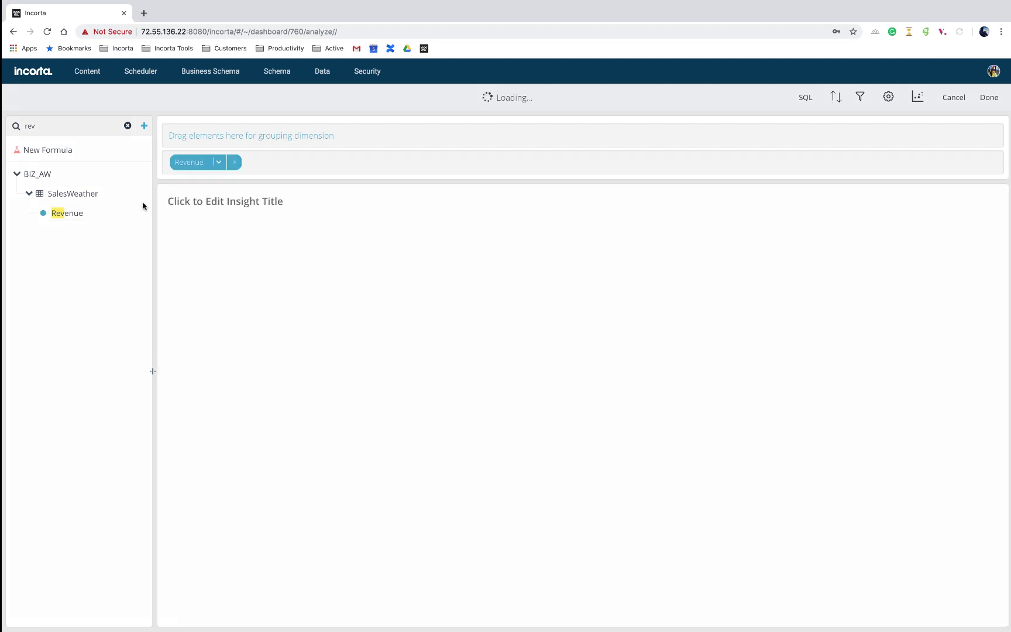
pyautogui.click(127, 127)
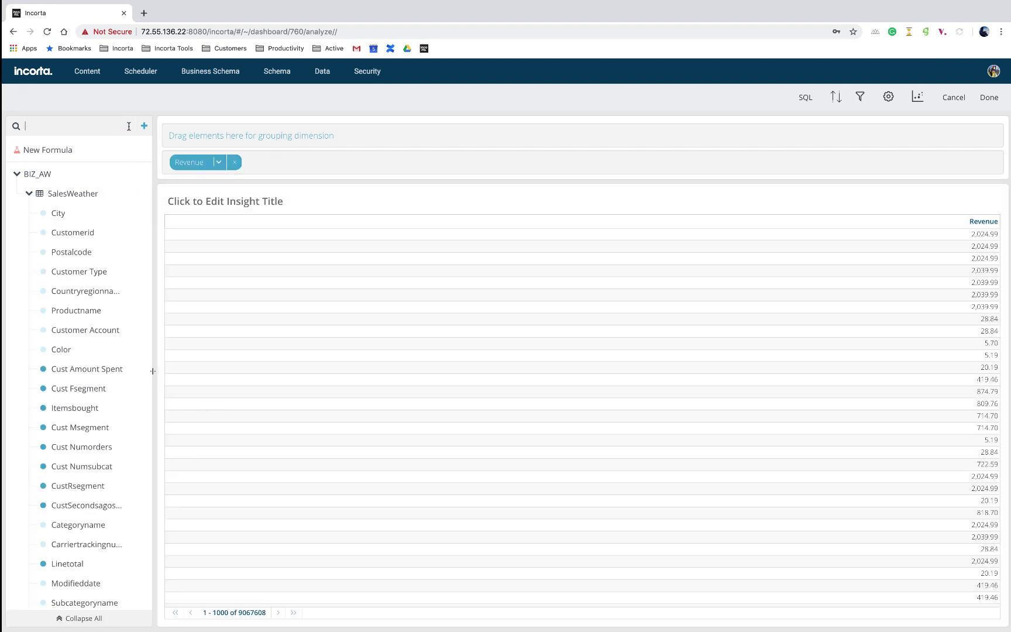
pyautogui.write('qu')
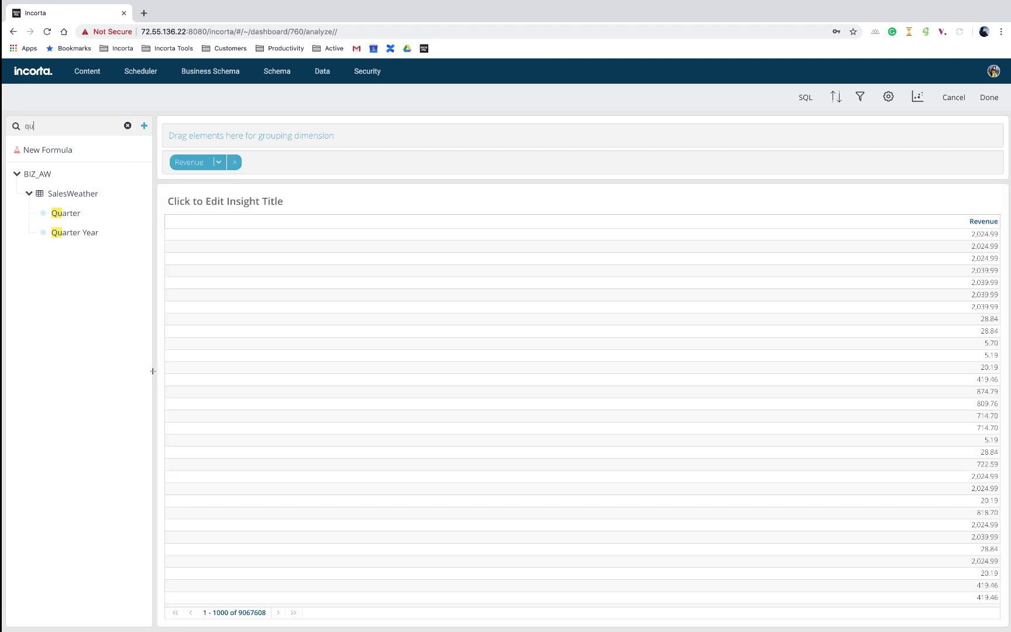
pyautogui.press('BackSpace')
pyautogui.press('BackSpace')
pyautogui.write('orde')
pyautogui.moveTo(62, 239); pyautogui.dragTo(328, 164)
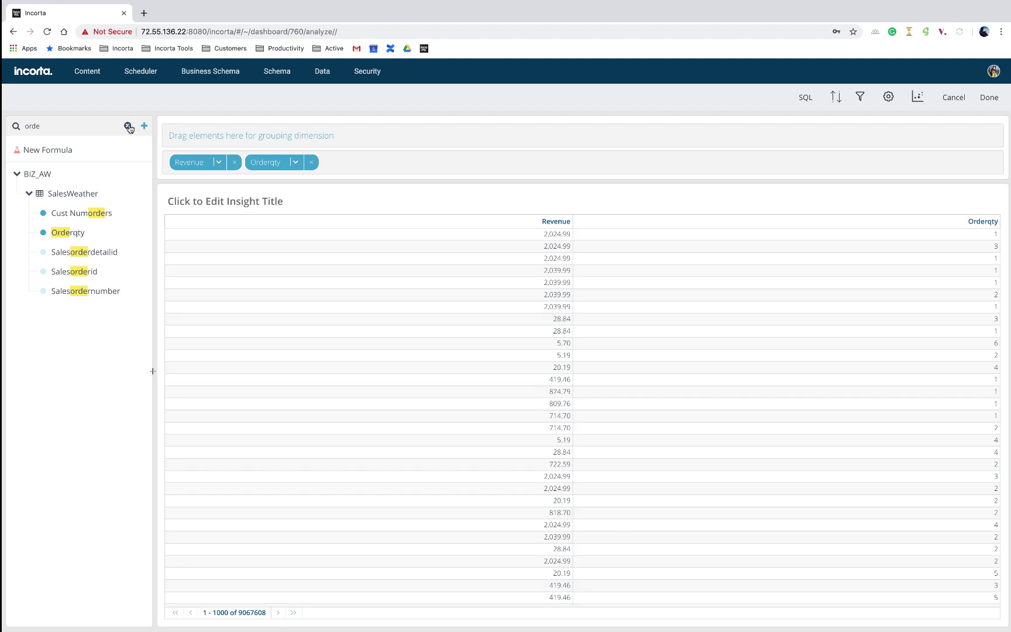
# Add Productname, Customerid and City to the table's measures, placing each one ahead of the existing columns.
pyautogui.click(128, 126)
pyautogui.write('prod')
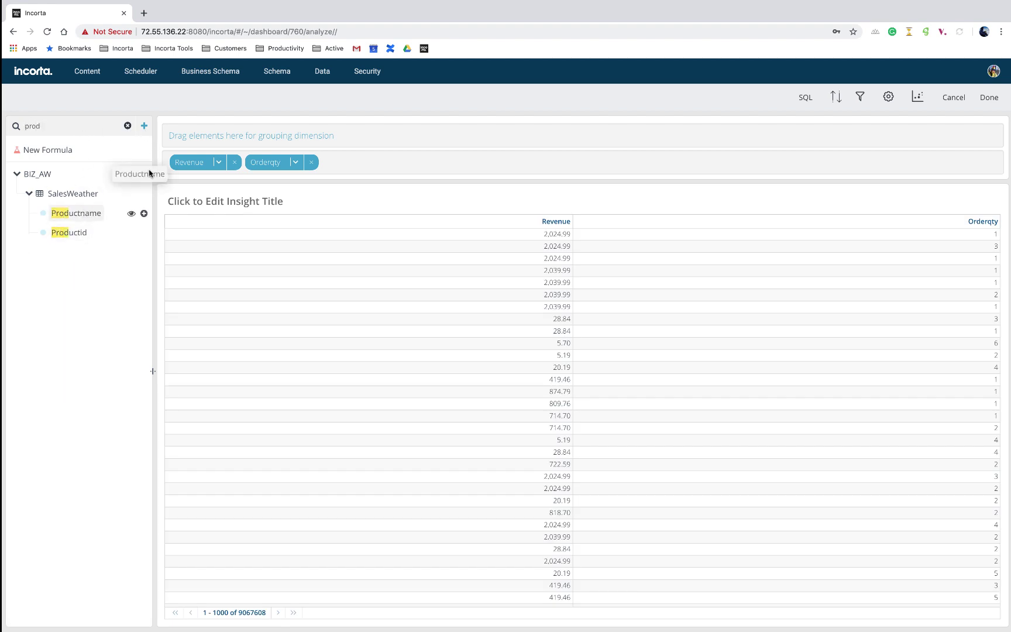
pyautogui.moveTo(149, 173); pyautogui.dragTo(172, 162)
pyautogui.click(127, 127)
pyautogui.write('cust')
pyautogui.moveTo(143, 216); pyautogui.dragTo(170, 162)
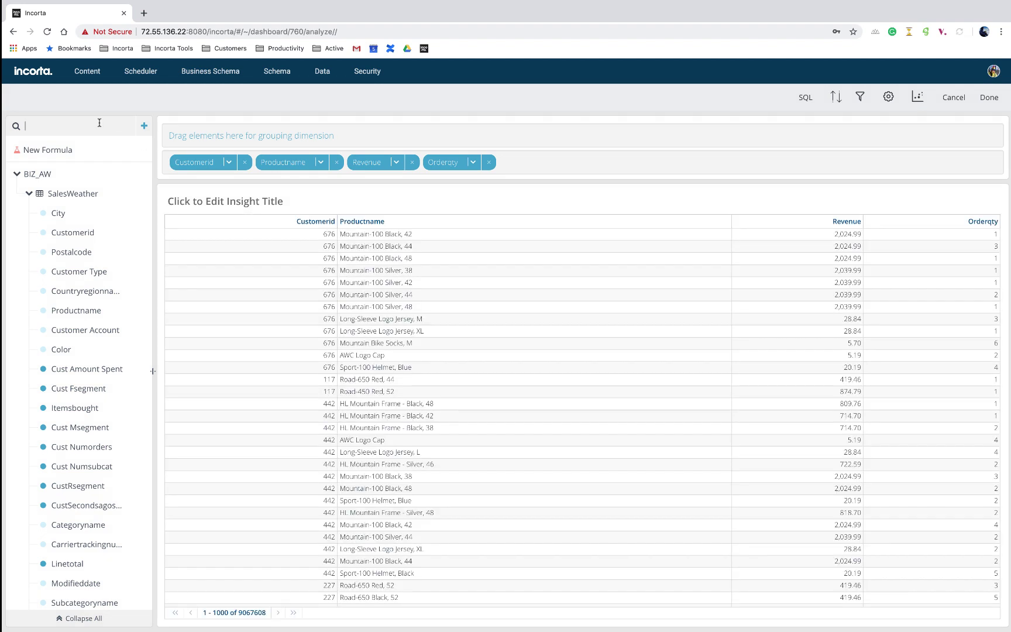
pyautogui.write('city')
pyautogui.moveTo(58, 213); pyautogui.dragTo(171, 162)
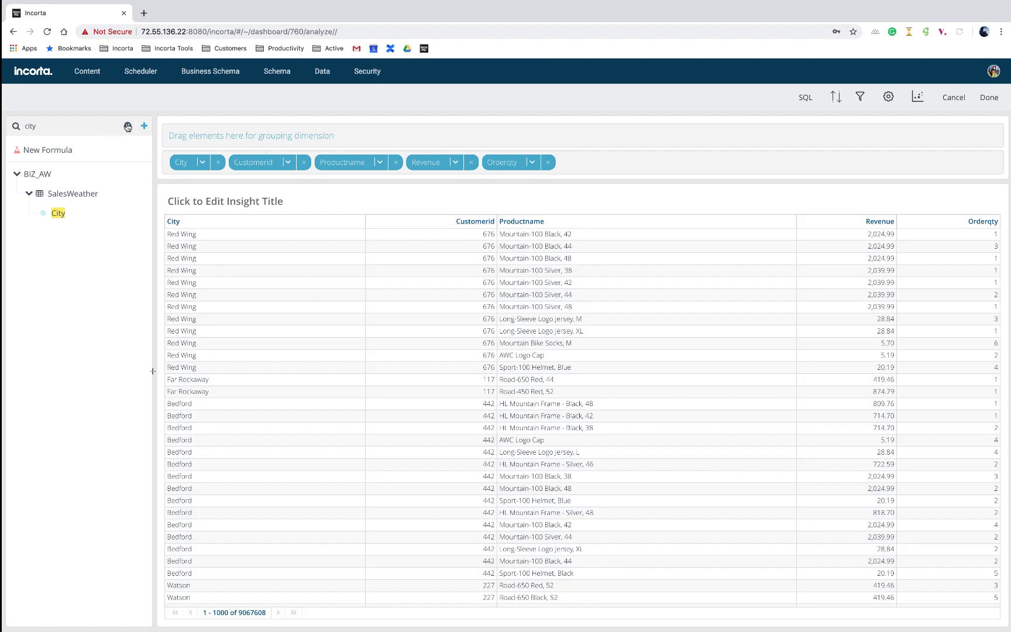
# Add Categoryname and Subcategoryname after City, and arrange the columns so Customerid comes first and Productname follows Subcategoryname.
pyautogui.click(80, 124)
pyautogui.write('sub')
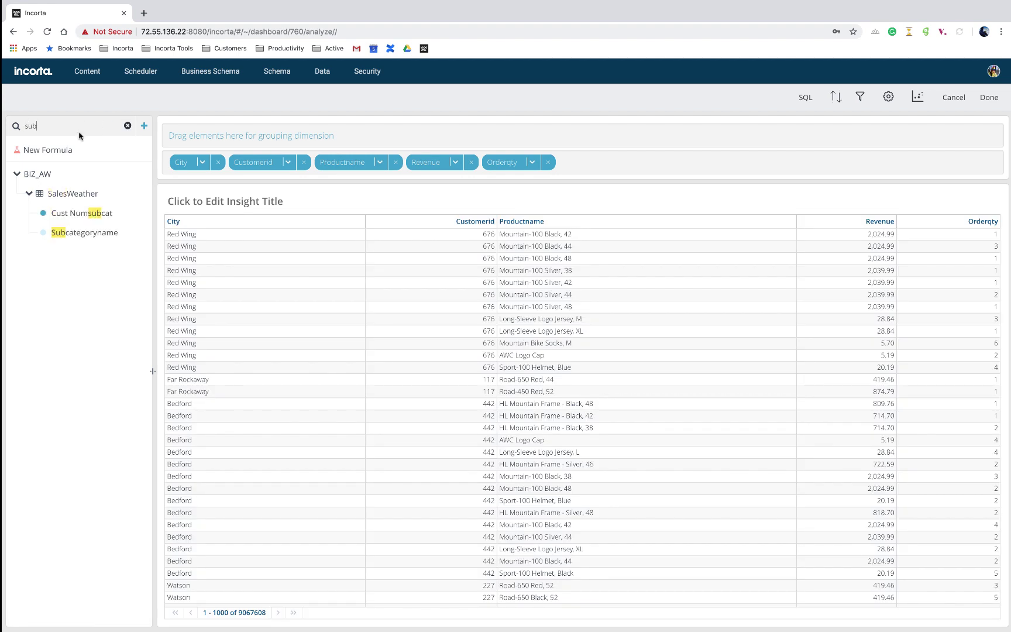
pyautogui.moveTo(75, 233); pyautogui.dragTo(246, 158)
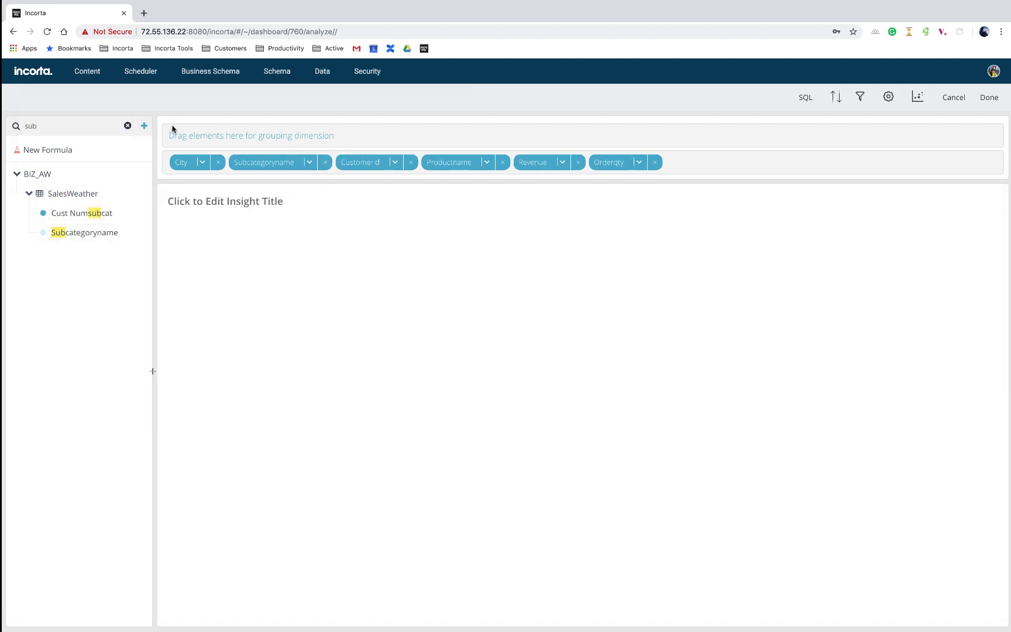
pyautogui.doubleClick(103, 126)
pyautogui.write('cate')
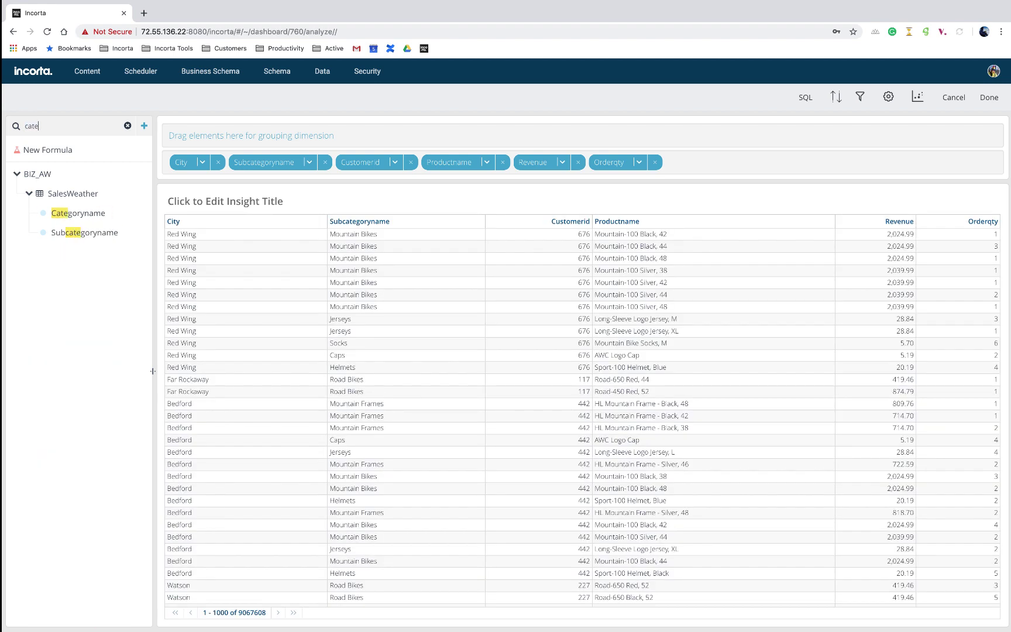
pyautogui.moveTo(94, 218); pyautogui.dragTo(265, 164)
pyautogui.moveTo(452, 164); pyautogui.dragTo(180, 163)
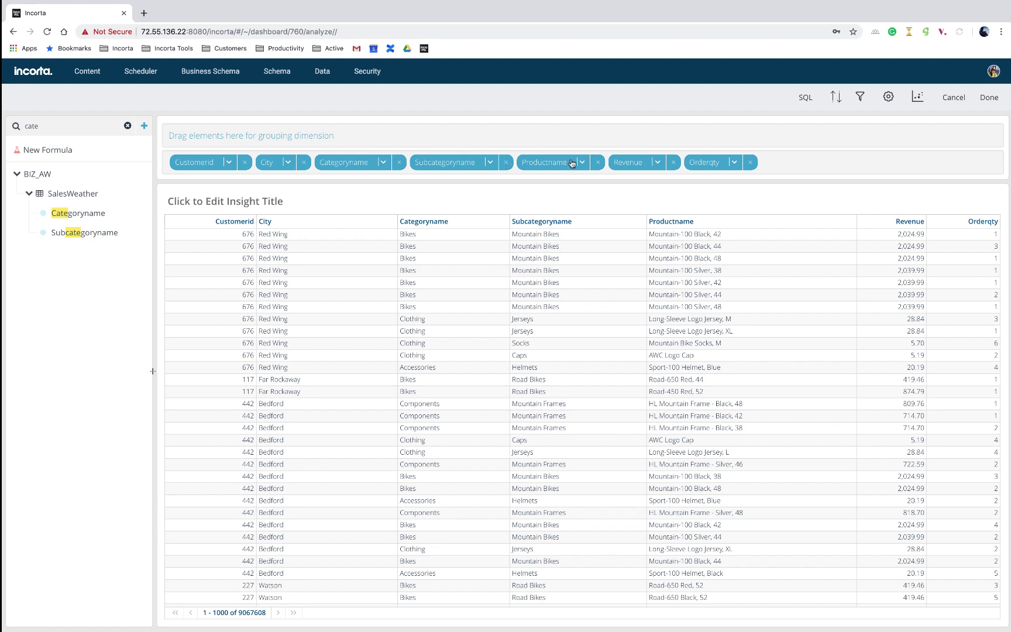
# Title the table insight "Details" and save it to the dashboard.
pyautogui.click(267, 206)
pyautogui.write('Details')
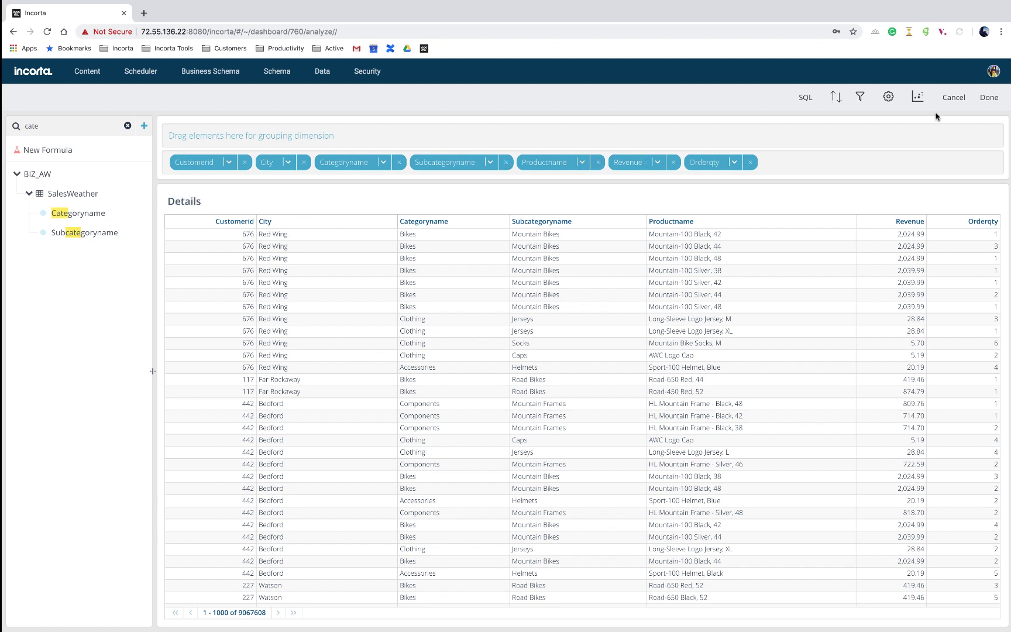
pyautogui.click(989, 97)
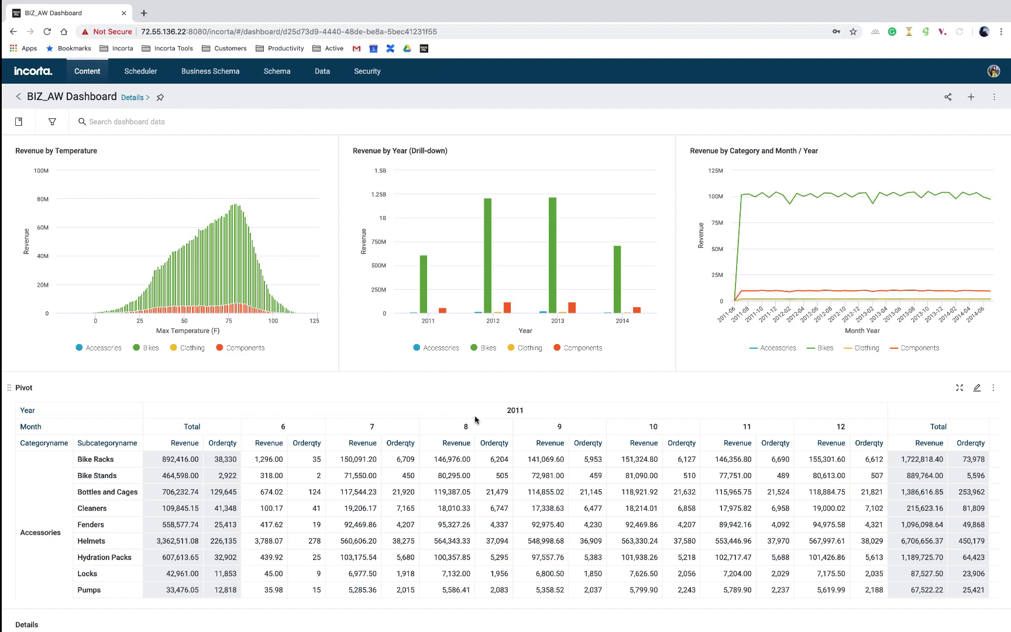
# Examine the Pivot table's category rows and 2012 months, and the customer rows of the Details table.
pyautogui.scroll(-5, 418, 409)
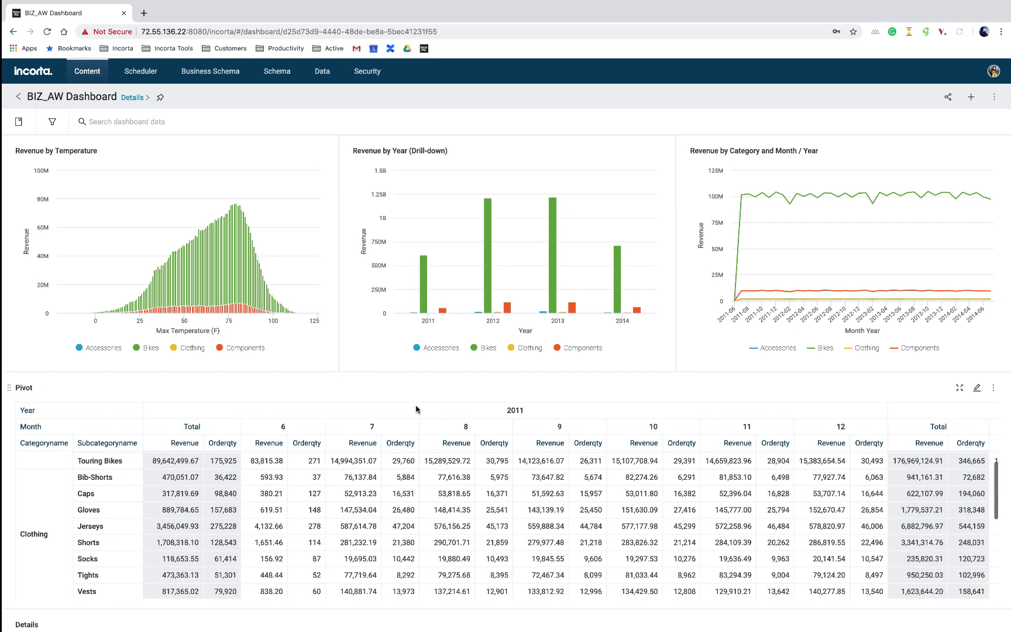
pyautogui.scroll(-4, 409, 408)
pyautogui.scroll(1, 404, 346)
pyautogui.hscroll(5, 398, 363)
pyautogui.hscroll(8, 397, 370)
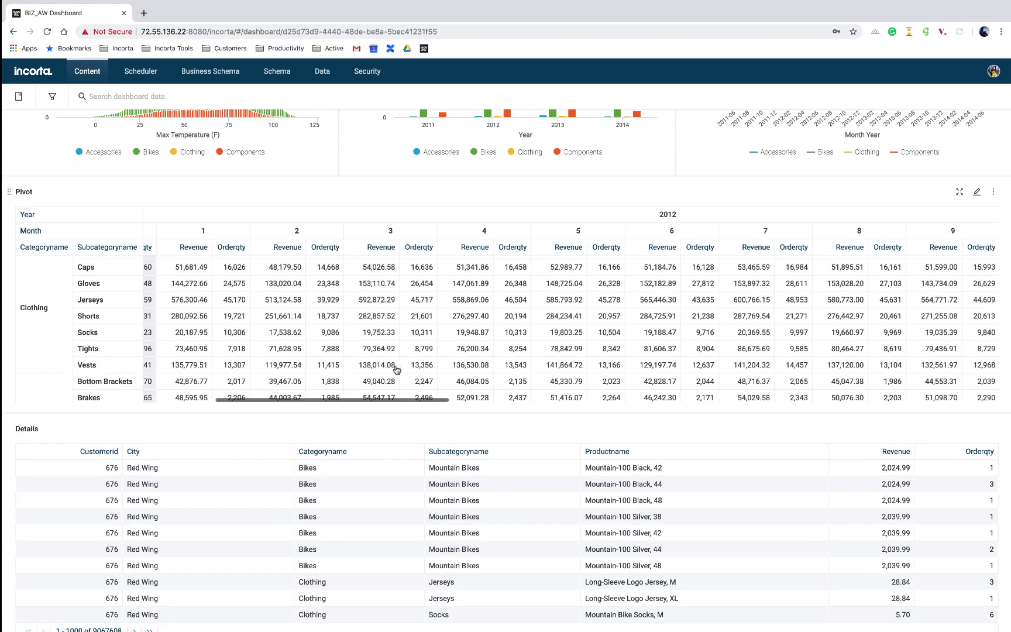
pyautogui.scroll(-1, 366, 434)
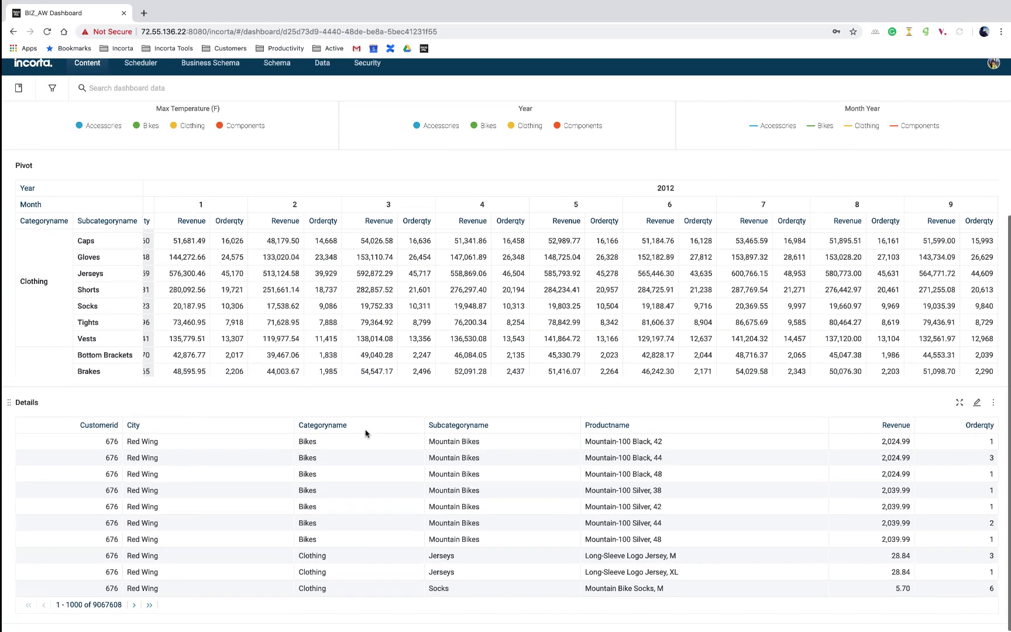
pyautogui.scroll(-15, 224, 518)
pyautogui.scroll(-10, 224, 518)
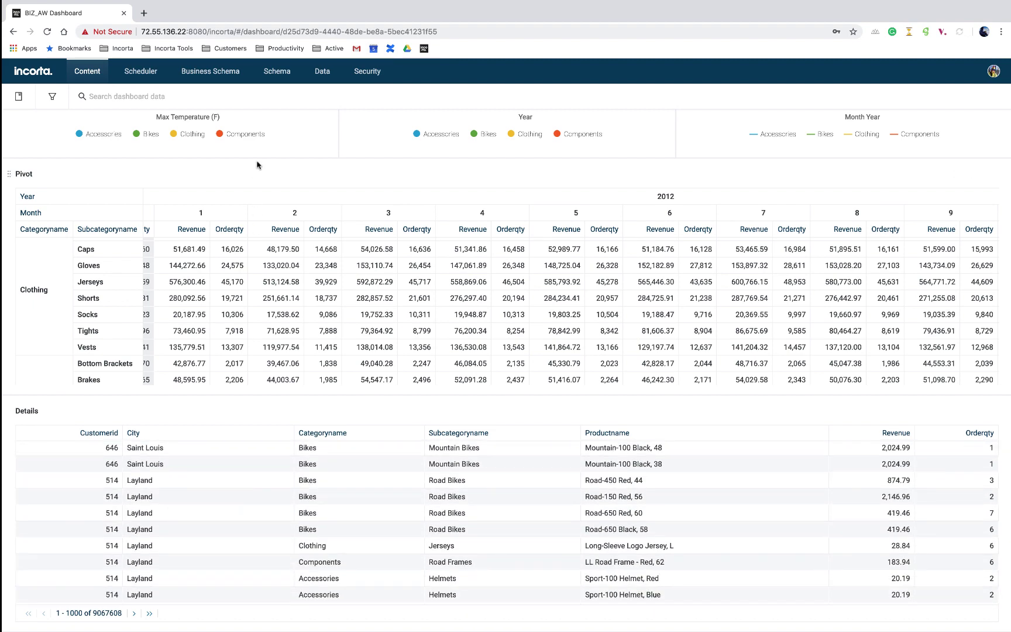
pyautogui.scroll(5, 257, 165)
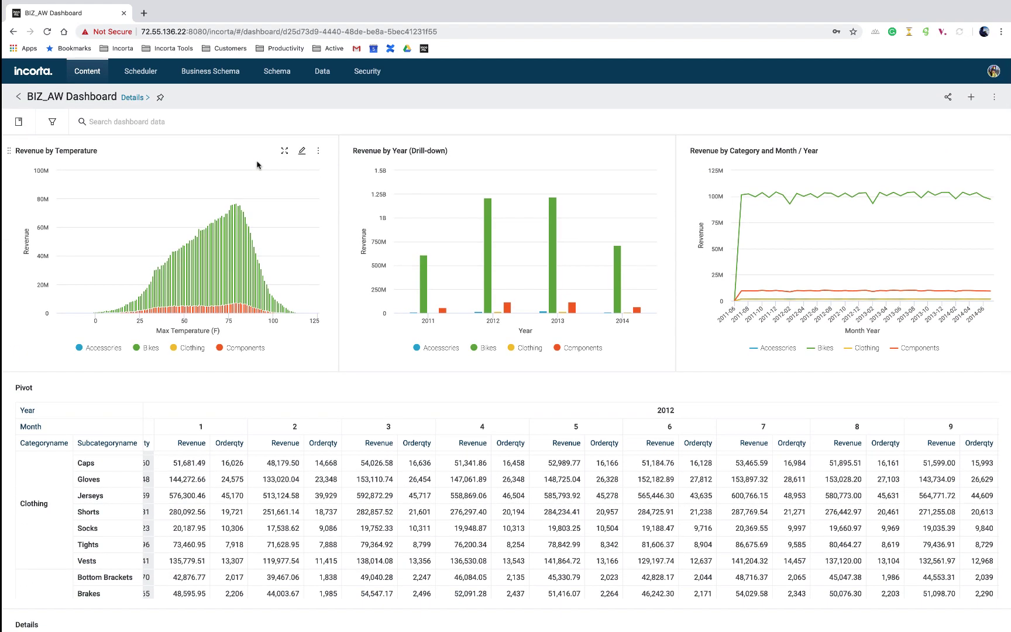
# Search the dashboard data for "chica" and filter all insights by the city Chicago.
pyautogui.click(190, 126)
pyautogui.write('chi')
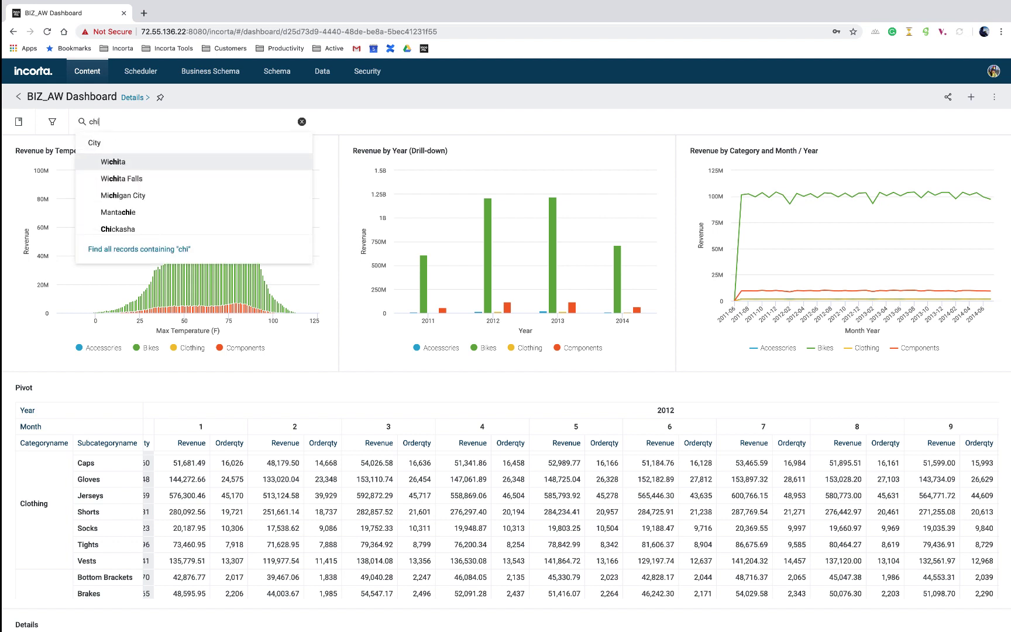
pyautogui.write('ca')
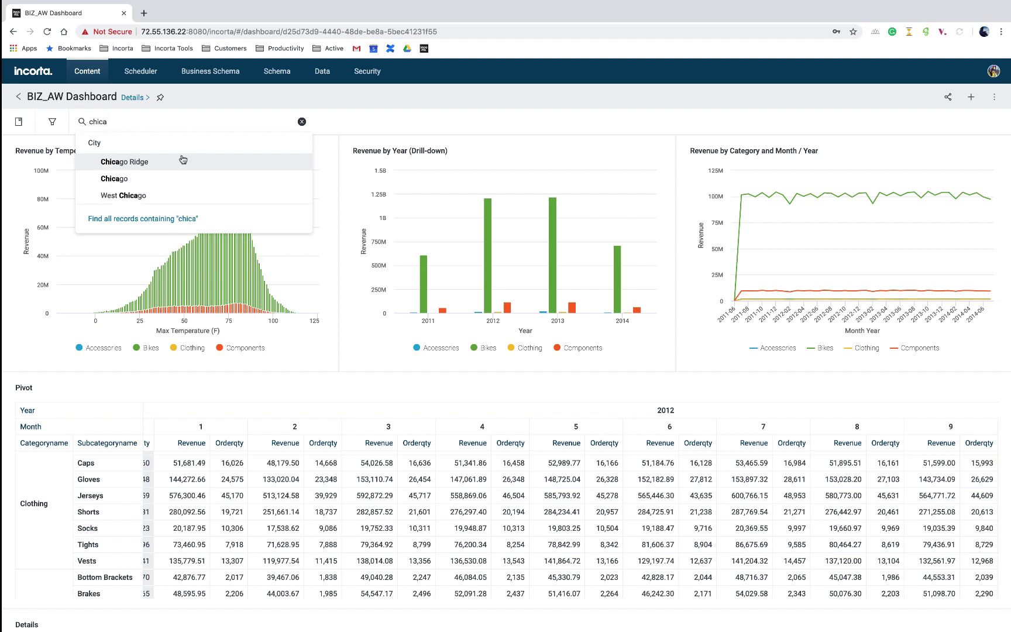
pyautogui.click(127, 179)
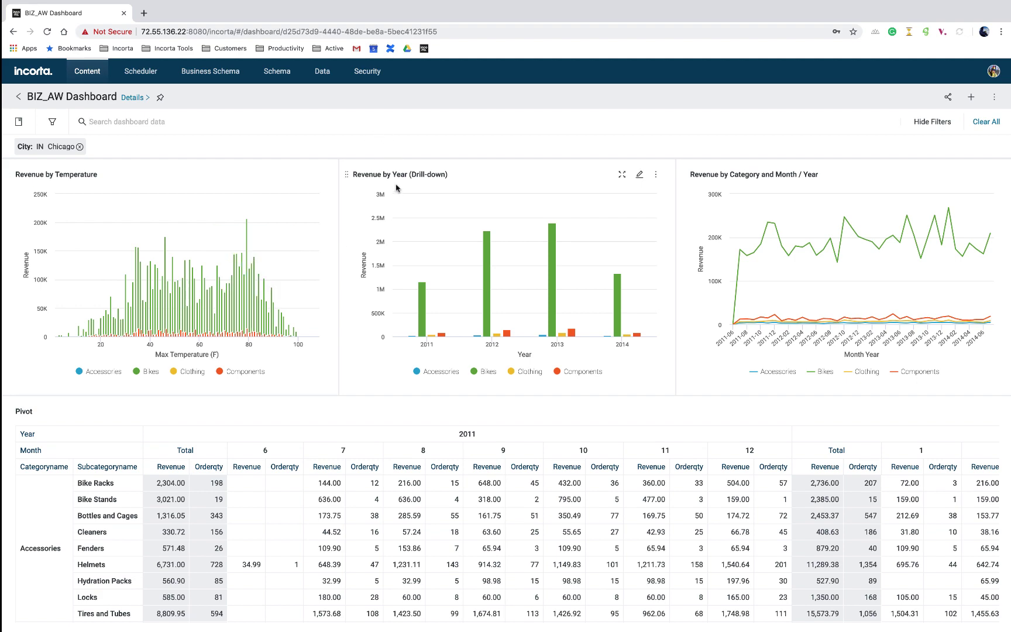
# Filter the dashboard from the Pivot table by the Accessories Fenders revenue for month 5 of 2012.
pyautogui.scroll(-3, 652, 148)
pyautogui.scroll(-1, 652, 148)
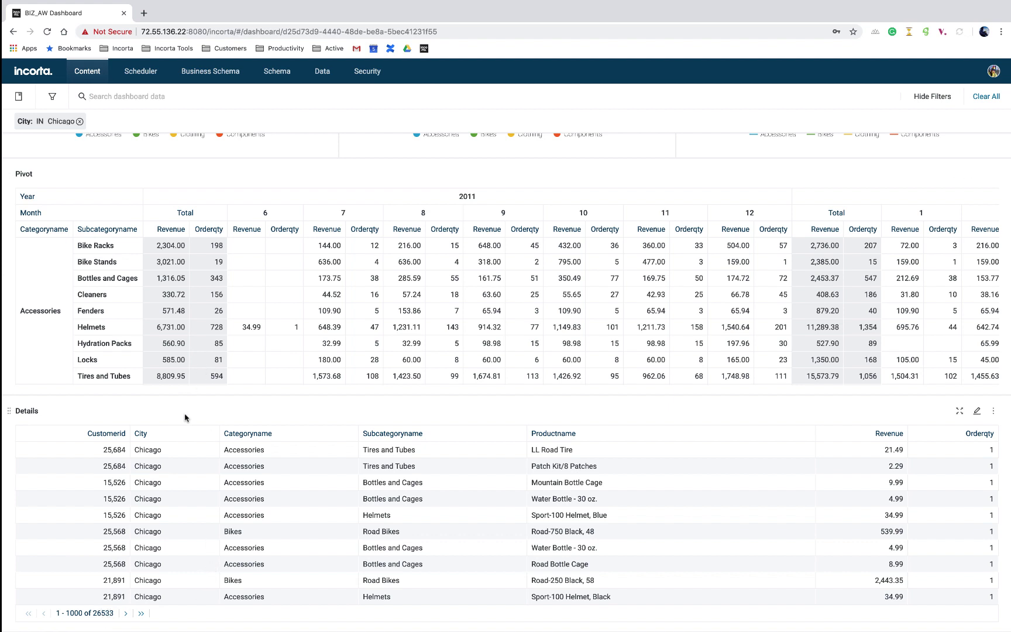
pyautogui.scroll(1, 185, 416)
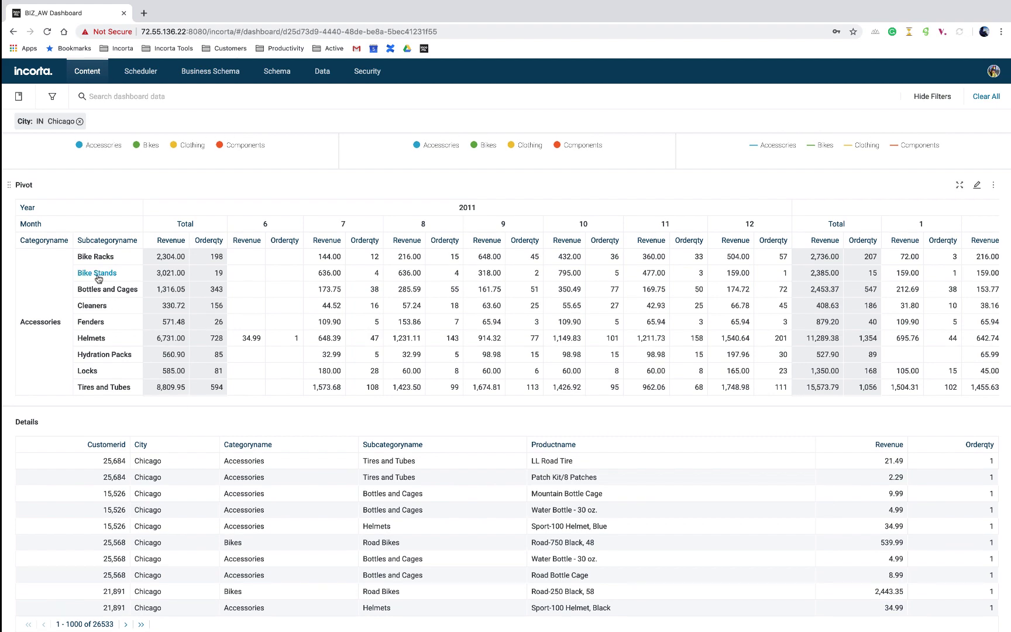
pyautogui.hscroll(9, 499, 277)
pyautogui.hscroll(5, 499, 278)
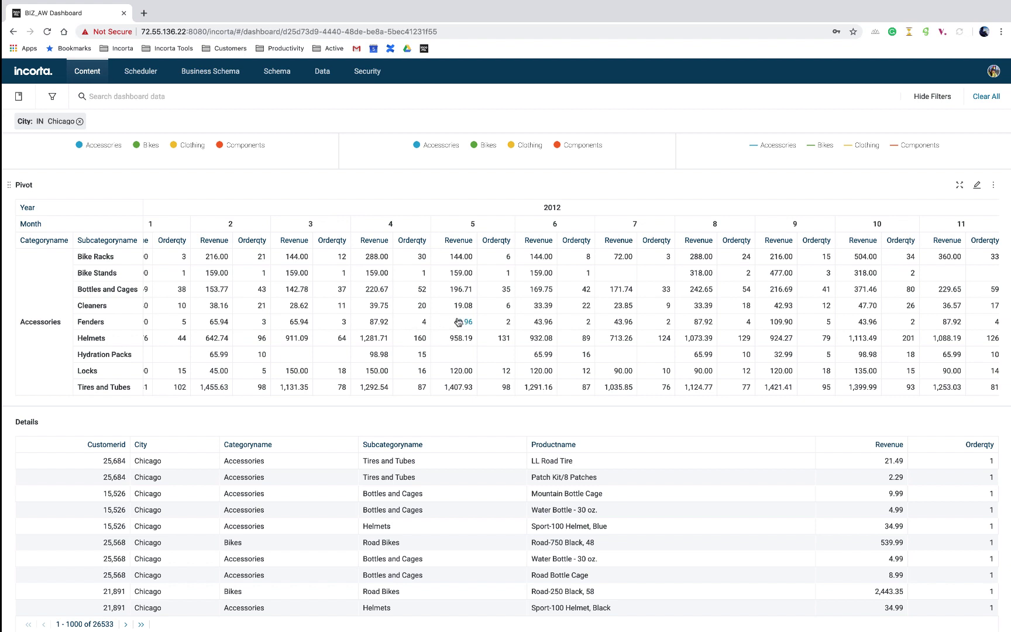
pyautogui.click(458, 322)
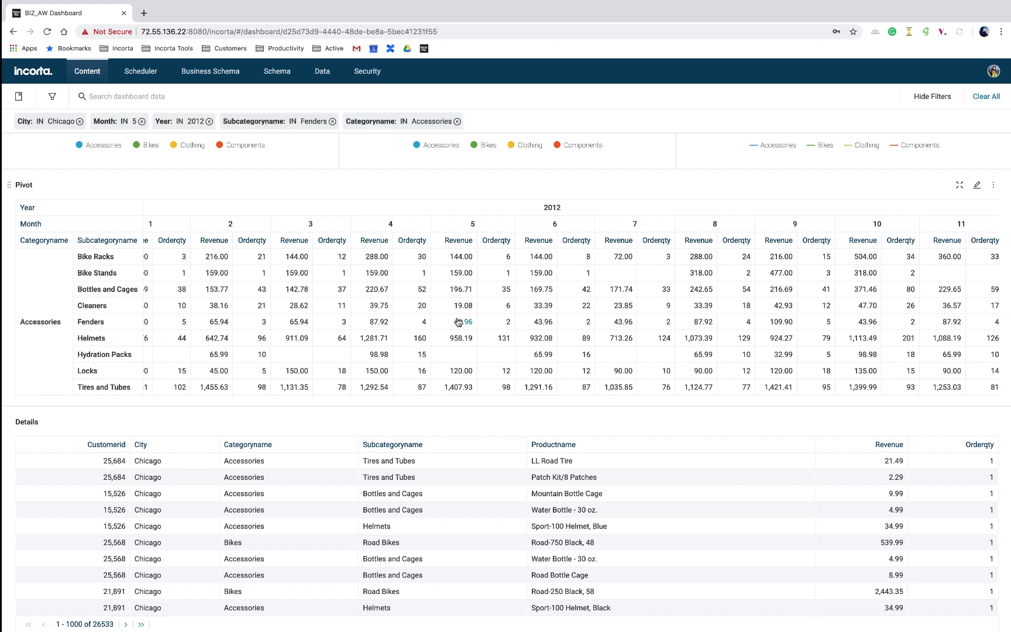
# Check the filtered Details rows and charts, and clear all the dashboard filters.
pyautogui.scroll(-1, 450, 339)
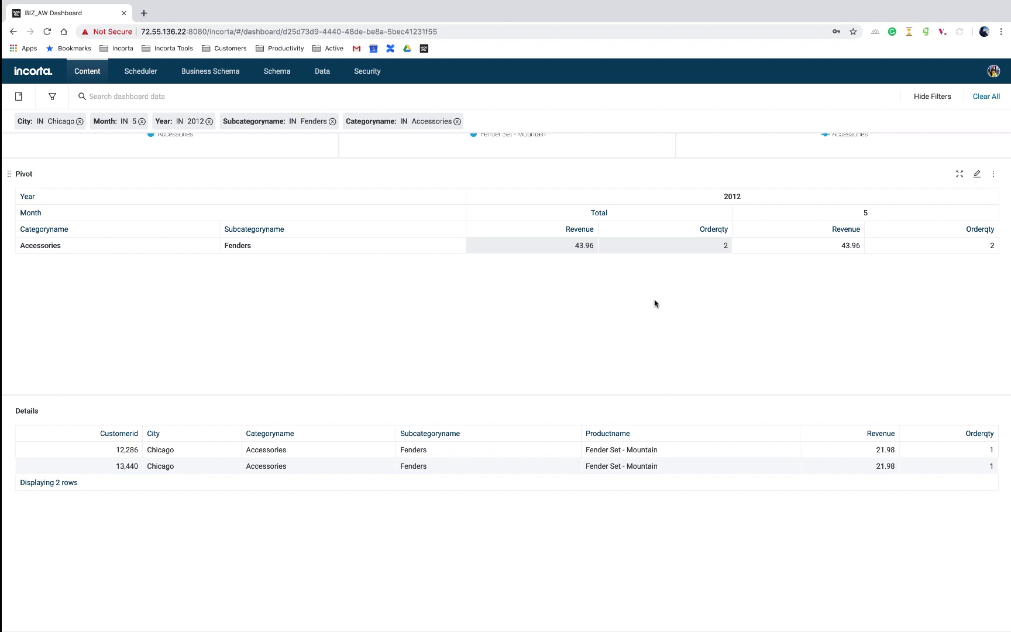
pyautogui.scroll(5, 655, 303)
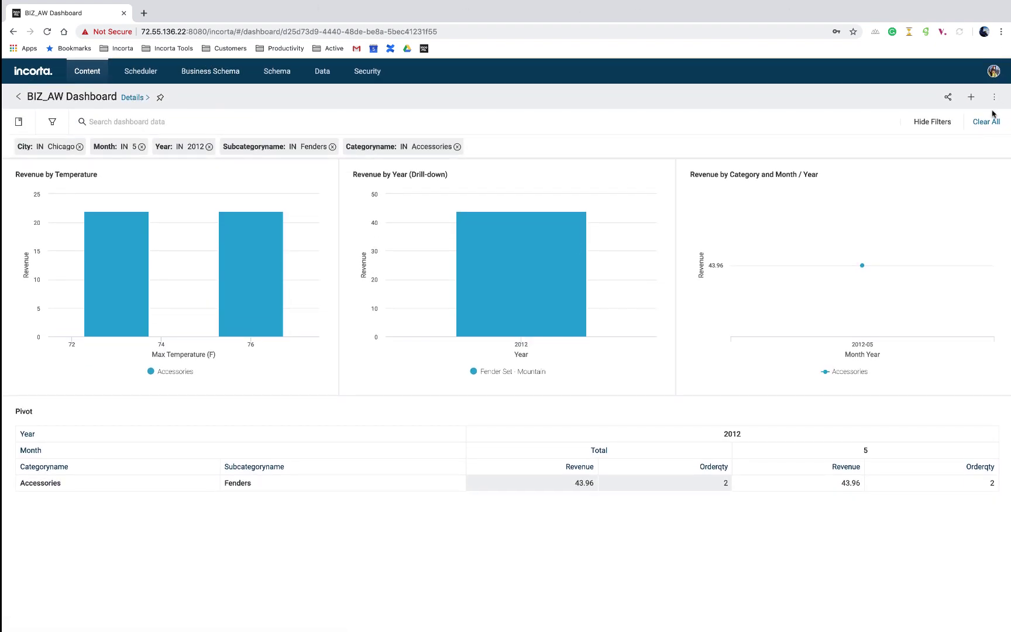
pyautogui.click(985, 122)
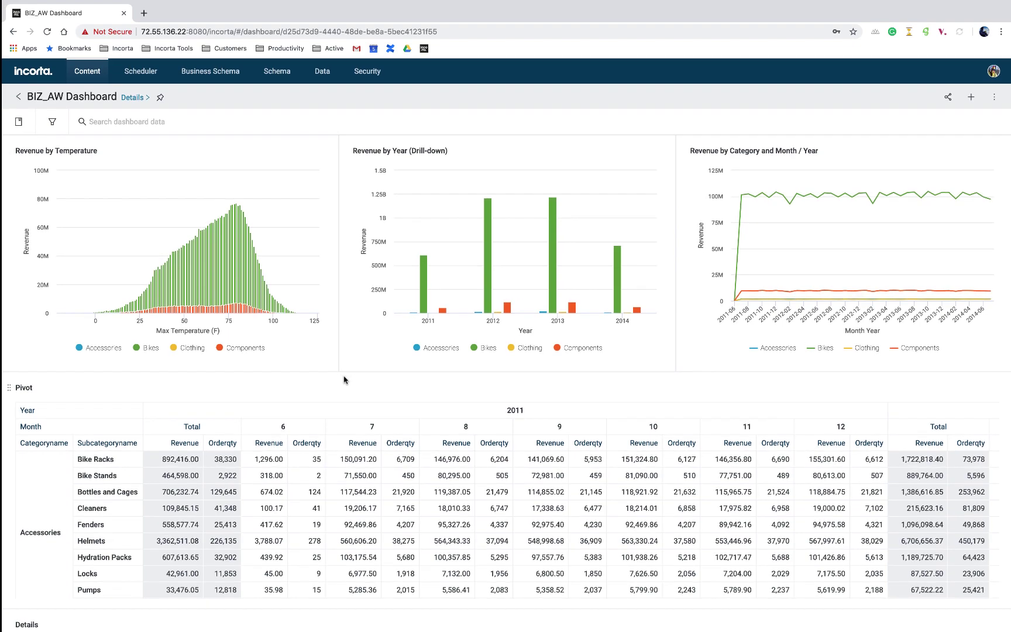
pyautogui.scroll(-3, 344, 380)
pyautogui.scroll(3, 344, 380)
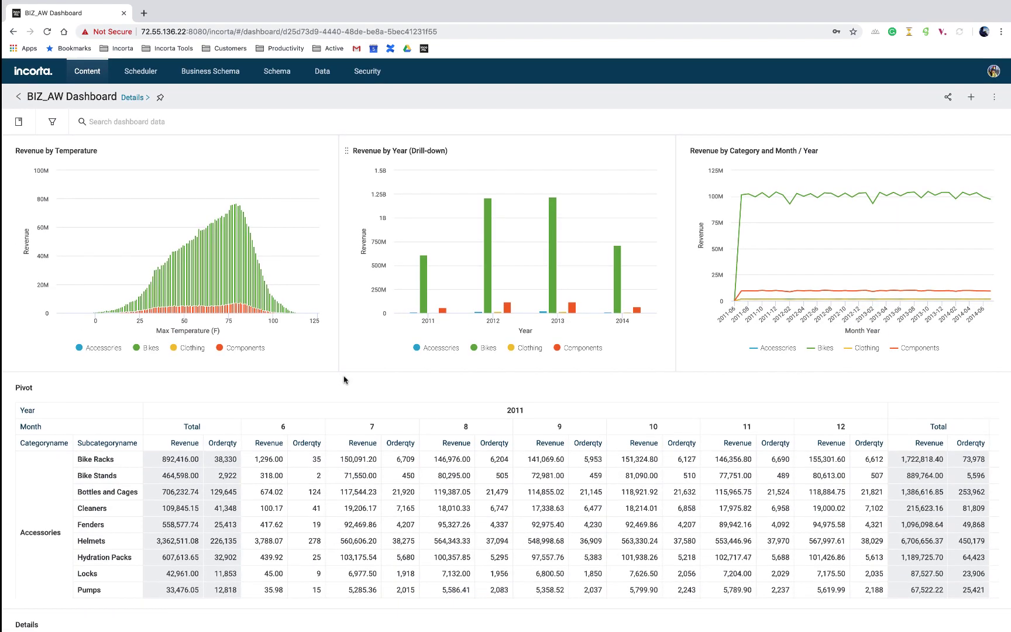